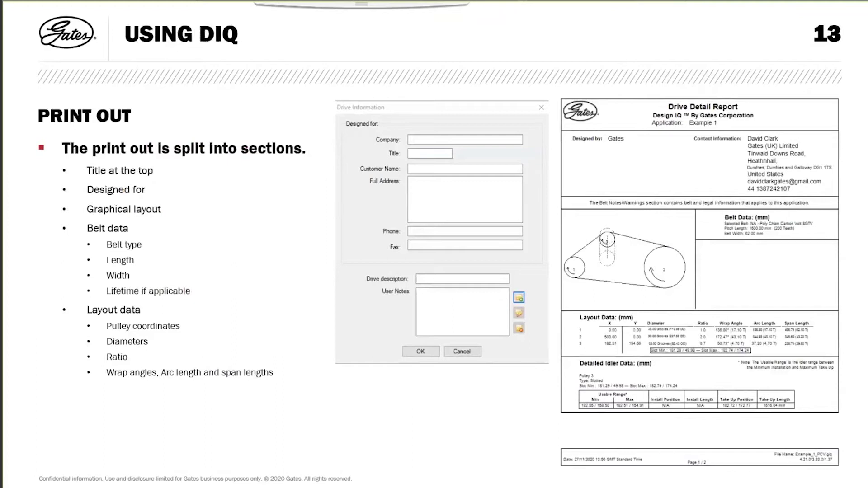
Step: Switch to Design IQ and start a new drive design, discarding the unsaved changes to Example_1_PCV.giq
key("alt+Tab")
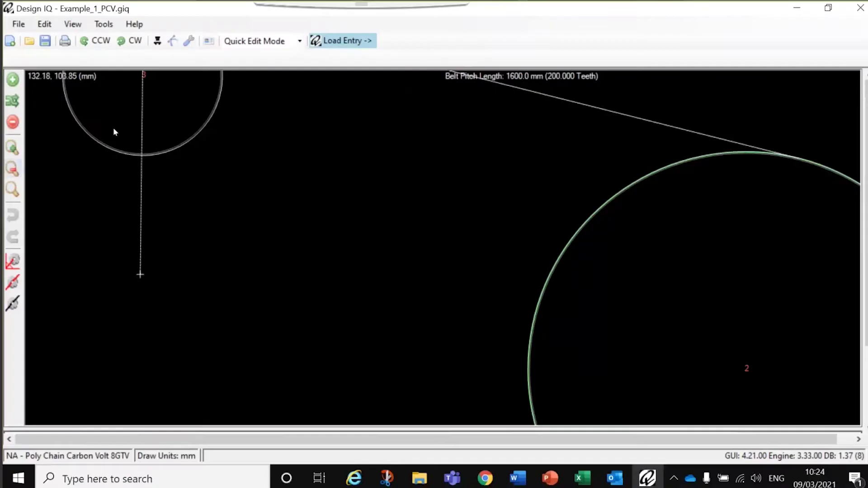
left_click(17, 24)
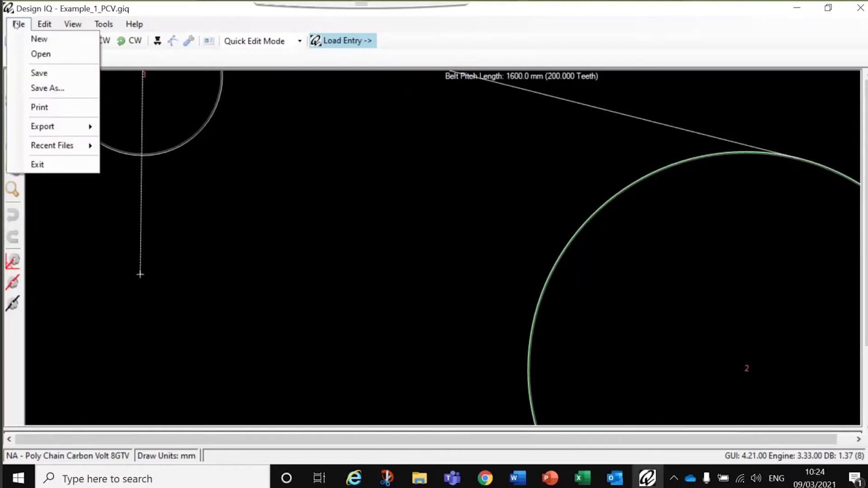
left_click(39, 39)
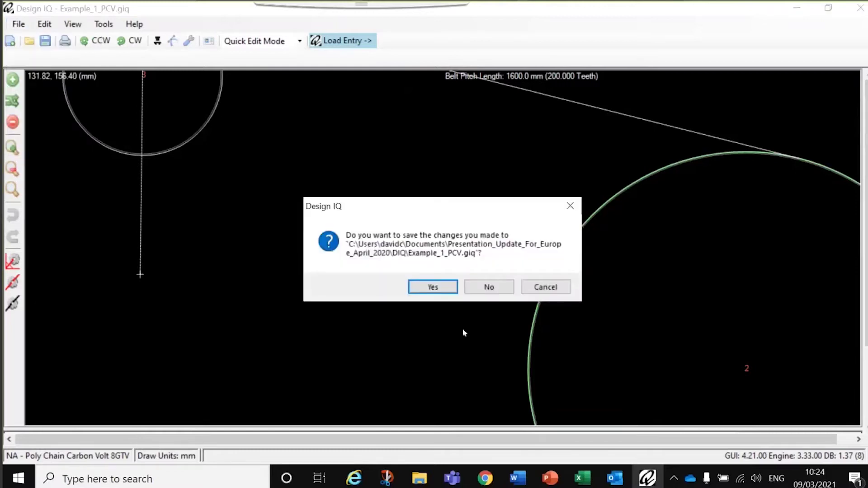
left_click(489, 286)
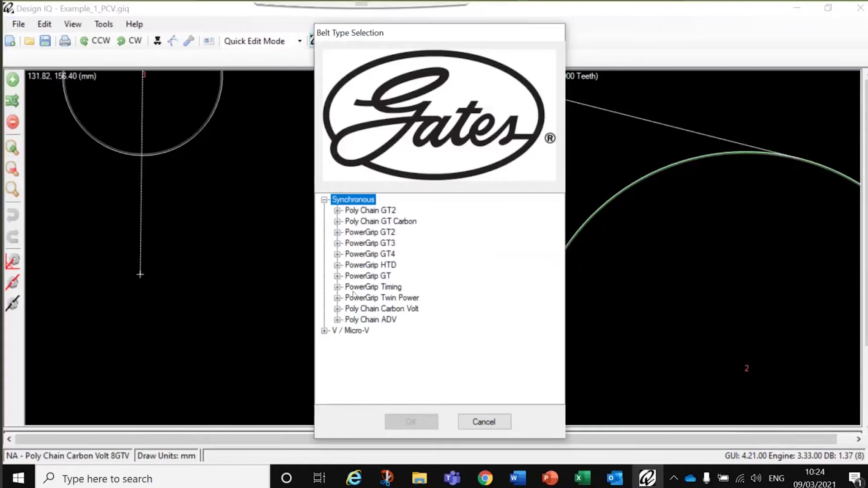
Step: Choose the synchronous Poly Chain Carbon Volt 8GTV as the belt type for the new design
left_click(337, 309)
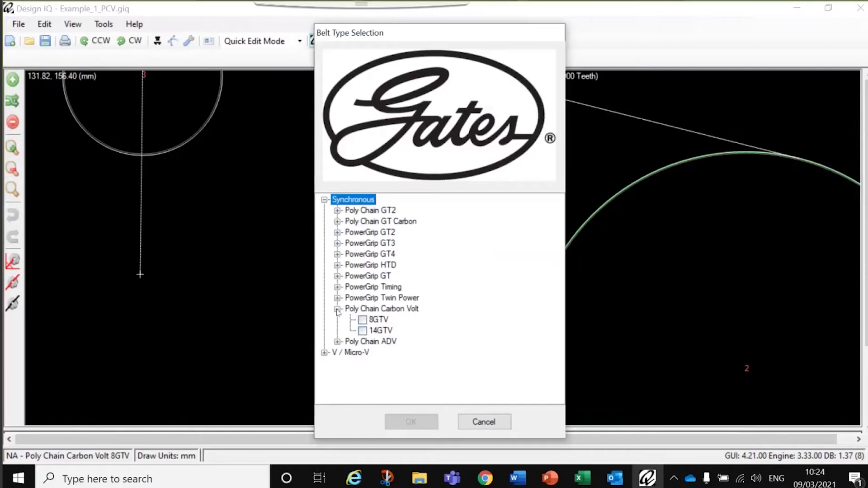
left_click(363, 320)
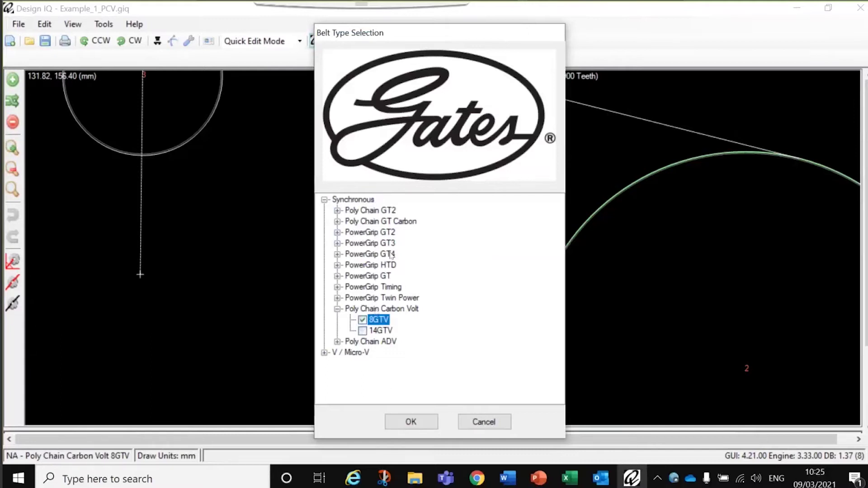
left_click(338, 254)
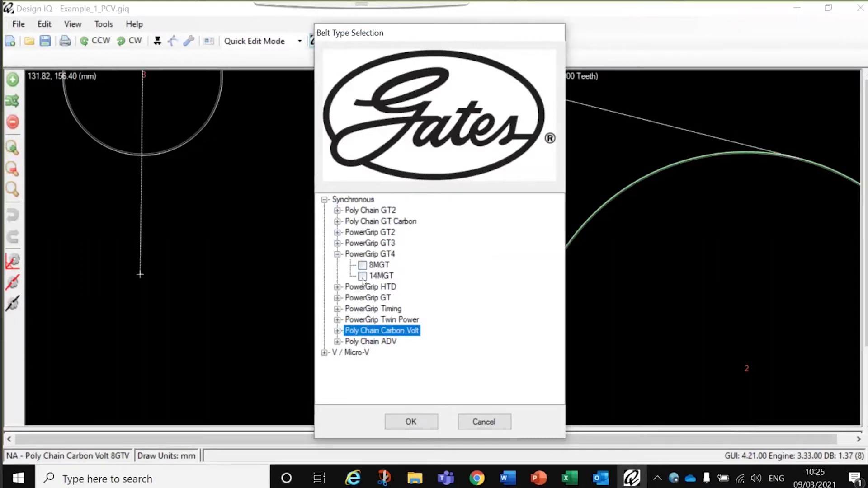
left_click(338, 244)
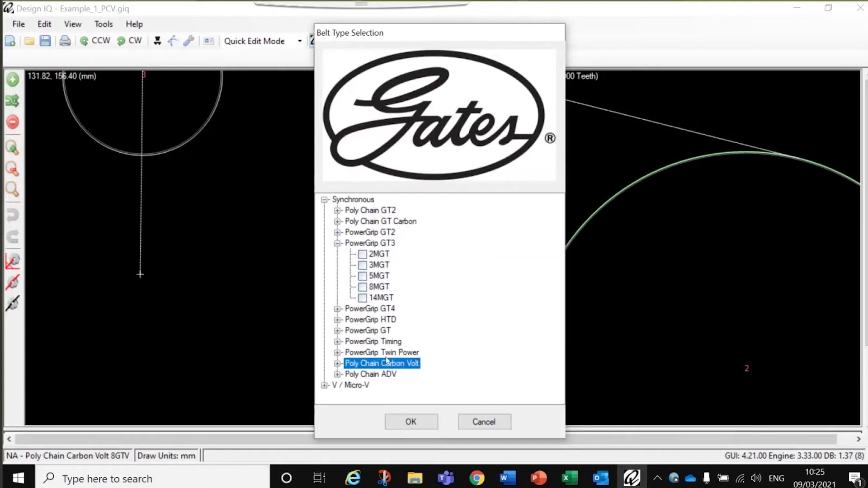
left_click(338, 364)
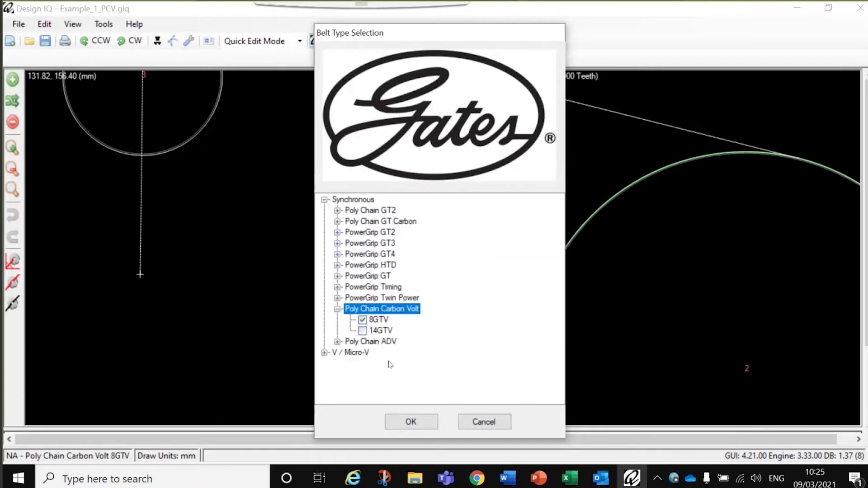
left_click(411, 423)
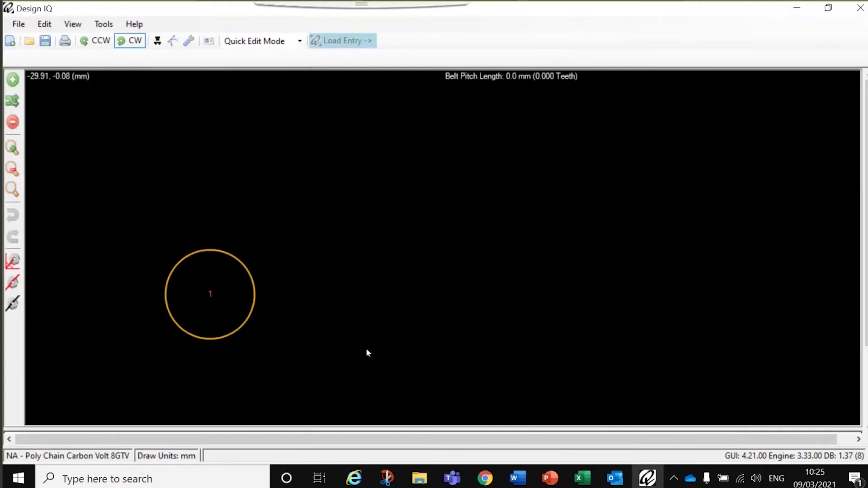
Step: Name the first pulley "pulley 1" in the pulley data grid
scroll(366, 348, "down", 1)
scroll(360, 340, "up", 1)
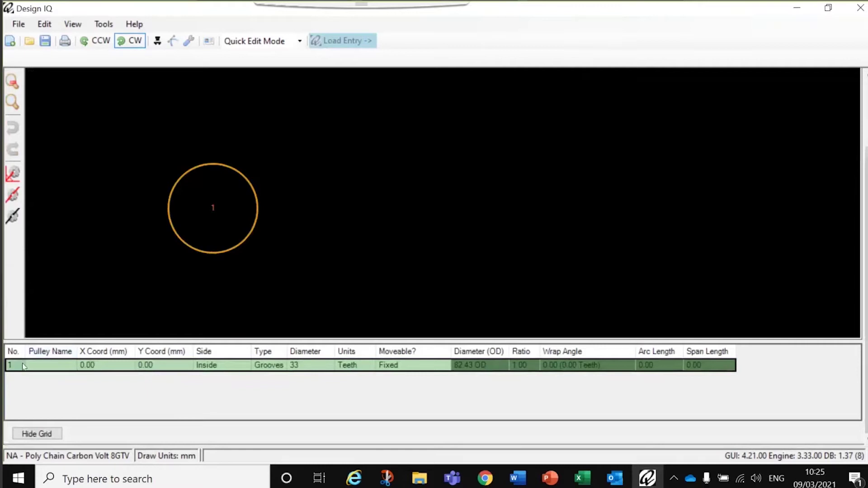
left_click(50, 360)
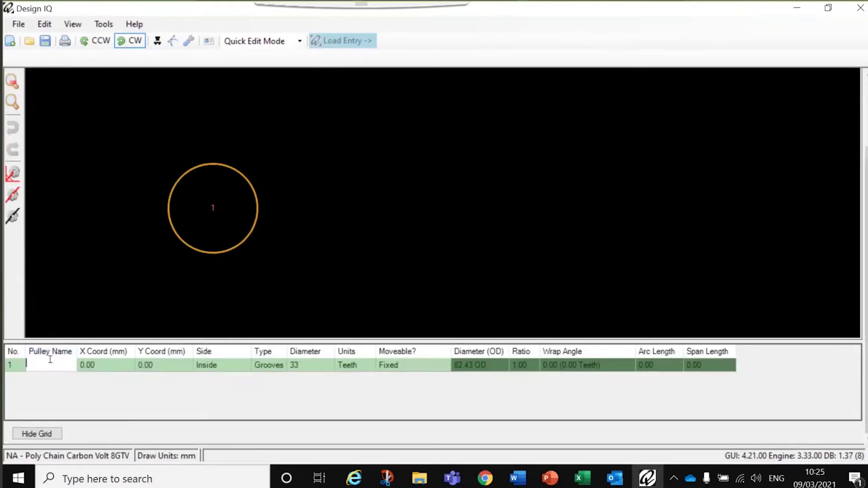
type("pulley 1")
left_click(111, 319)
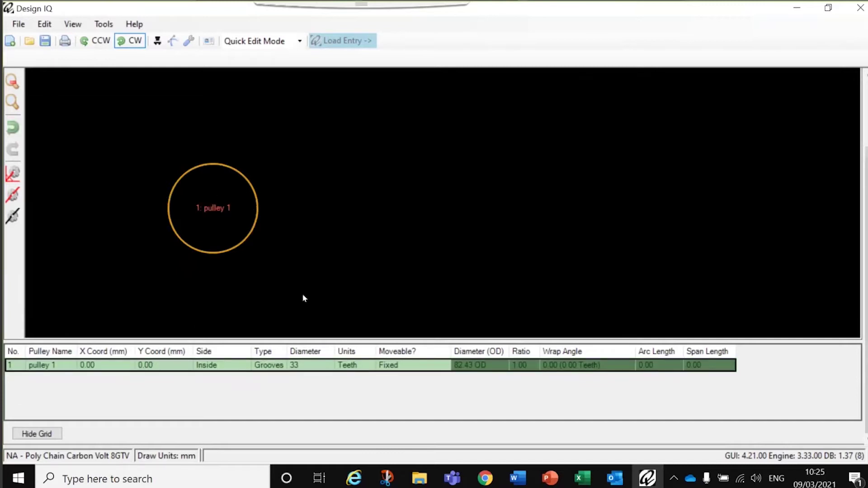
scroll(302, 294, "up", 1)
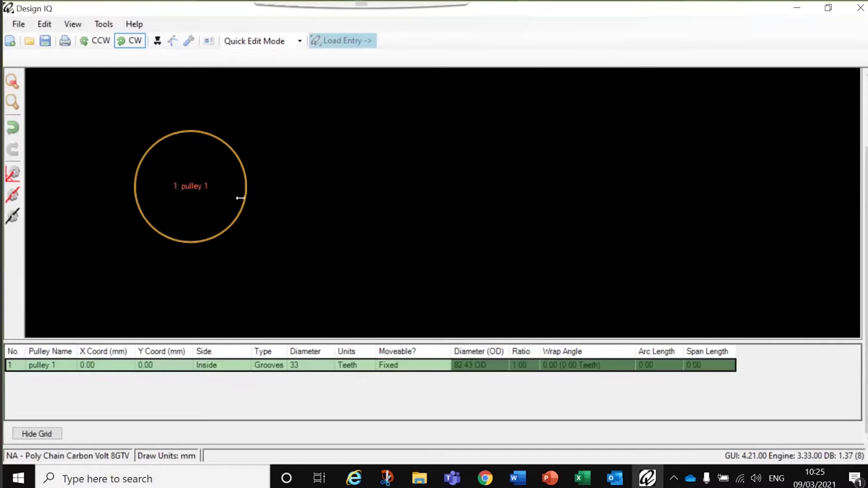
scroll(342, 261, "down", 2)
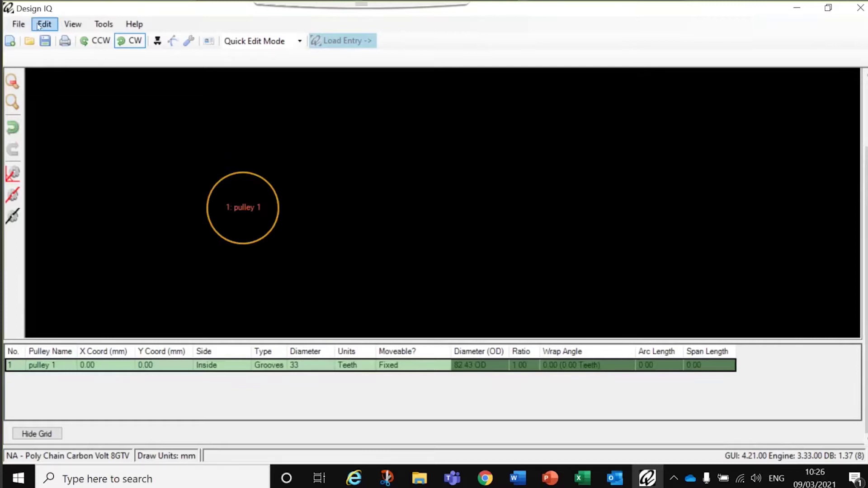
left_click(106, 25)
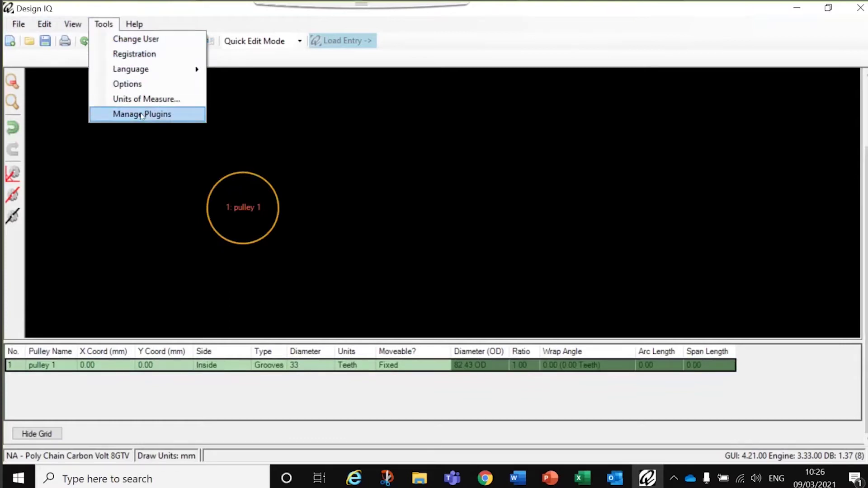
left_click(104, 24)
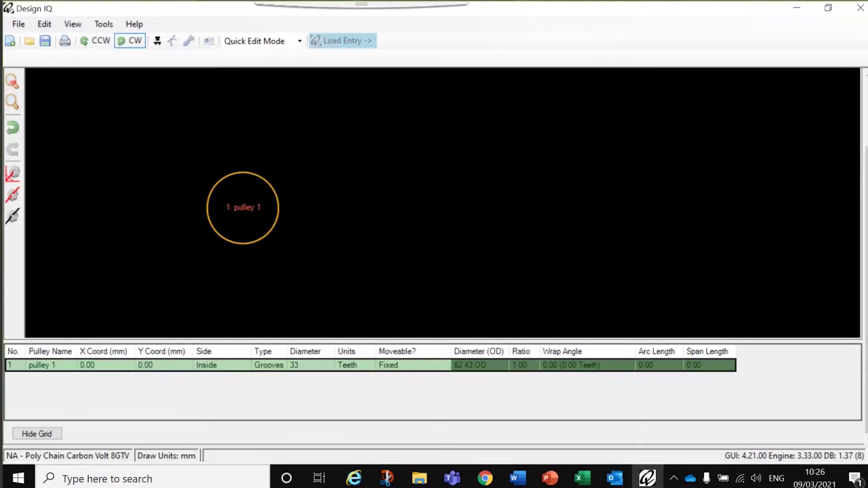
left_click(18, 24)
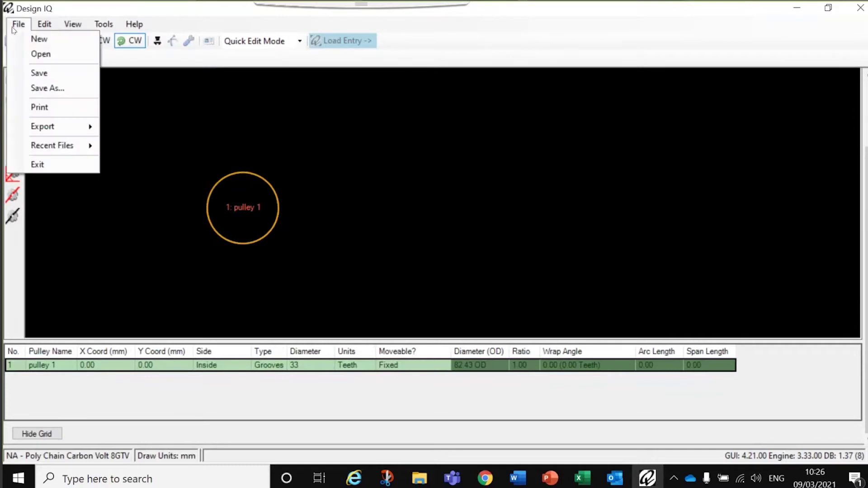
left_click(156, 100)
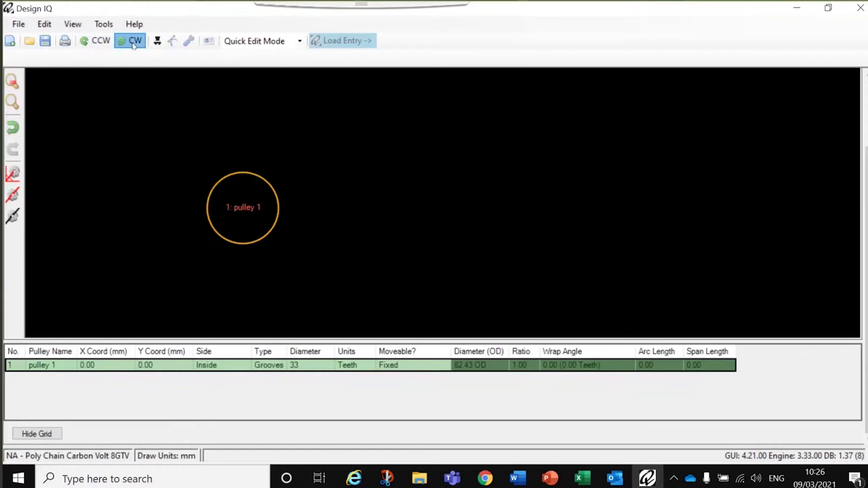
Step: Switch the pulley order to counterclockwise and back to clockwise
left_click(96, 41)
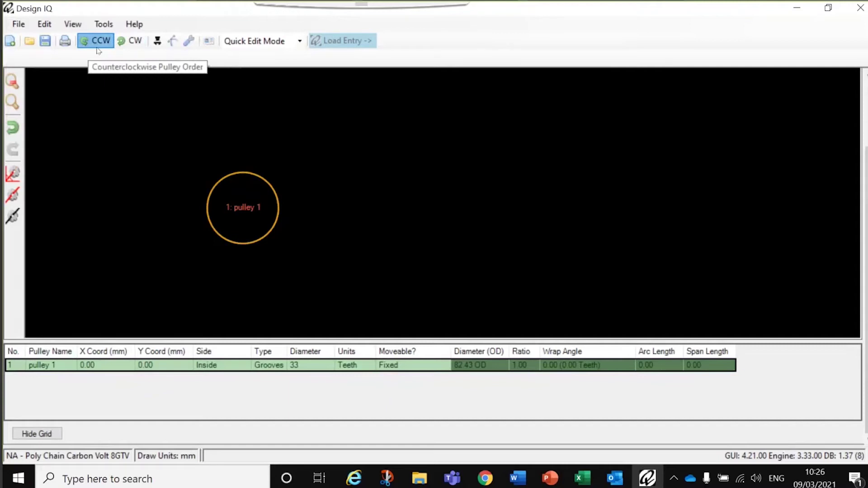
left_click(129, 41)
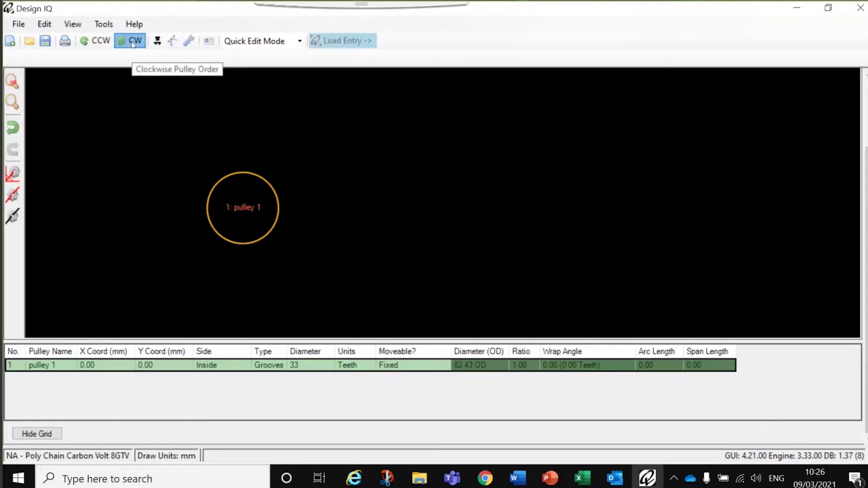
left_click(125, 44)
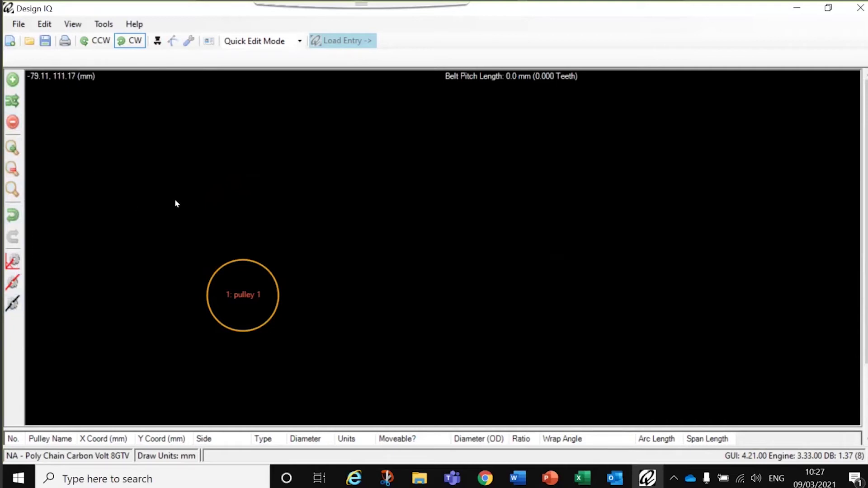
Step: Add two more pulleys to the layout, one up and to the right of pulley 1 and another farther right
left_click(13, 80)
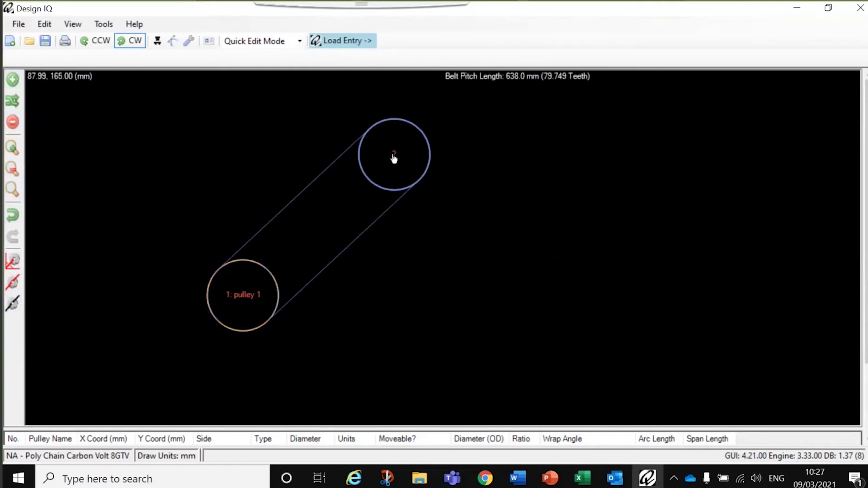
left_click(394, 158)
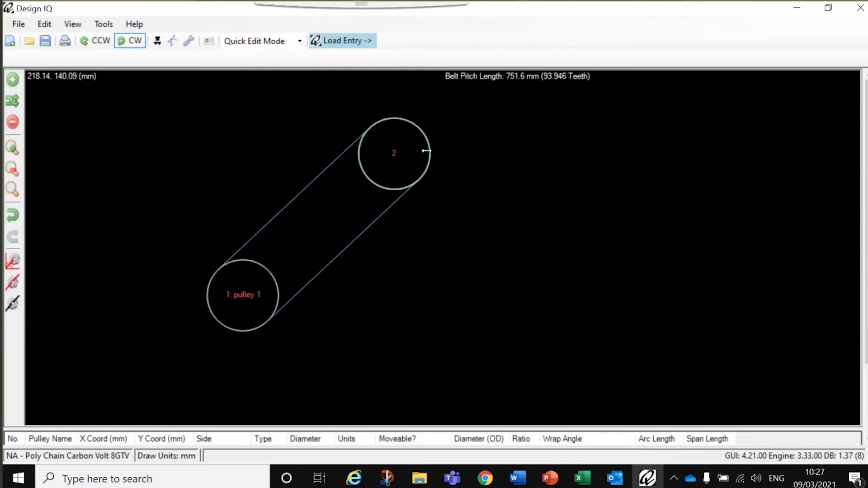
left_click(12, 80)
left_click(571, 221)
Step: Insert a pulley above pulley 1 between the first two pulleys, and add a fifth one below the middle of the layout
left_click(13, 101)
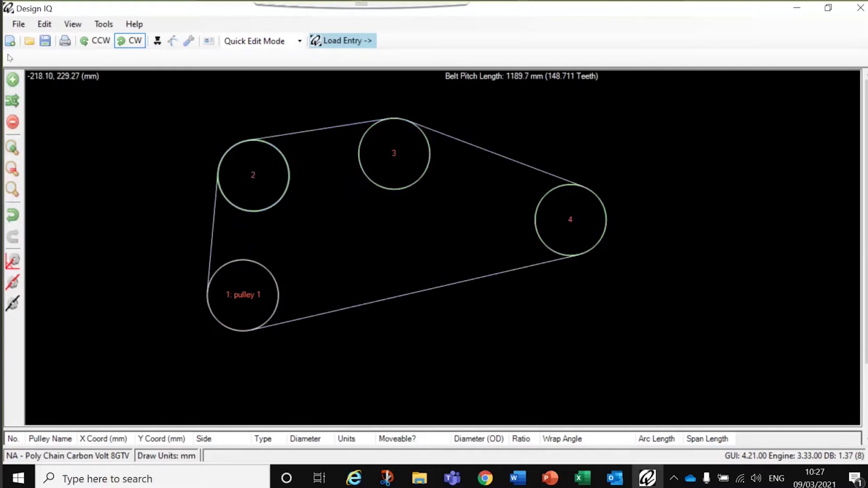
left_click(13, 80)
left_click(418, 289)
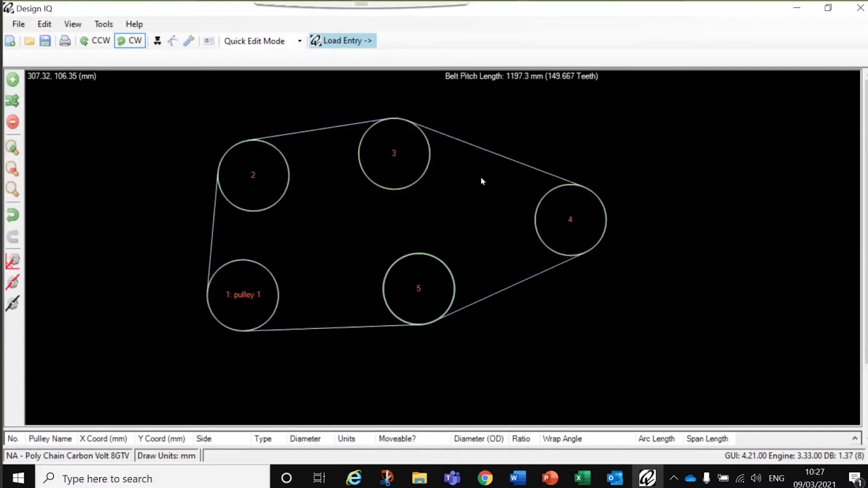
Step: Try the counterclockwise pulley order on the five-pulley drive, and restore the clockwise order
left_click(96, 41)
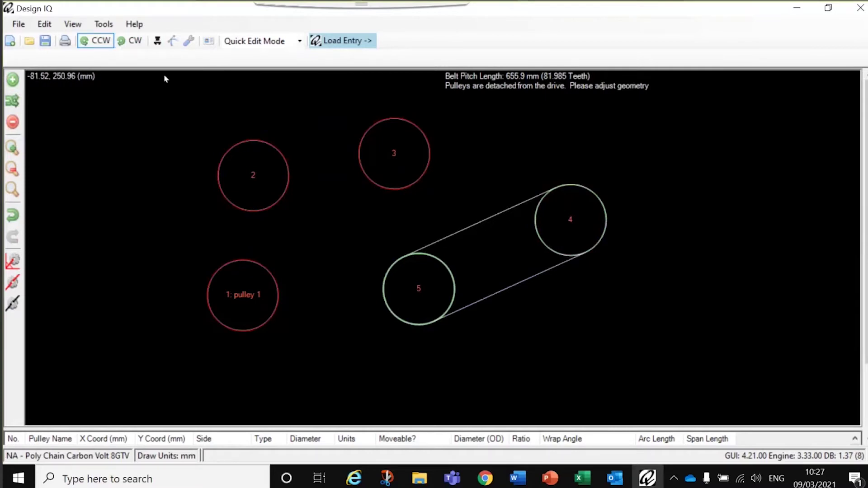
left_click(131, 41)
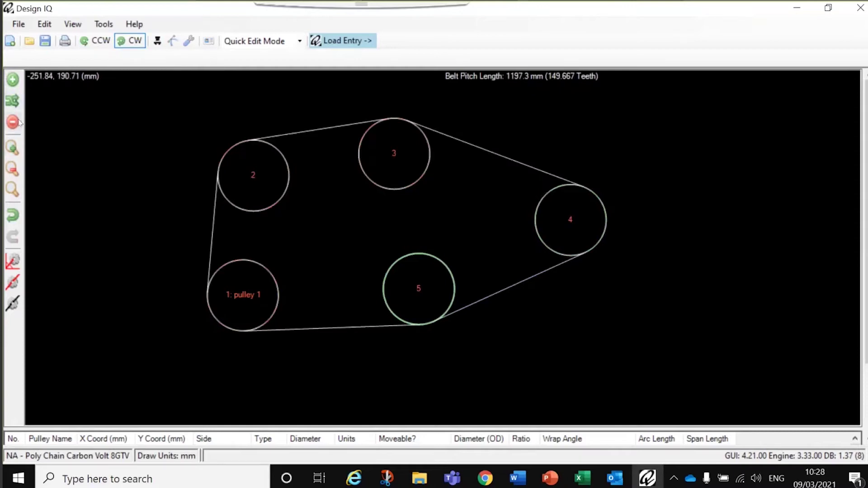
Step: Delete pulley 5, and move pulley 2 inward with the belt running around its outside
left_click(13, 122)
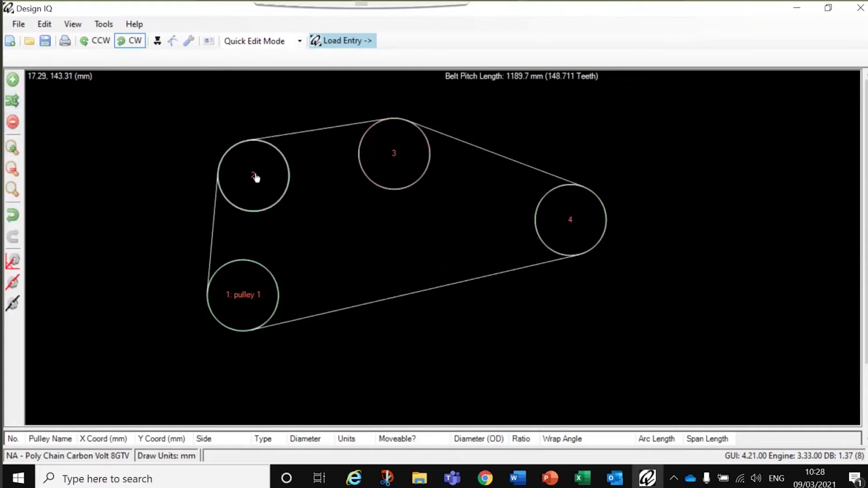
left_click(14, 101)
left_click_drag(252, 169, 300, 187)
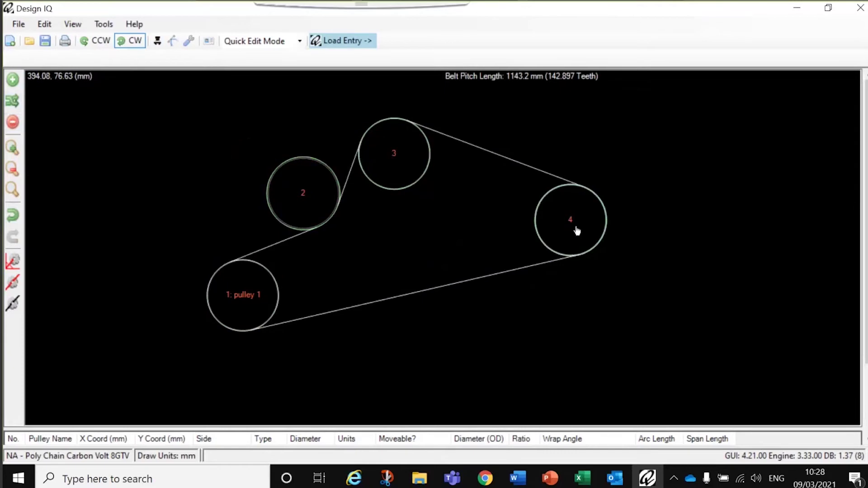
Step: Delete pulley 4 from the drive, and undo the deletion
left_click(13, 123)
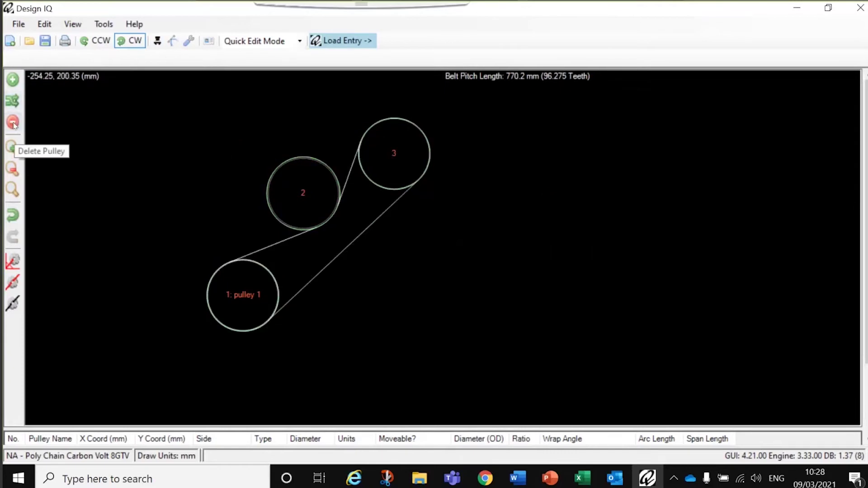
left_click(13, 147)
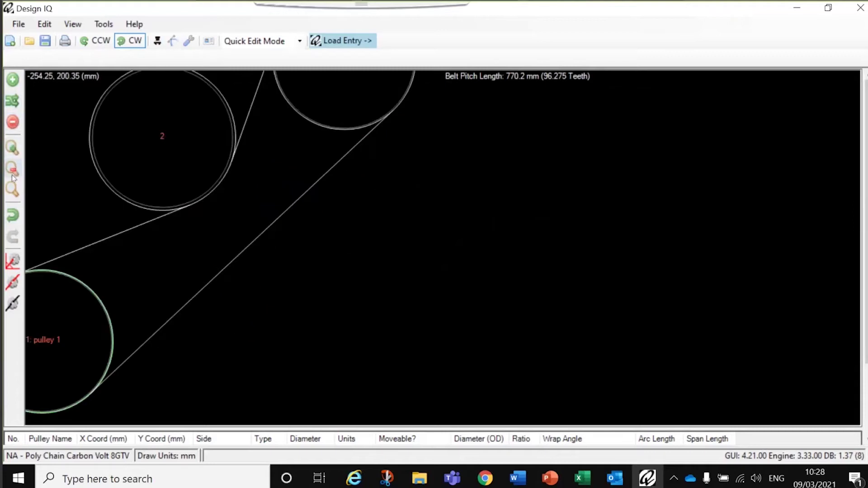
left_click(13, 168)
left_click(13, 168)
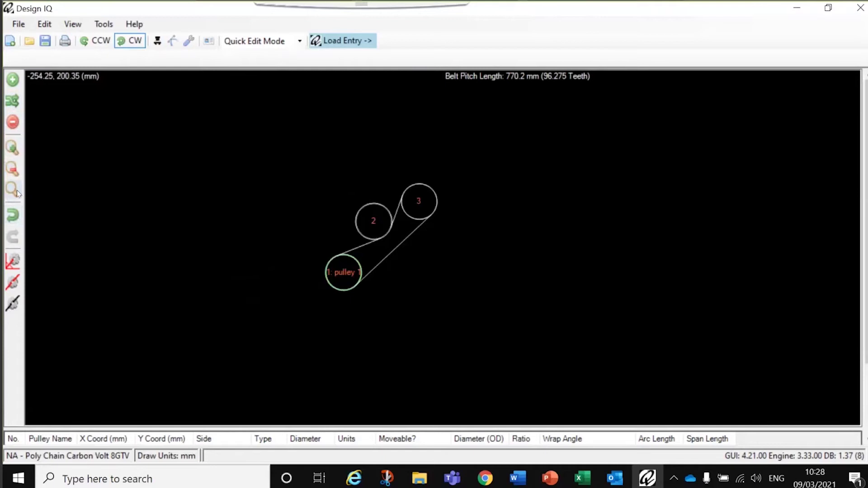
left_click(12, 189)
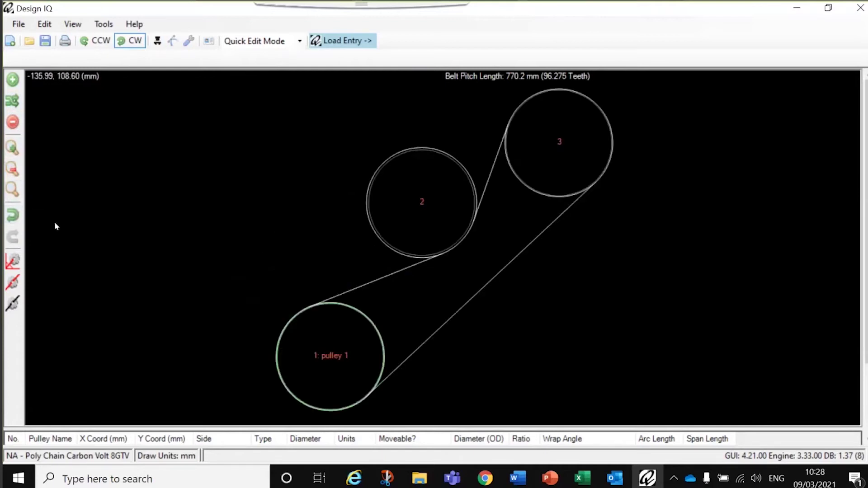
left_click(13, 217)
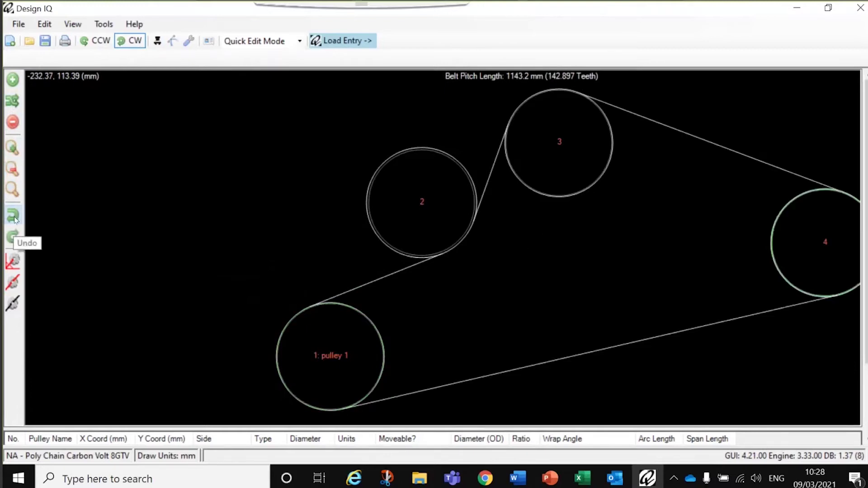
Step: Redo the deletion of pulley 4, and select pulley 2 in the remaining layout
left_click(12, 236)
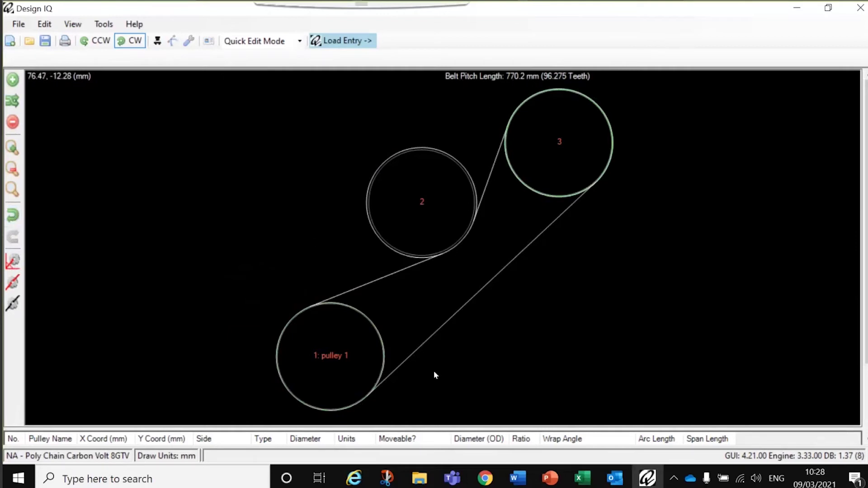
left_click(418, 233)
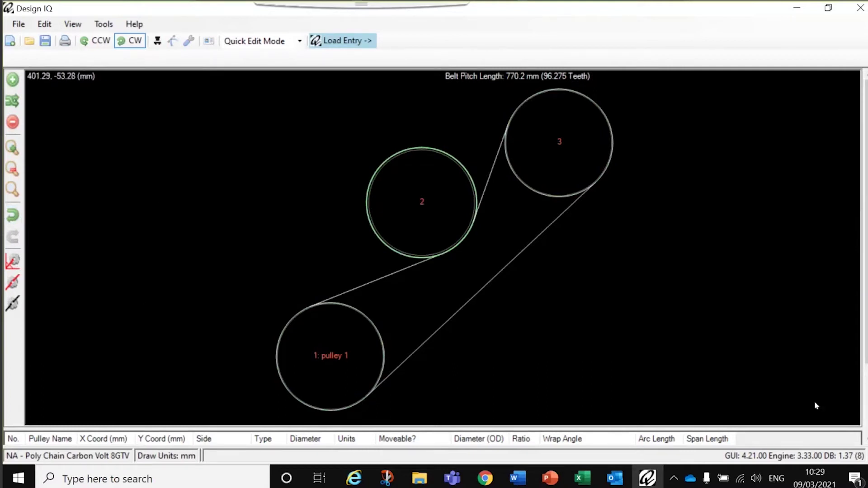
scroll(235, 291, "down", 3)
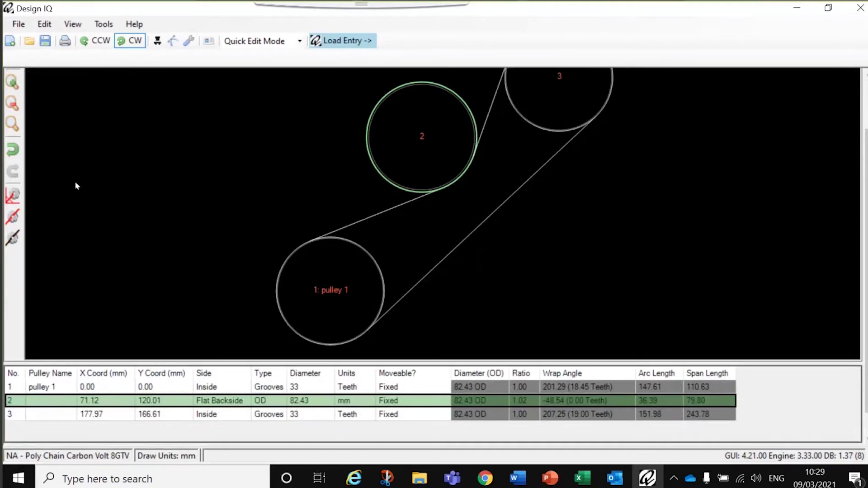
Step: Add a fourth pulley directly below pulley 3, at about X 179 mm and Y 41 mm
left_click(6, 84)
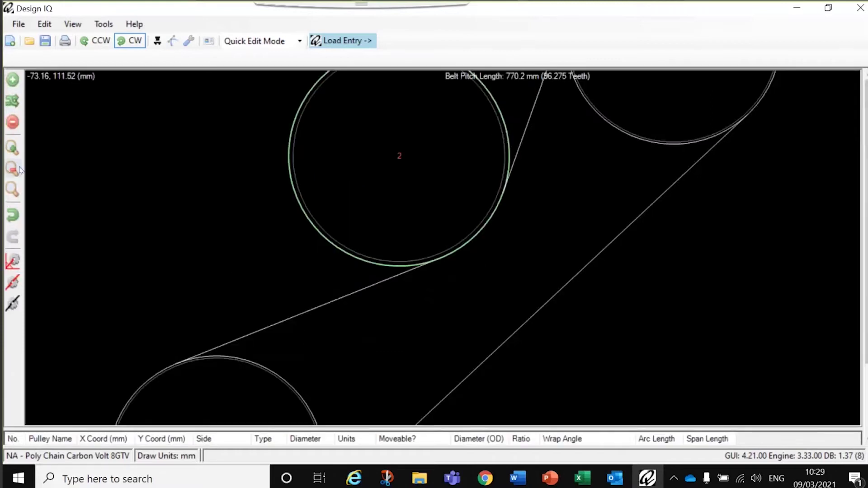
left_click(12, 190)
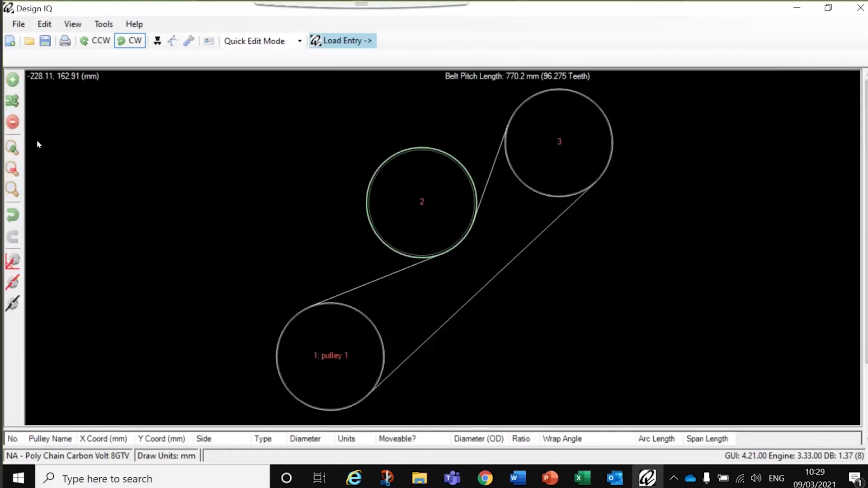
left_click(12, 80)
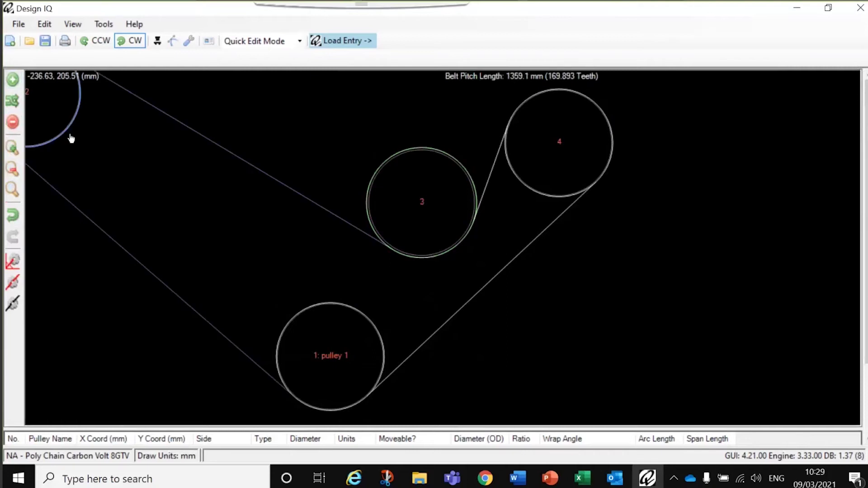
left_click(559, 304)
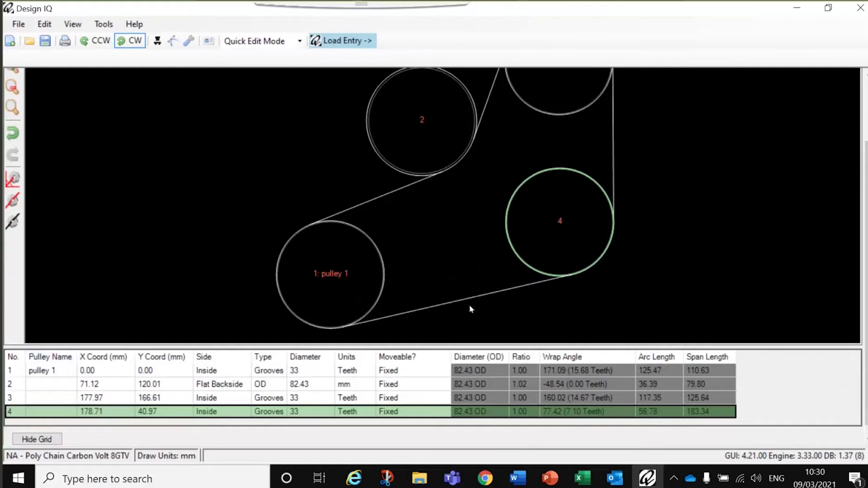
Step: Set the diameter of pulley 1 to 36 teeth in the pulley grid
left_click(308, 285)
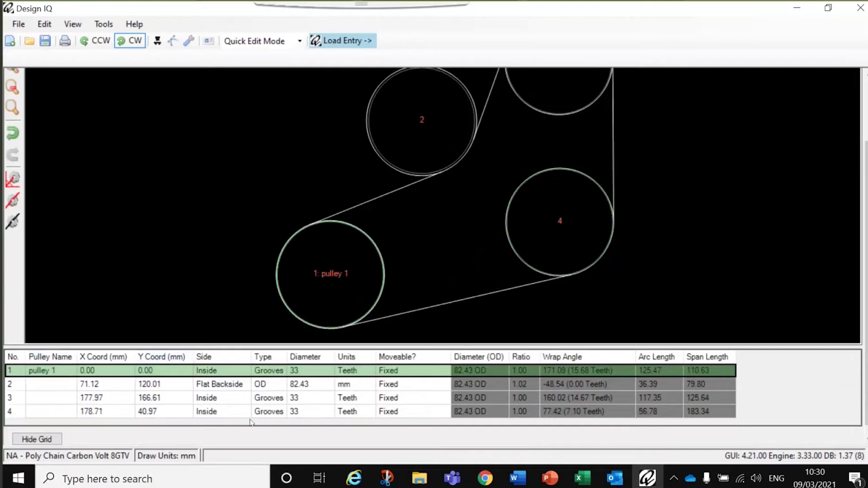
left_click(322, 371)
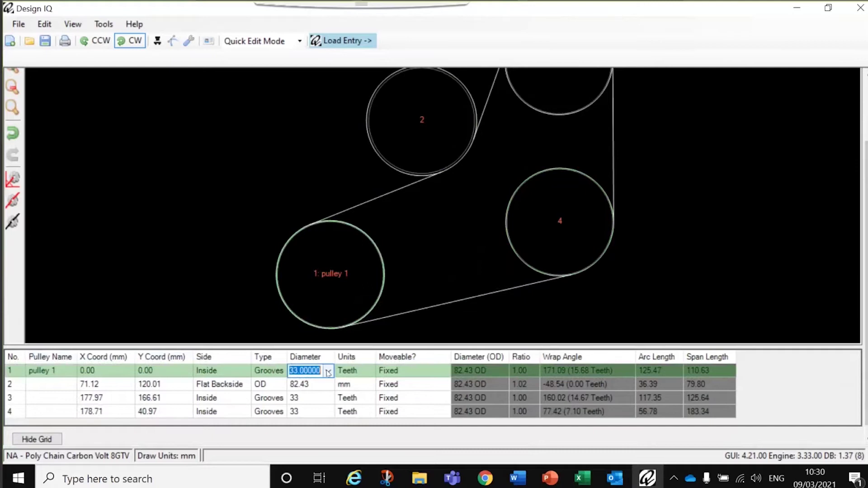
left_click(328, 372)
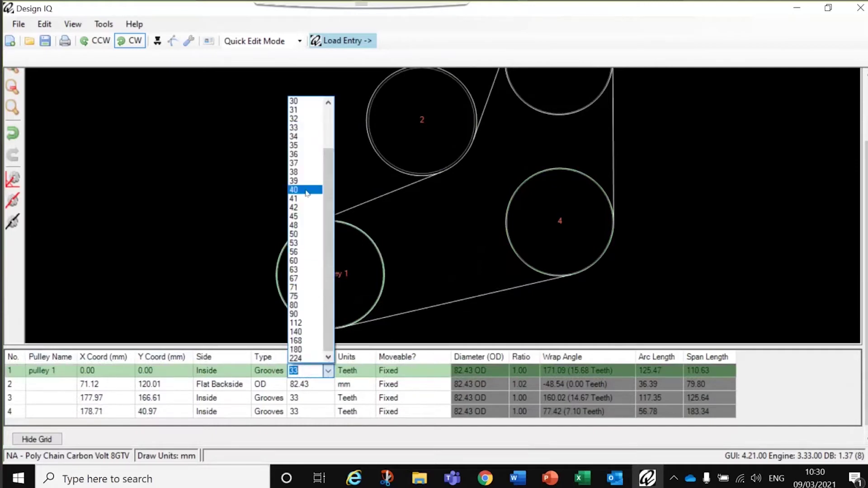
left_click(302, 154)
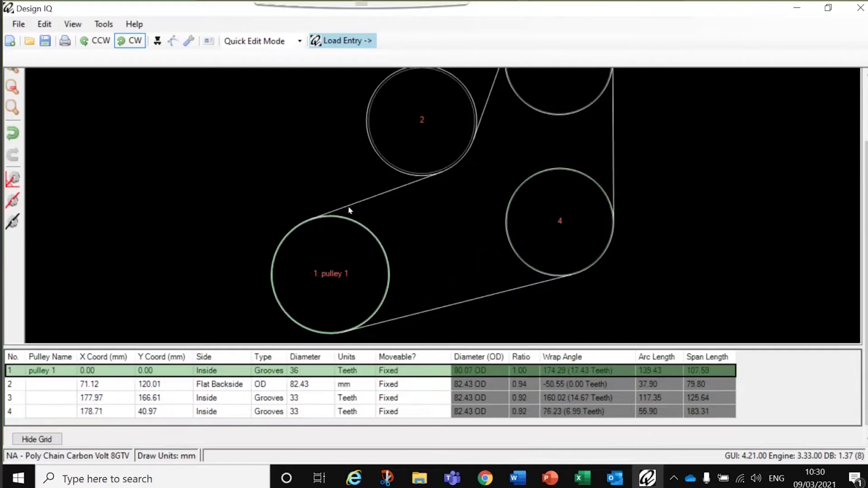
Step: Resize pulley 1 directly in the drawing, shrinking it to 20 teeth and enlarging it again to 30 teeth
left_click_drag(310, 218, 301, 292)
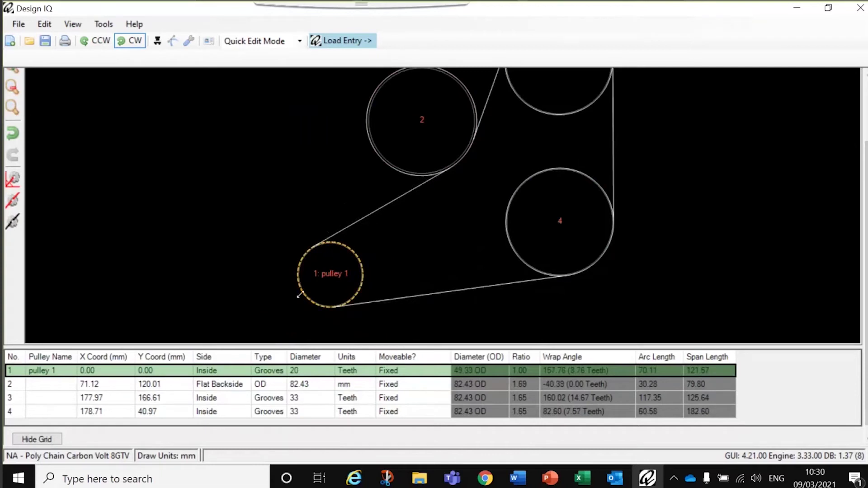
left_click_drag(305, 292, 299, 293)
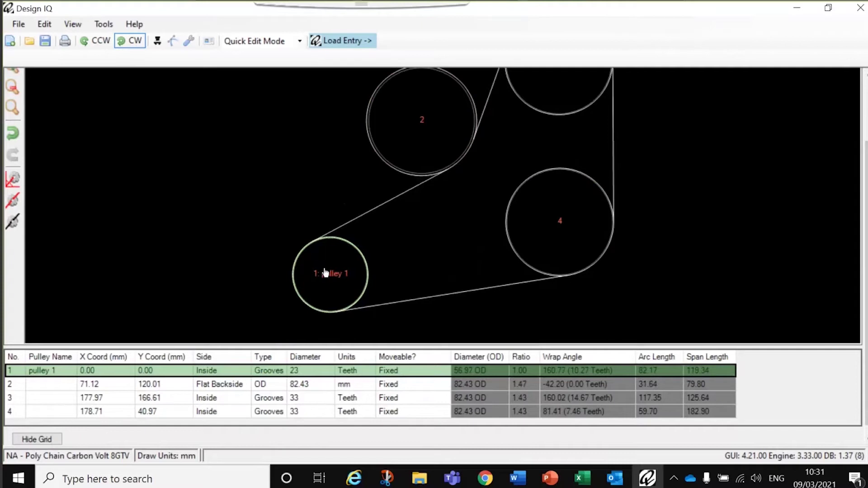
left_click_drag(311, 239, 303, 231)
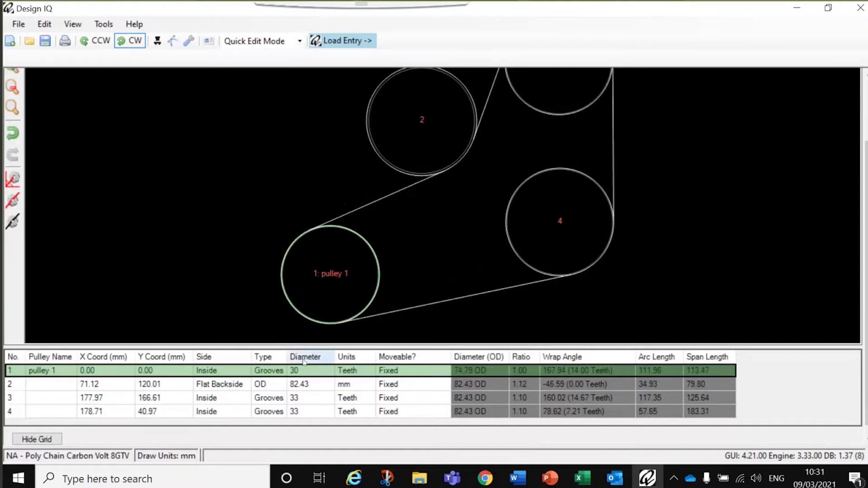
Step: Set the diameter of pulley 3 to 48 teeth, and select pulley 4
left_click(304, 401)
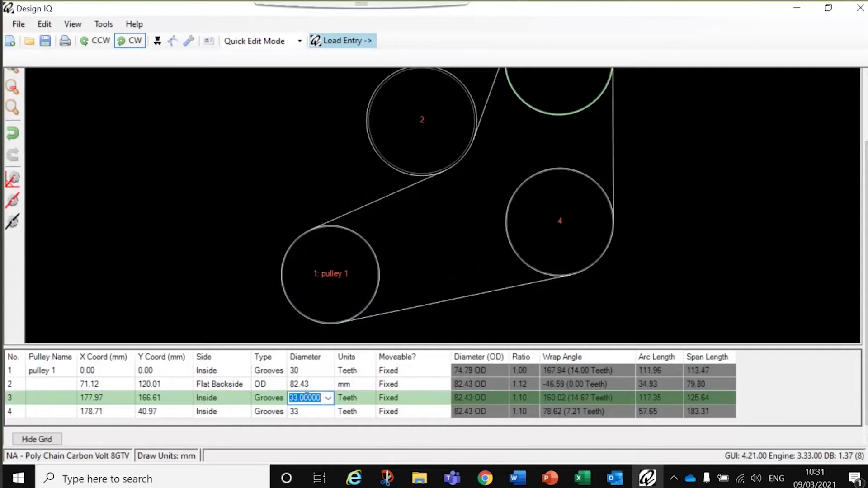
type("48")
key("Tab")
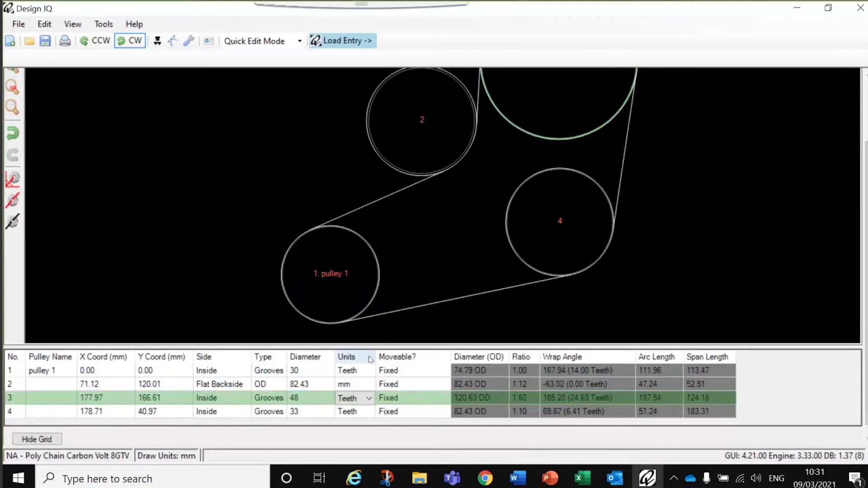
left_click(519, 251)
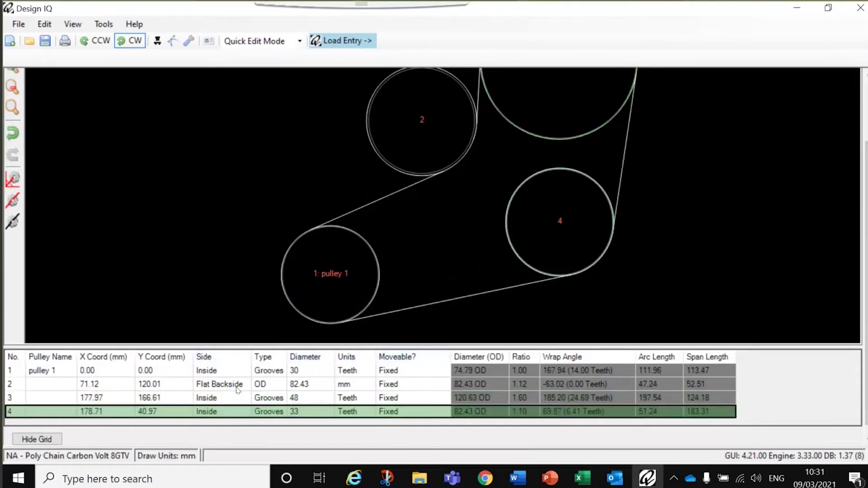
Step: Examine the belt side options available for pulley 1 without changing its Inside setting
left_click(246, 371)
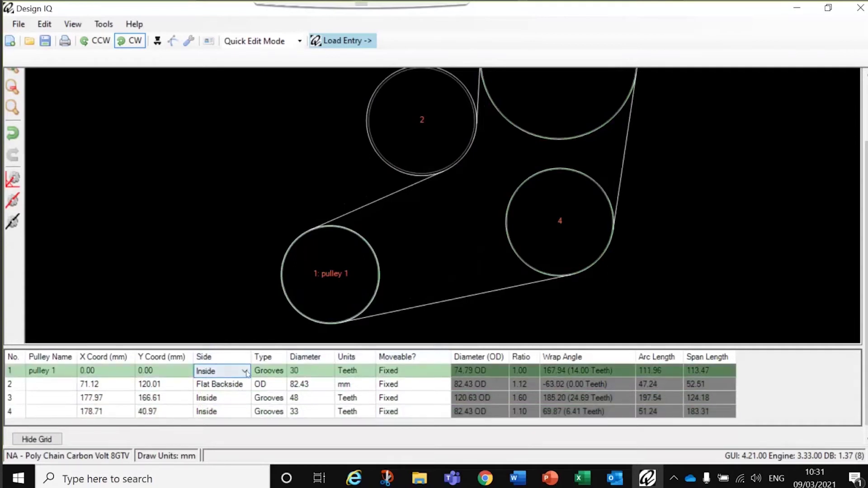
left_click(245, 372)
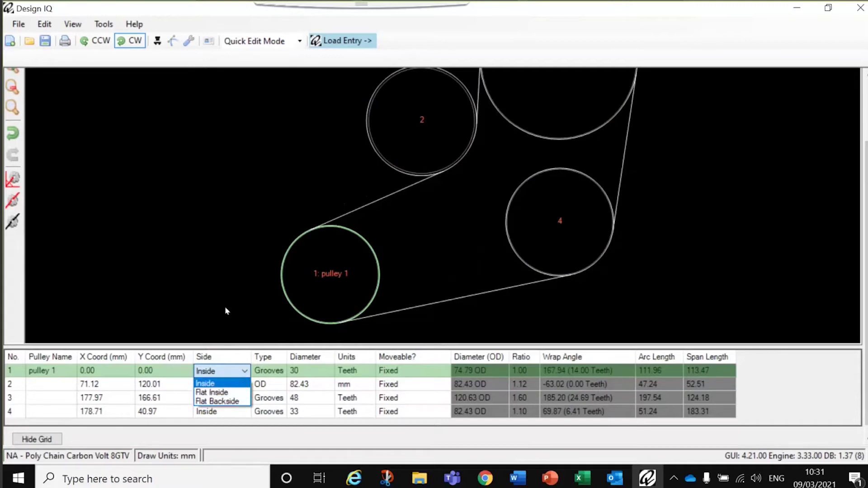
left_click(413, 108)
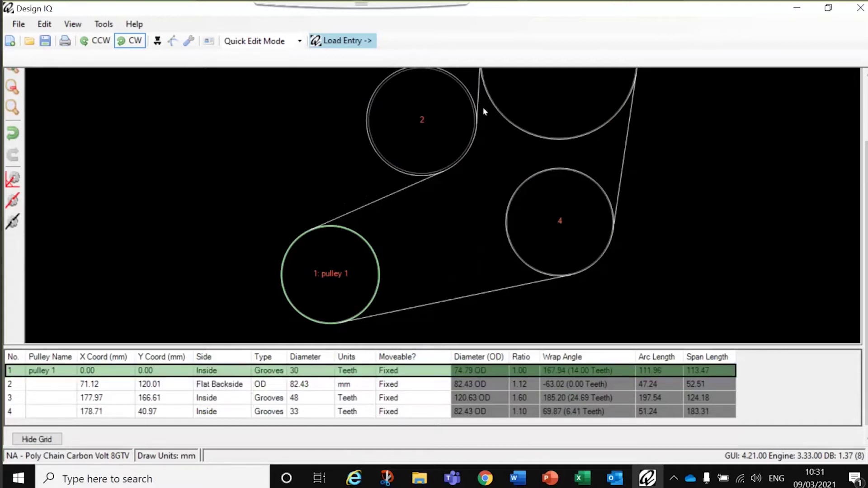
Step: Move backside pulley 2 toward pulley 1, back inward against the belt, and slightly outward again with the whole drive in view
left_click(411, 123)
left_click_drag(422, 122, 375, 143)
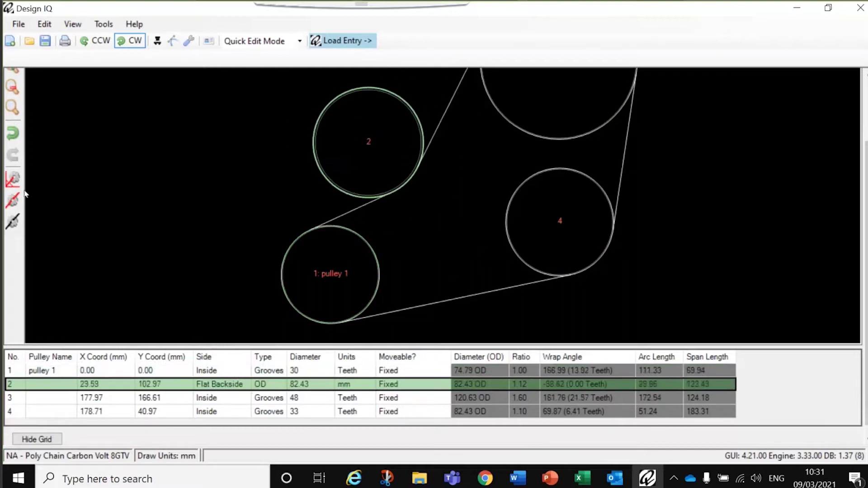
left_click(12, 112)
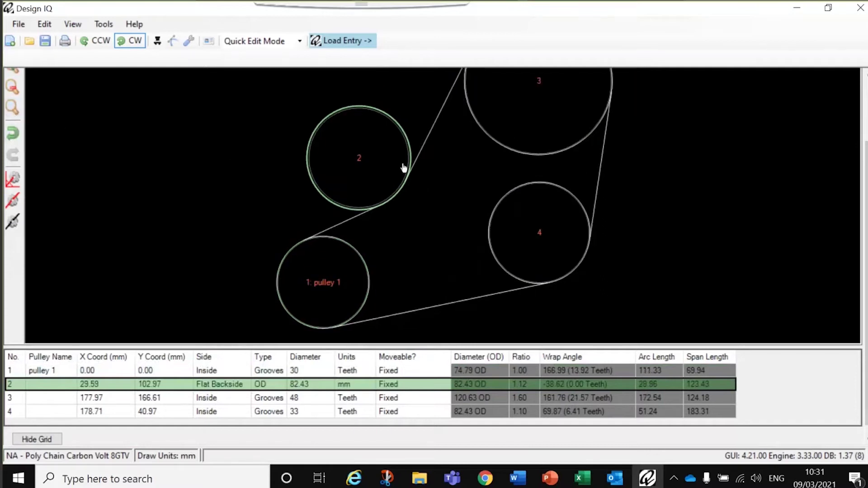
left_click_drag(362, 163, 396, 181)
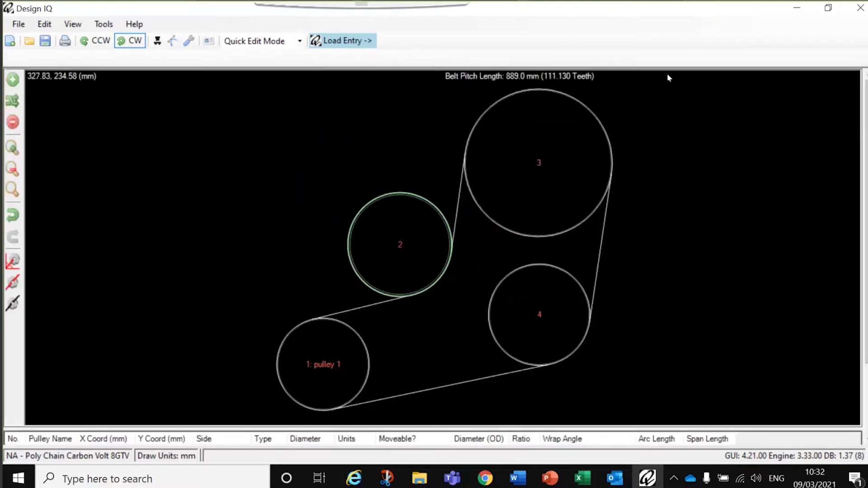
left_click_drag(399, 244, 384, 224)
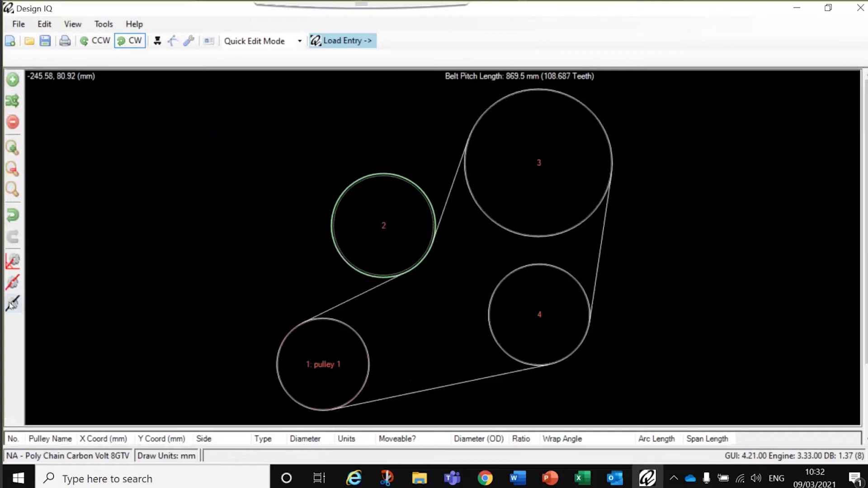
Step: Give pulley 2 a pivoting adjustment with the pivot above it, shorten the inner end of its arc, and swing the pulley outward
left_click(10, 263)
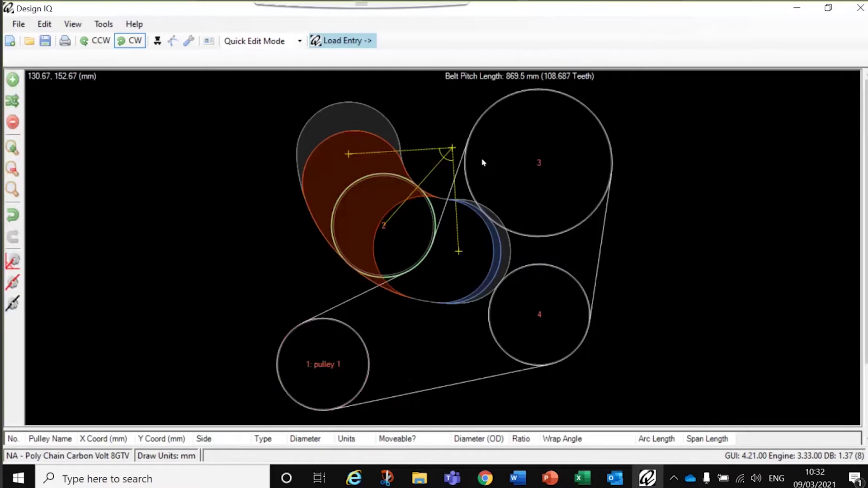
left_click_drag(448, 143, 431, 111)
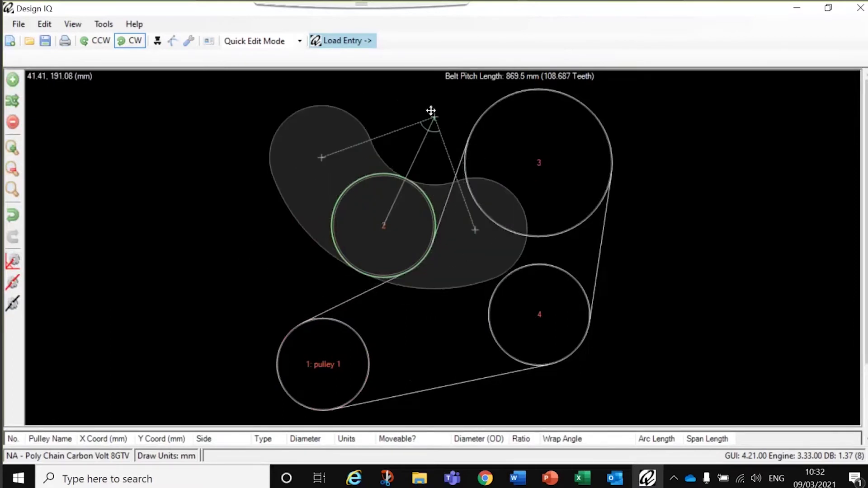
left_click(473, 228)
left_click_drag(473, 228, 418, 253)
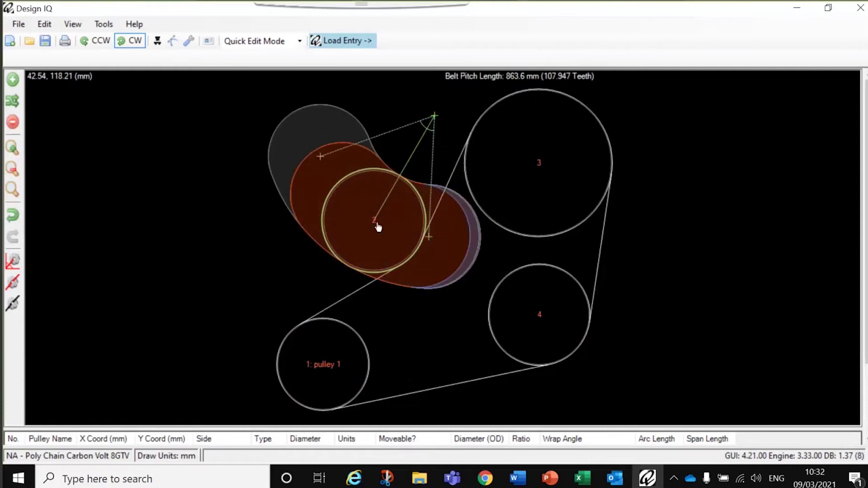
left_click_drag(372, 215, 350, 220)
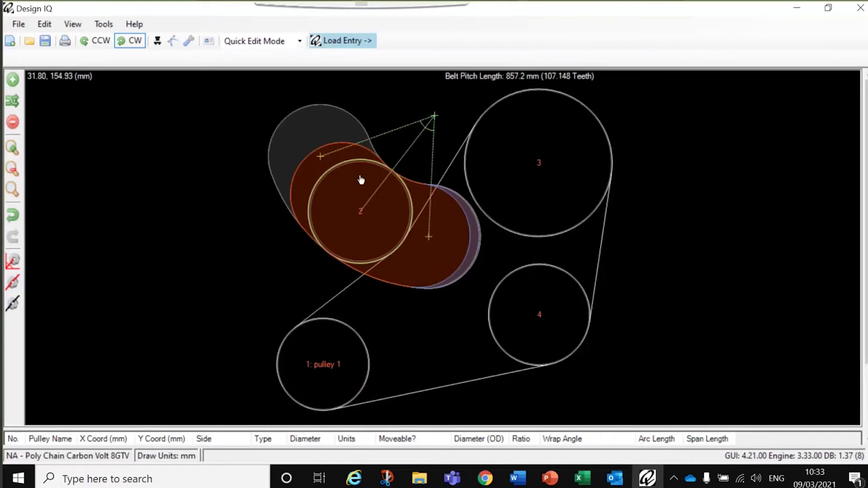
Step: Replace the pivot of pulley 2 with a linear slot, raising its inner end and extending its outer end outward
left_click(12, 303)
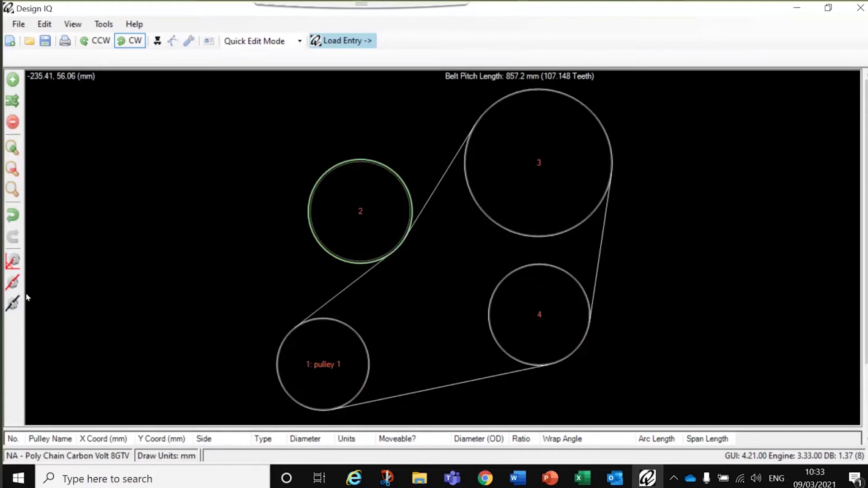
left_click(13, 284)
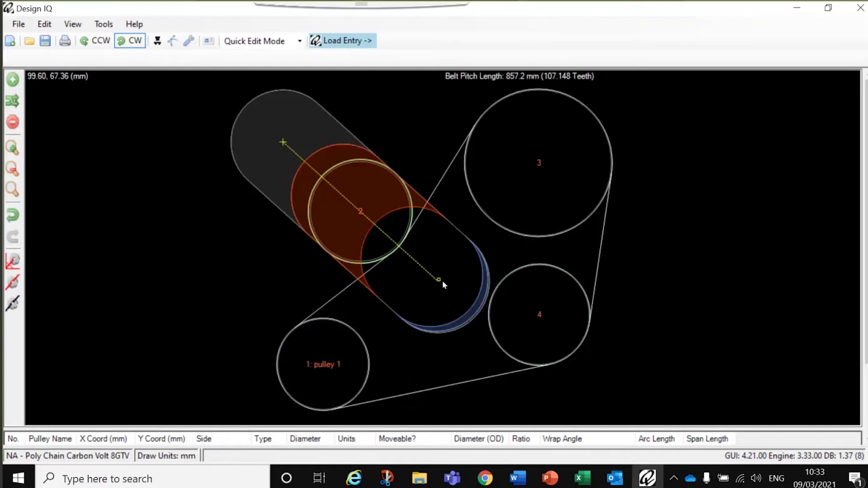
mouse_move(437, 279)
left_mouse_down()
mouse_move(455, 219)
mouse_move(430, 271)
mouse_move(354, 294)
mouse_move(445, 243)
mouse_move(424, 265)
mouse_move(372, 219)
mouse_move(426, 250)
left_mouse_up()
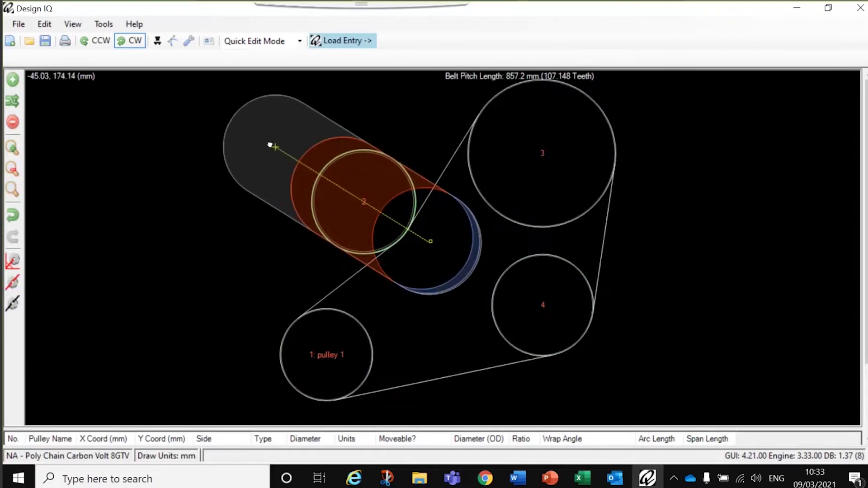
mouse_move(272, 146)
left_mouse_down()
mouse_move(256, 140)
mouse_move(219, 155)
mouse_move(249, 131)
left_mouse_up()
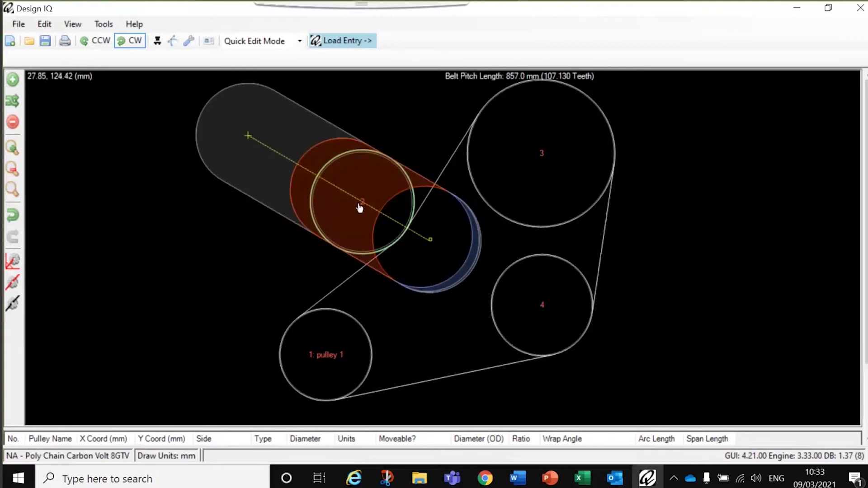
Step: Slide pulley 2 along its slot inward against the belt, and back outward until it is clear of the belt
left_click_drag(359, 198, 405, 218)
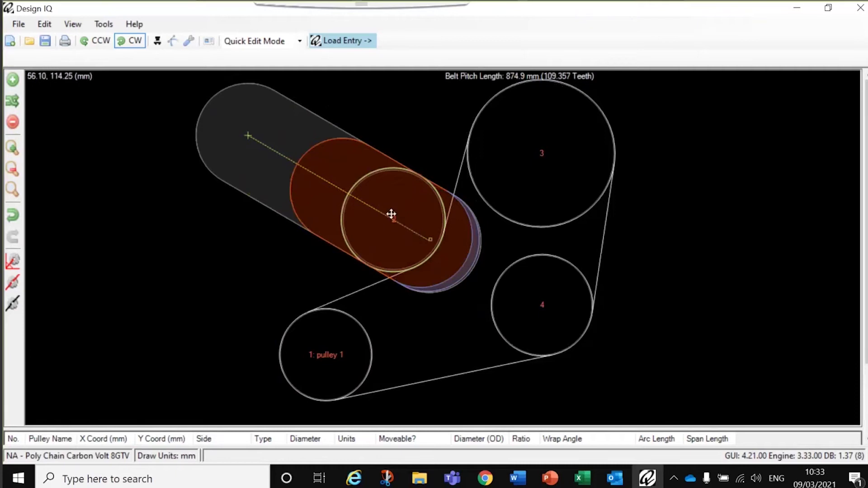
left_click_drag(391, 215, 337, 182)
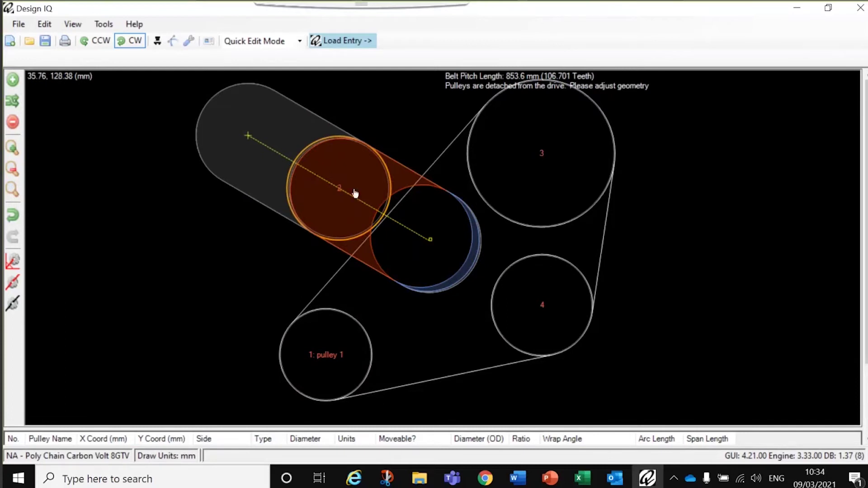
mouse_move(335, 186)
left_mouse_down()
mouse_move(413, 201)
mouse_move(442, 218)
mouse_move(330, 173)
mouse_move(399, 216)
mouse_move(419, 223)
mouse_move(338, 177)
left_mouse_up()
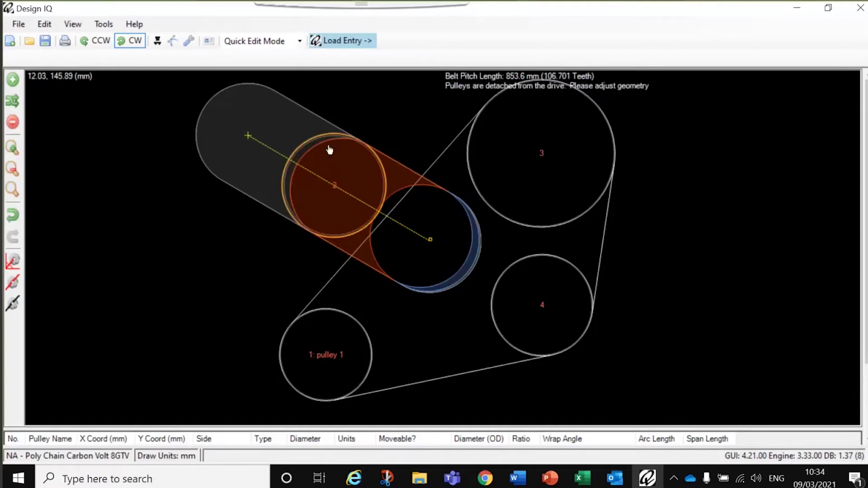
Step: Reduce pulley 2 to a diameter of about 76 mm
left_click_drag(324, 131, 321, 120)
left_click_drag(323, 142, 323, 134)
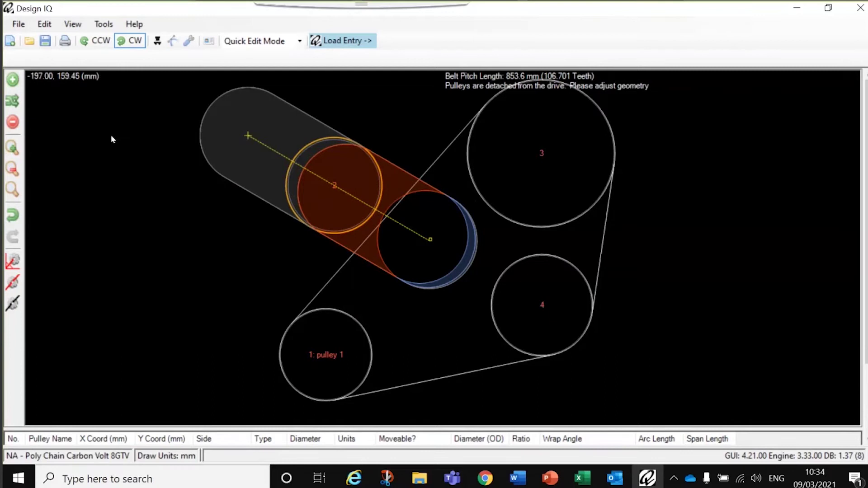
Step: Preview the drive with the stock belt 8GTV-896-12 and with a custom belt length of 111 teeth
left_click(192, 43)
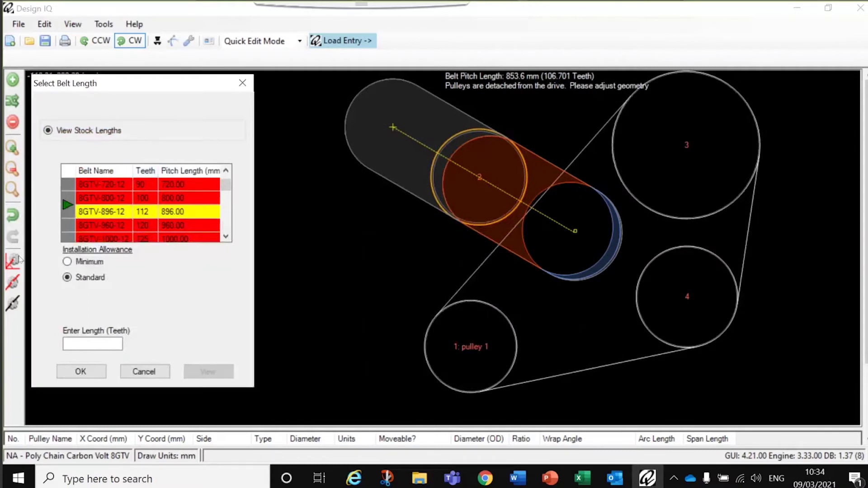
double_click(109, 215)
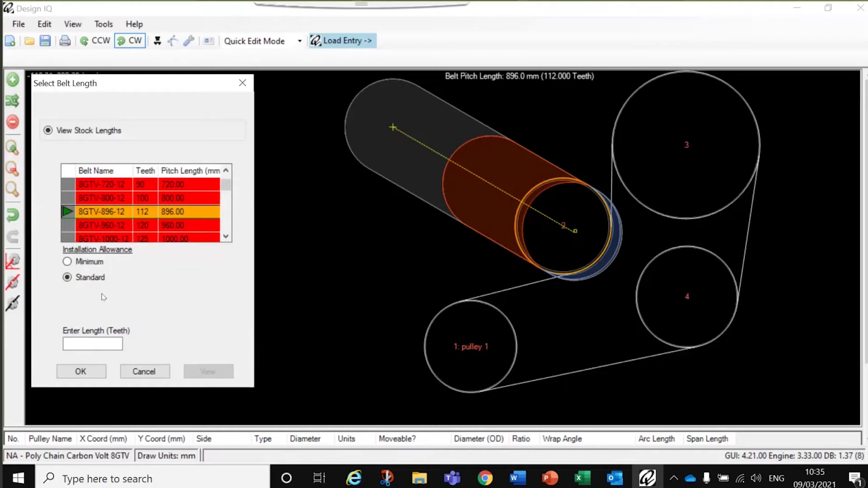
left_click(90, 343)
type("111")
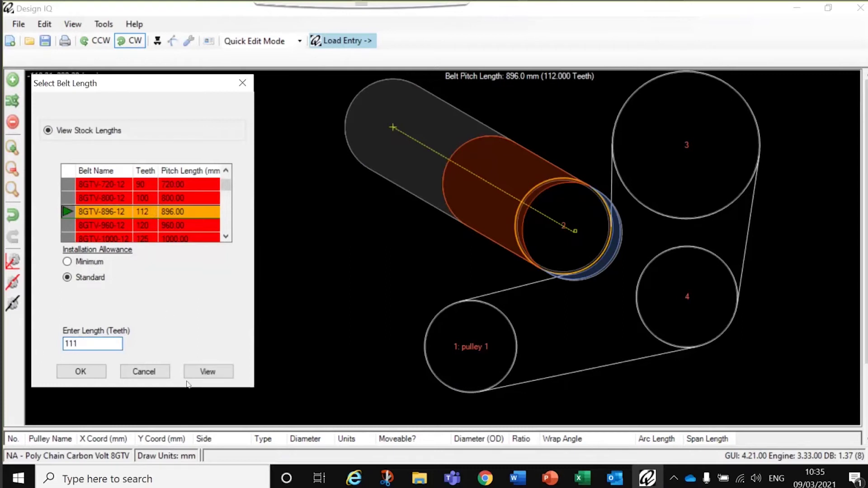
left_click(216, 372)
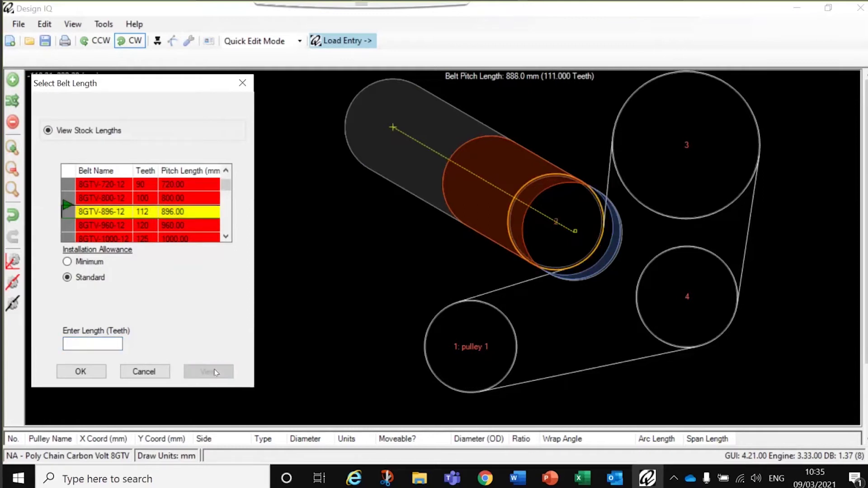
Step: Set the belt length to 110 teeth, view it on the drive and accept it
left_click(81, 342)
type("110")
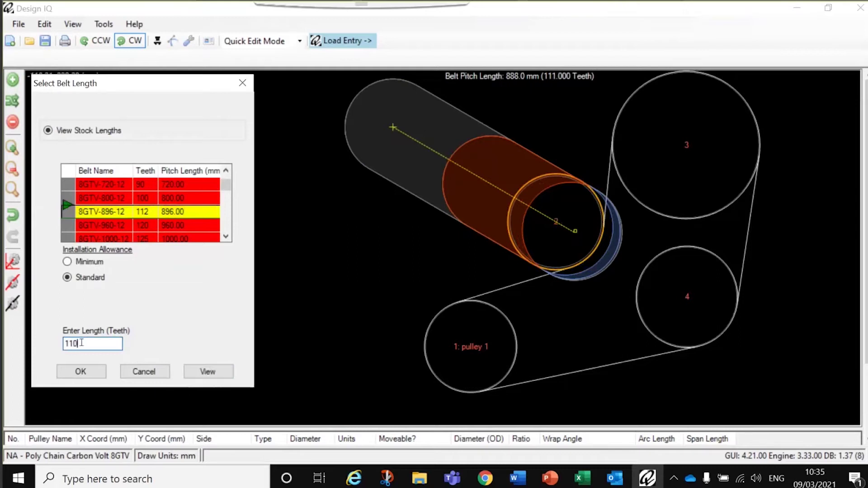
left_click(202, 374)
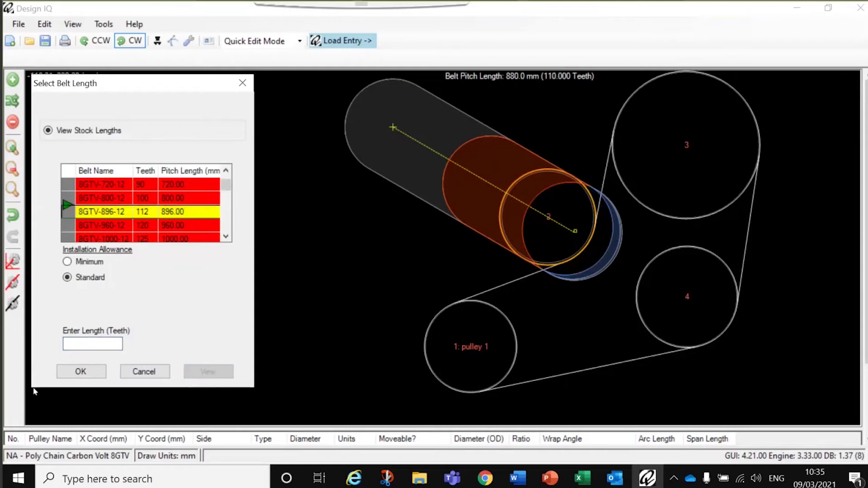
left_click(74, 374)
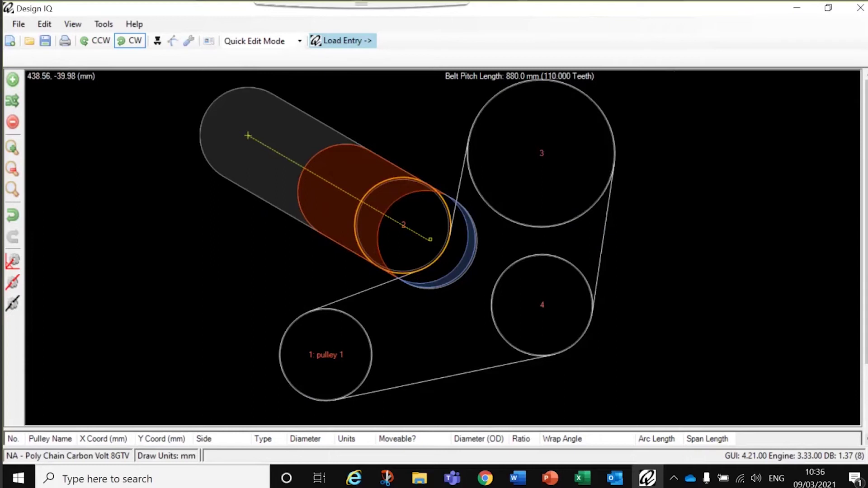
Step: Set the slot angle of pulley 2 to 330° in its tensioner properties, keeping the pulley position
mouse_move(70, 413)
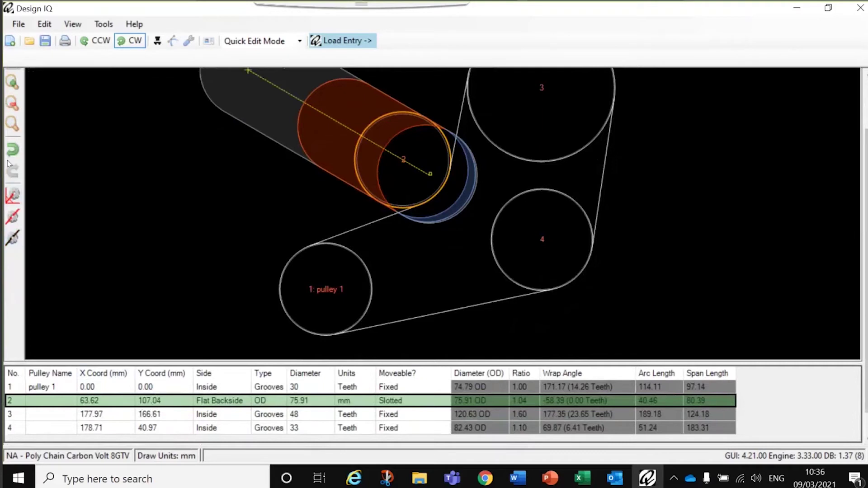
left_click(13, 122)
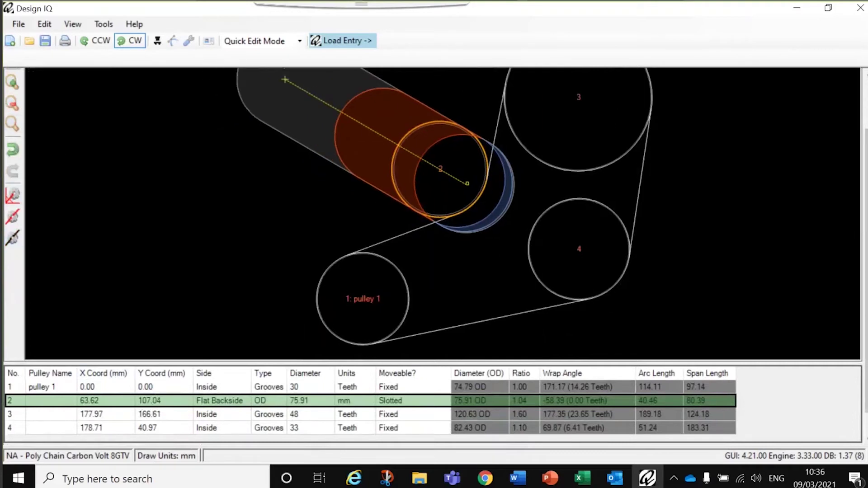
left_click(12, 104)
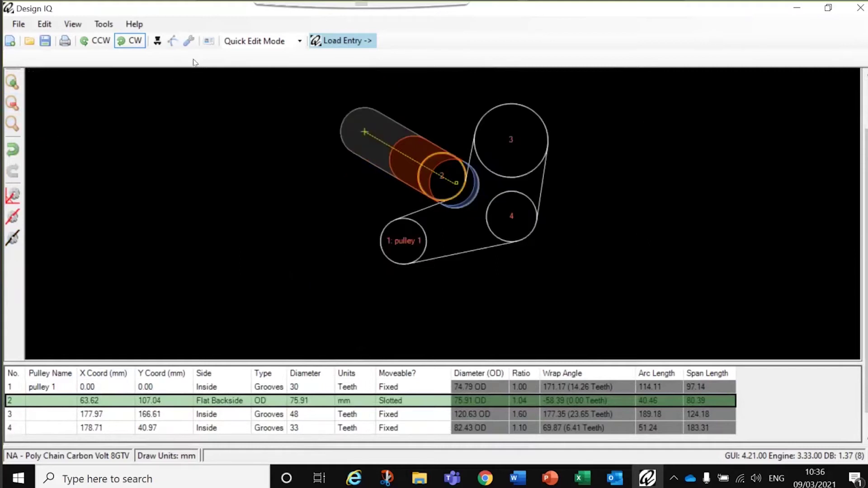
left_click(499, 240)
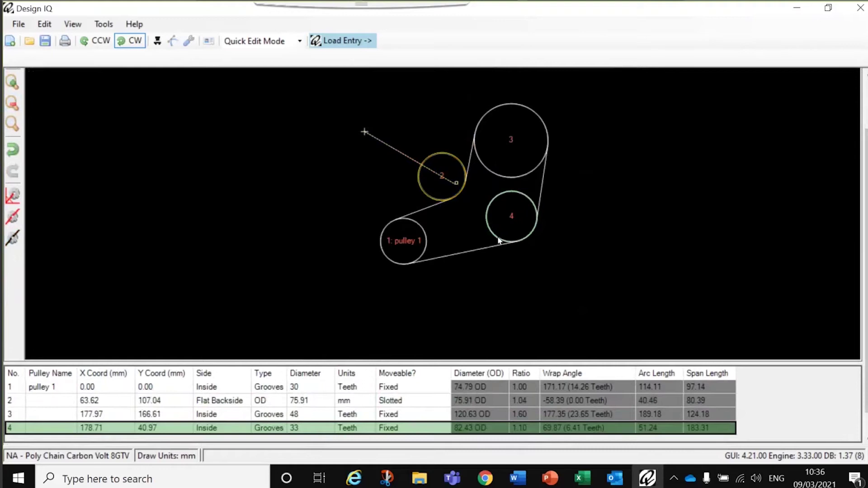
left_click(445, 183)
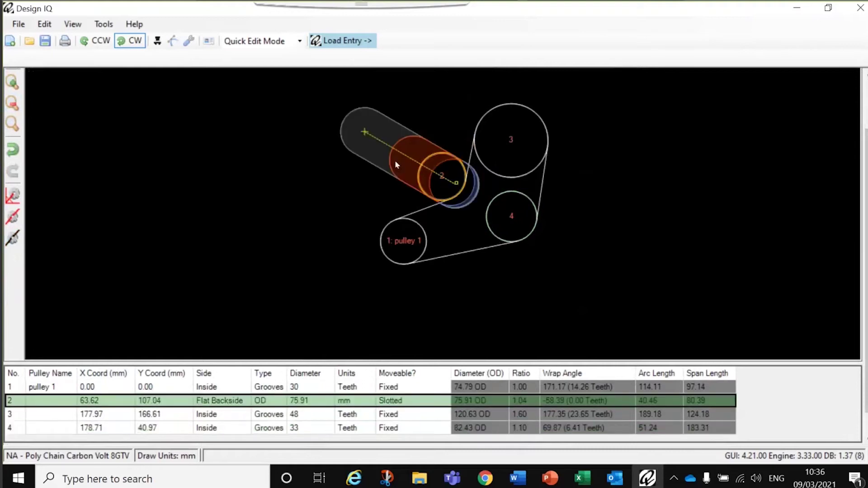
left_click(172, 43)
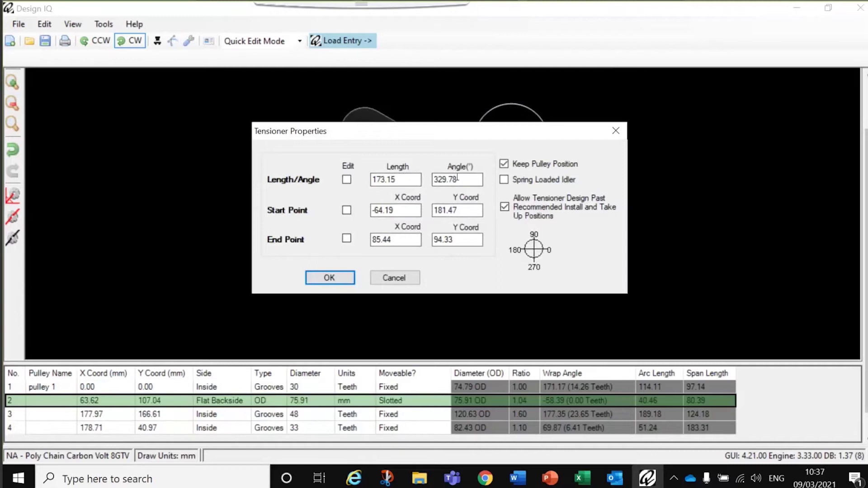
left_click_drag(457, 179, 432, 179)
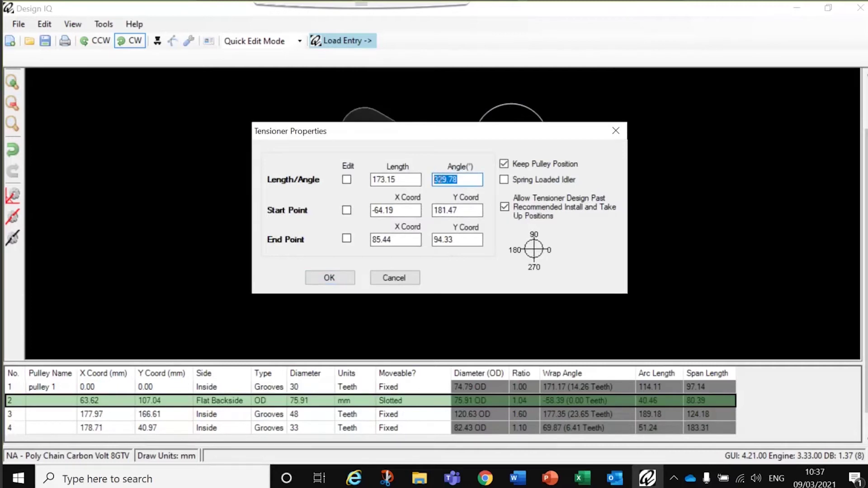
type("330")
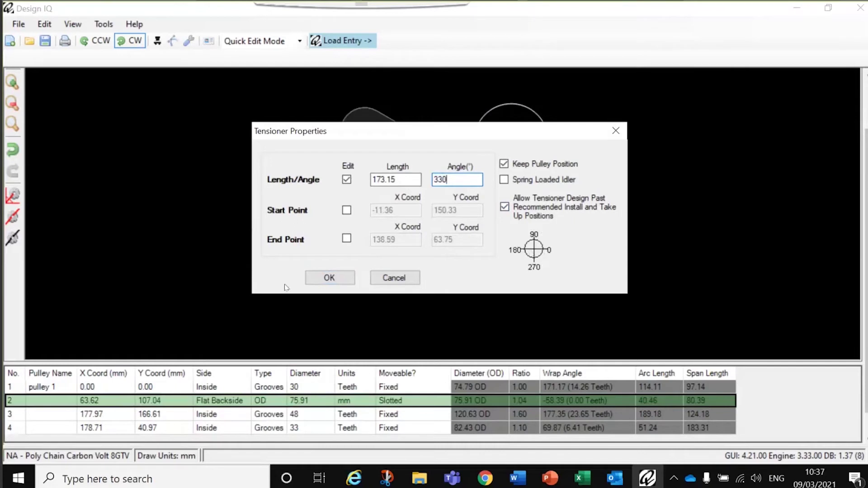
left_click(330, 278)
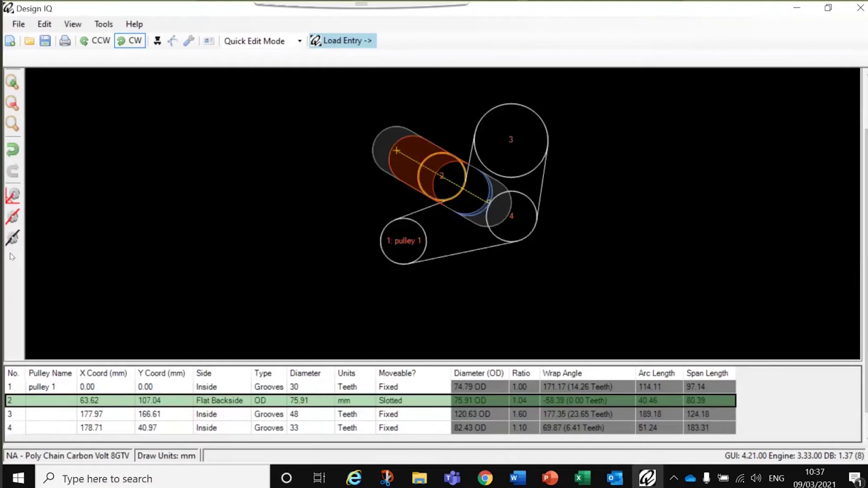
Step: Replace the slot of pulley 2 with a pivot and move the pivot point toward the pulley, at about X 91, Y 156 mm
left_click(13, 238)
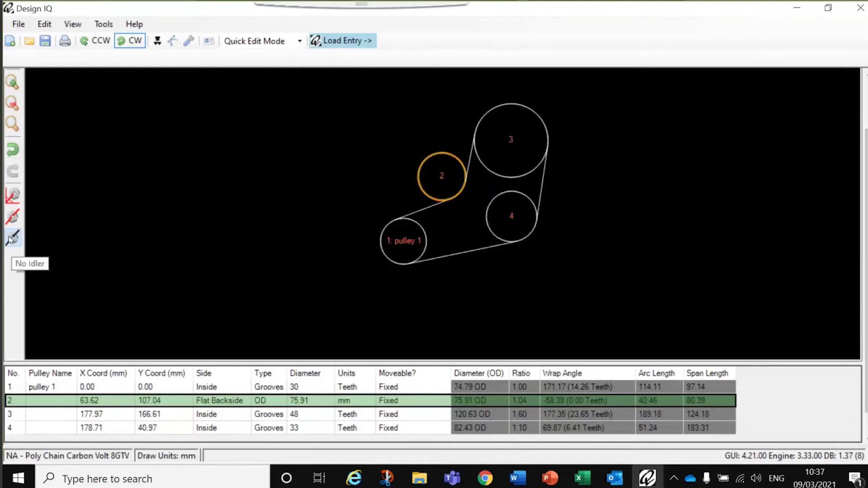
left_click(13, 195)
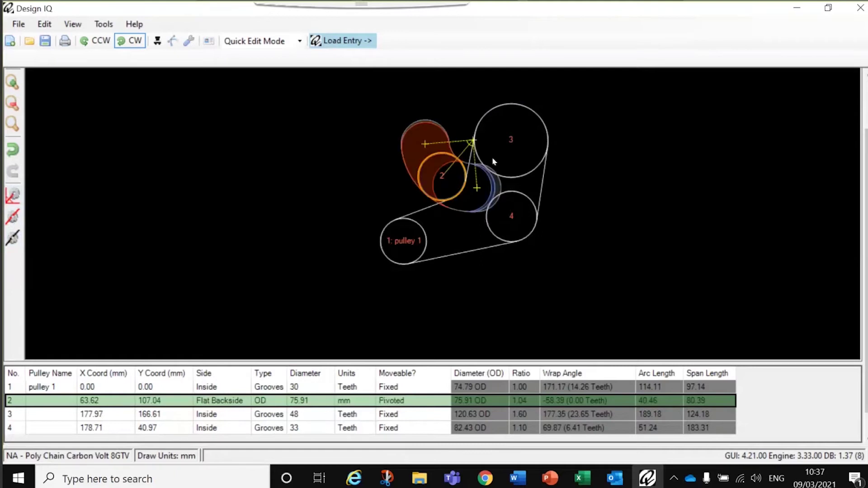
mouse_move(472, 142)
left_mouse_down()
mouse_move(438, 133)
mouse_move(444, 154)
mouse_move(450, 136)
mouse_move(457, 147)
left_mouse_up()
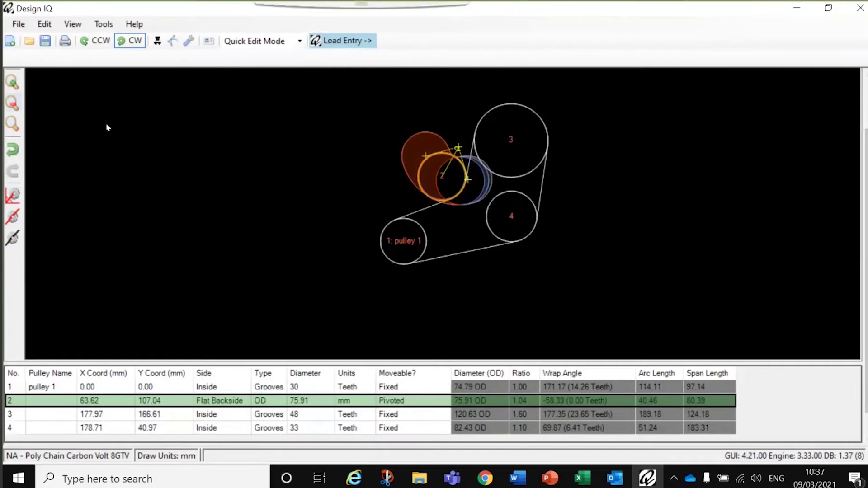
Step: Set the pivot range of pulley 2 to a minimum angle of 200° and a maximum angle of 300°
left_click(173, 44)
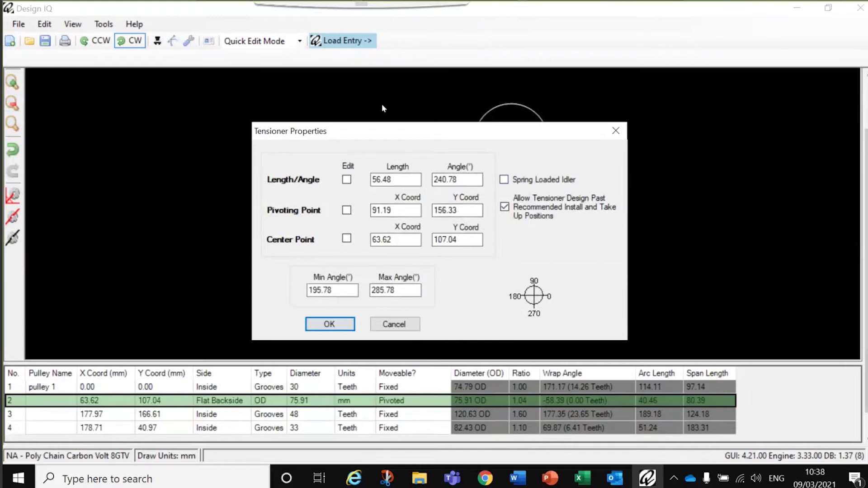
left_click_drag(366, 131, 356, 266)
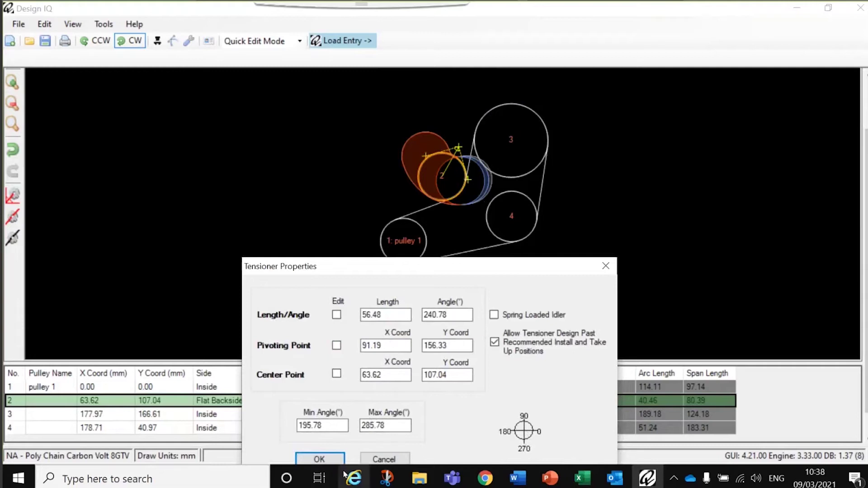
double_click(323, 425)
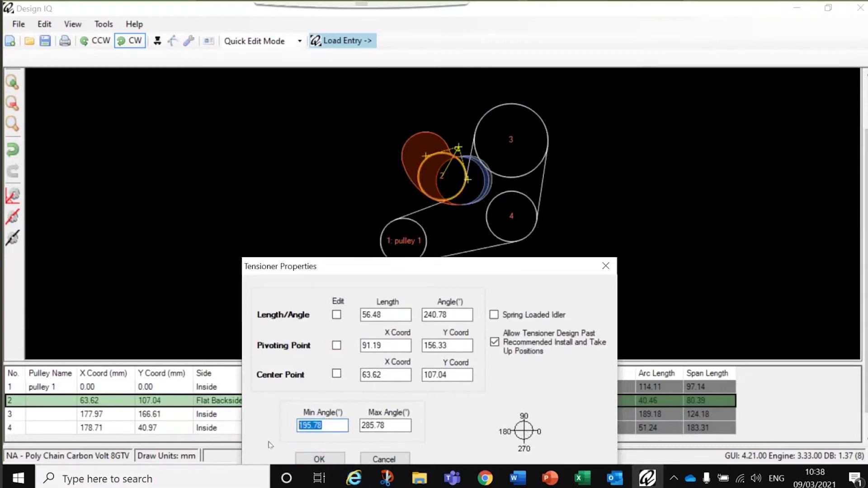
type("200")
key("Tab")
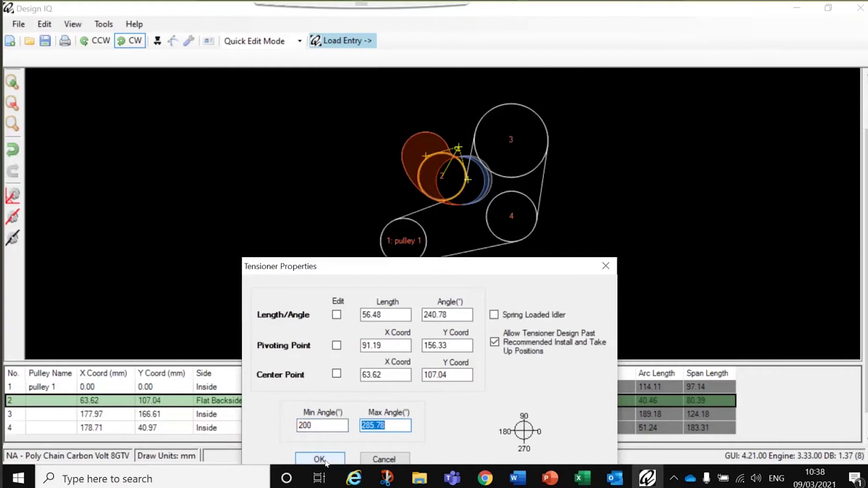
type("300")
left_click(332, 460)
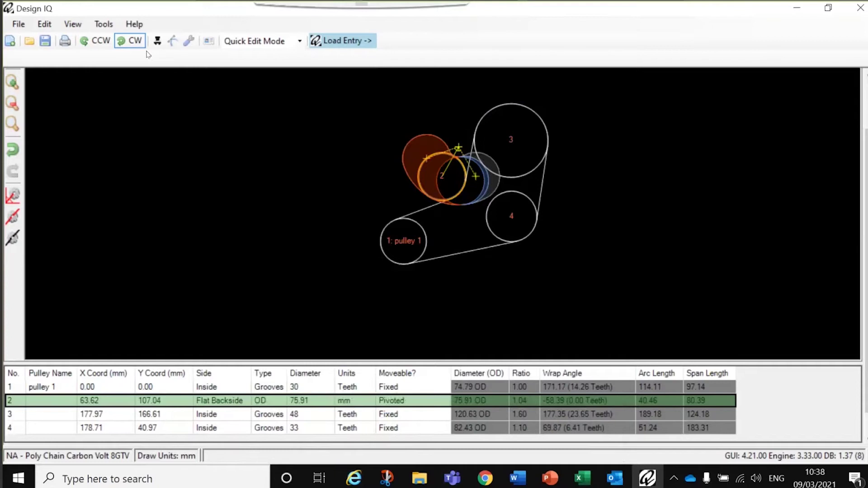
Step: Enter X 92 and Y 156 as the pivoting point in the tensioner properties of pulley 2
left_click(170, 41)
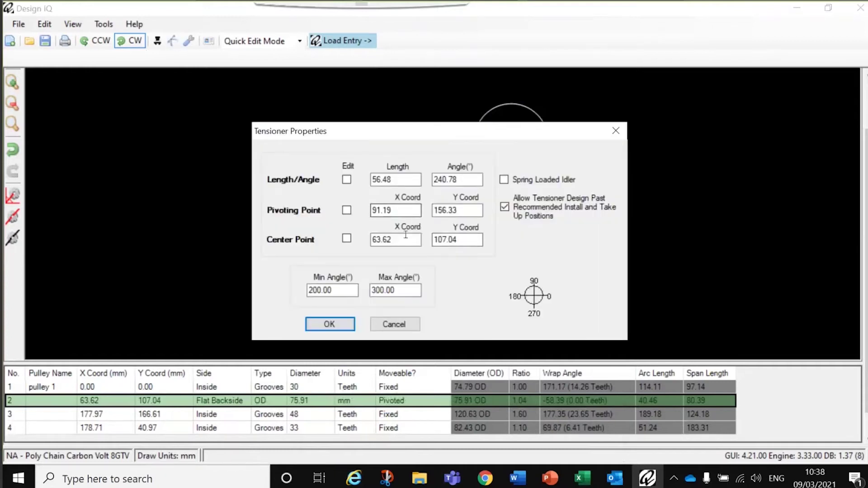
double_click(392, 210)
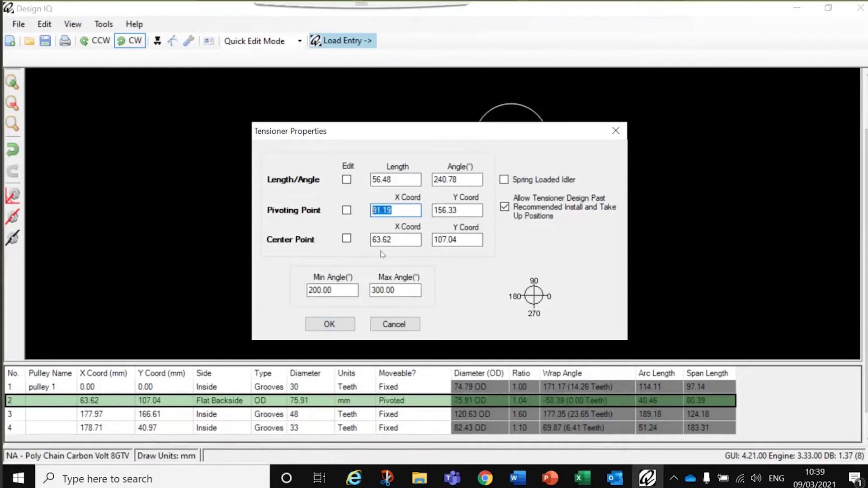
type("92")
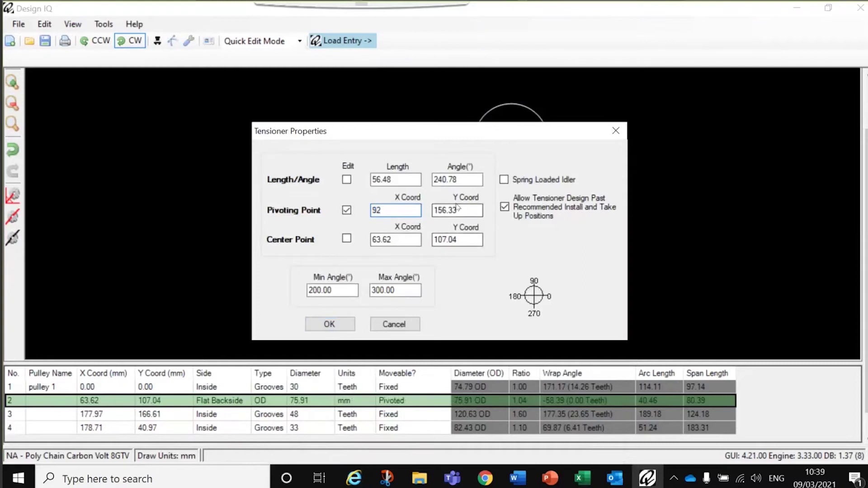
double_click(457, 209)
type("156")
key("Tab")
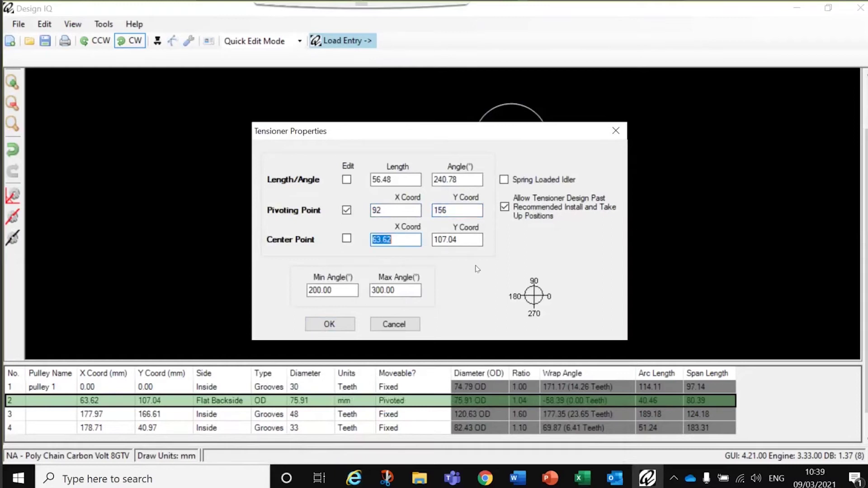
key("Return")
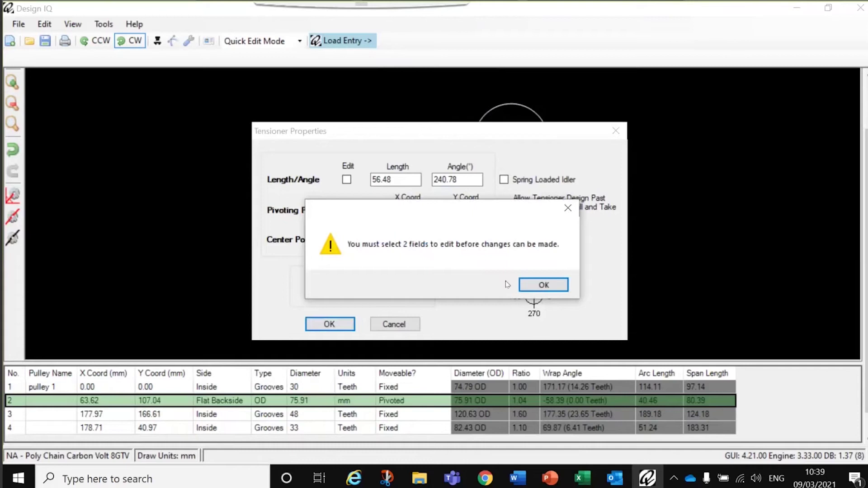
left_click(543, 284)
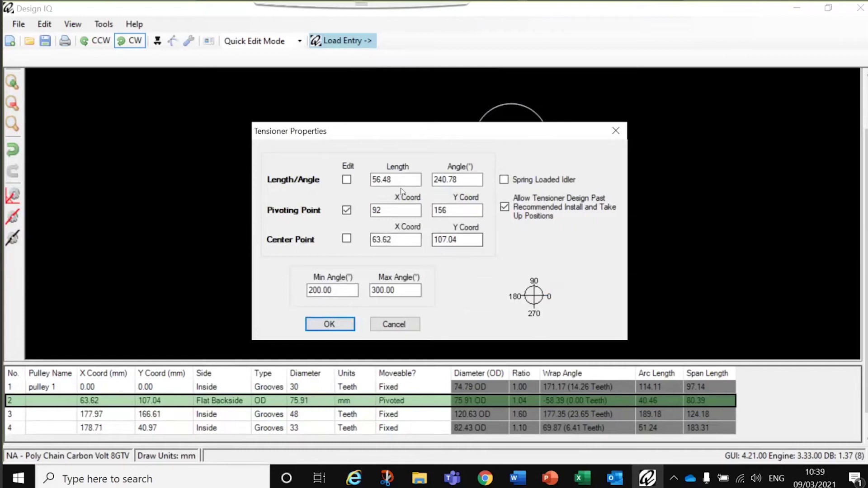
Step: Enter a length of 56.480 and an angle of 240.780 for the pivot of pulley 2 and apply the tensioner properties
left_click(396, 175)
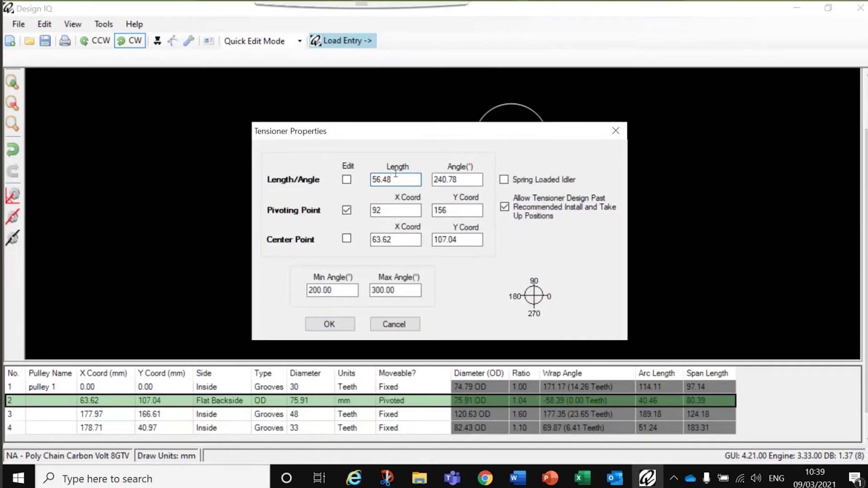
type("0")
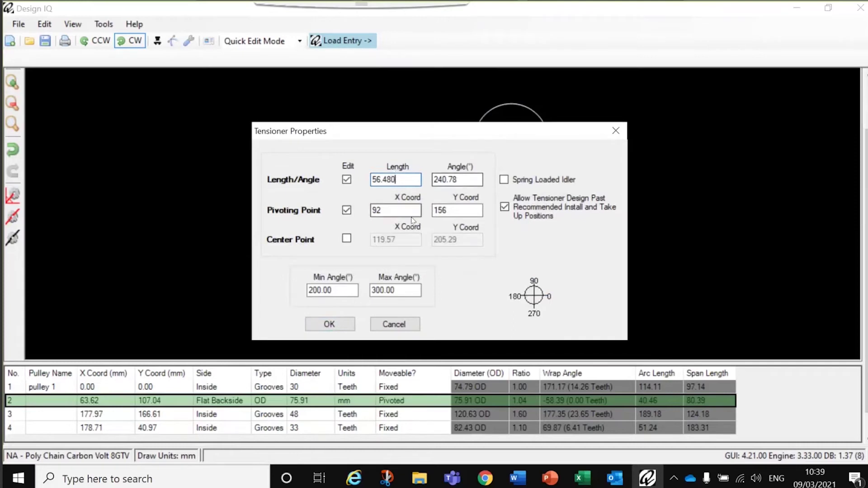
left_click(461, 179)
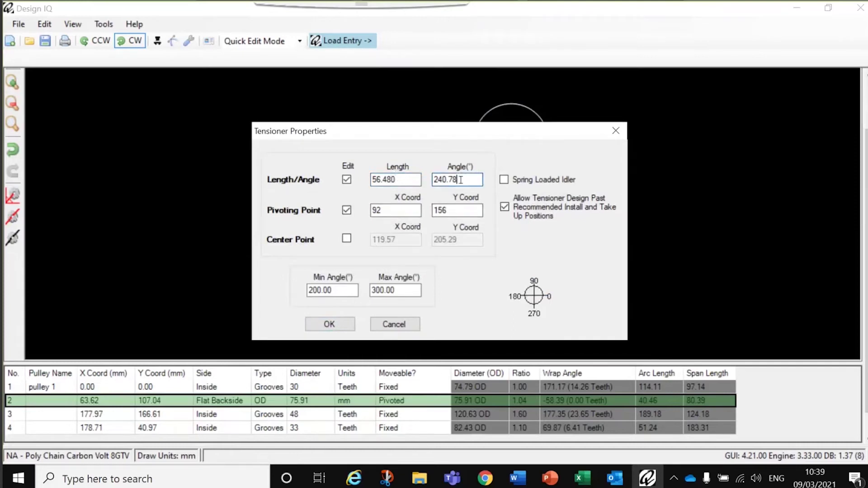
type("0")
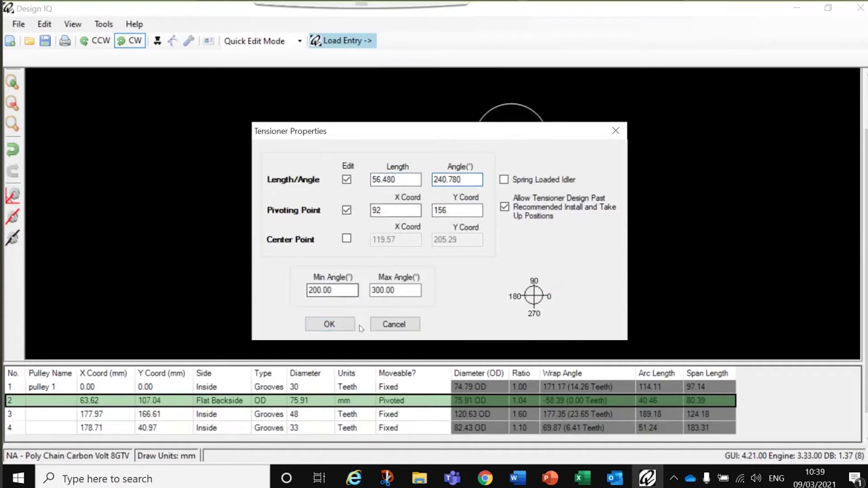
left_click(325, 325)
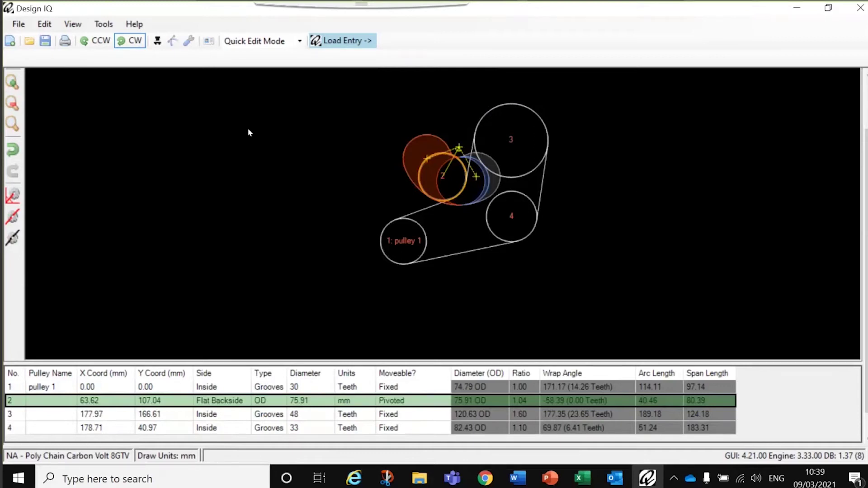
left_click(529, 225)
left_click(531, 162)
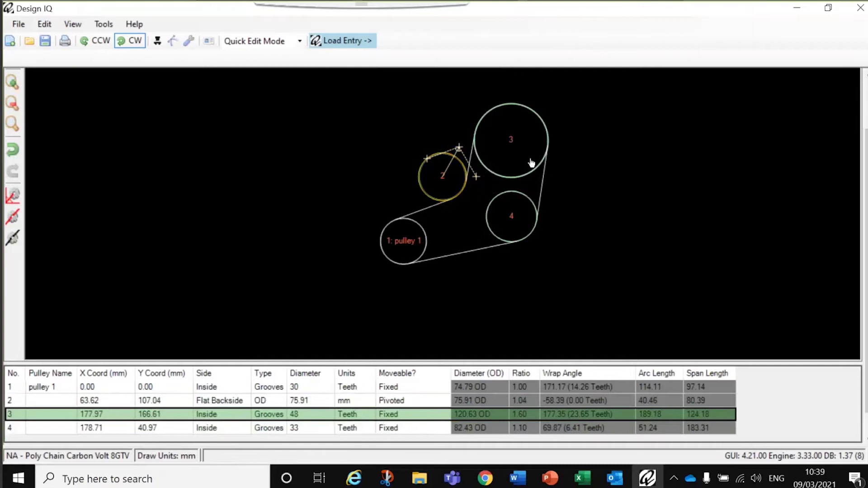
Step: Change the belt type to PowerGrip GT4 8MGT without saving the current drive, and apply the conversion calculated with non-standard pulleys
left_click(158, 41)
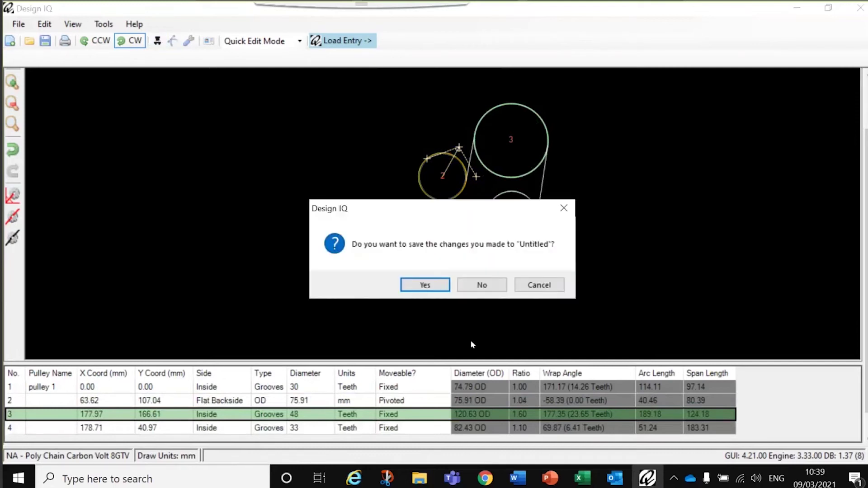
left_click(482, 286)
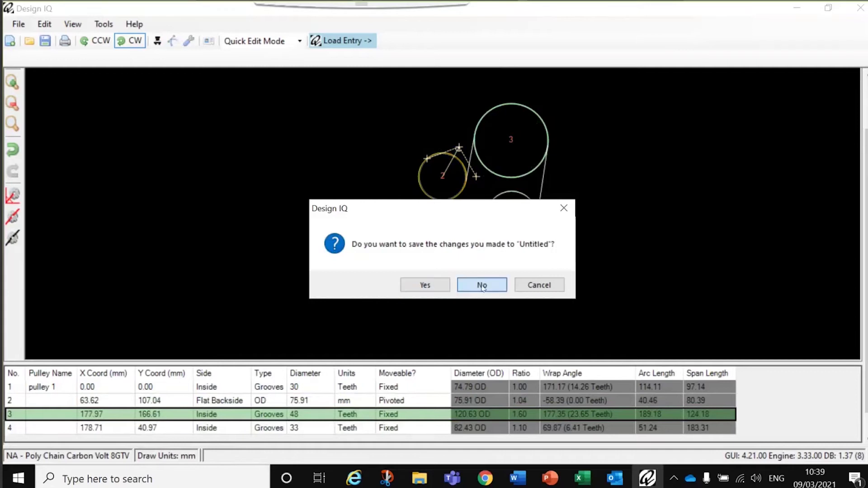
left_click(482, 285)
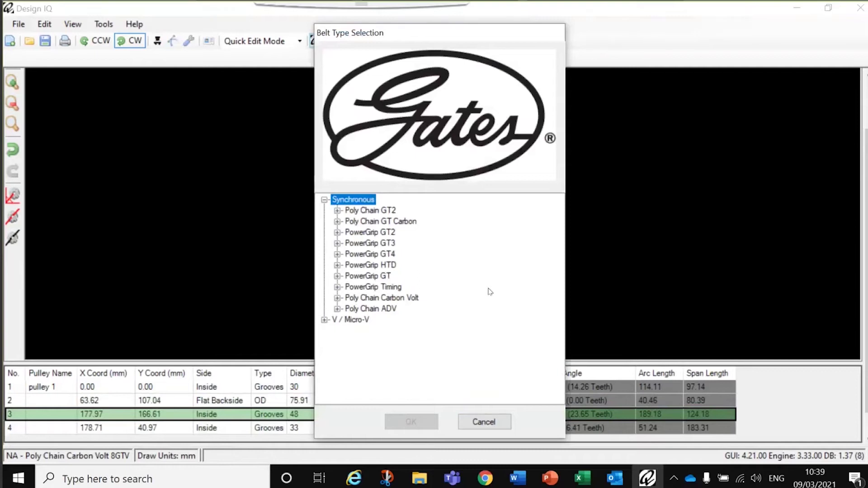
left_click(338, 254)
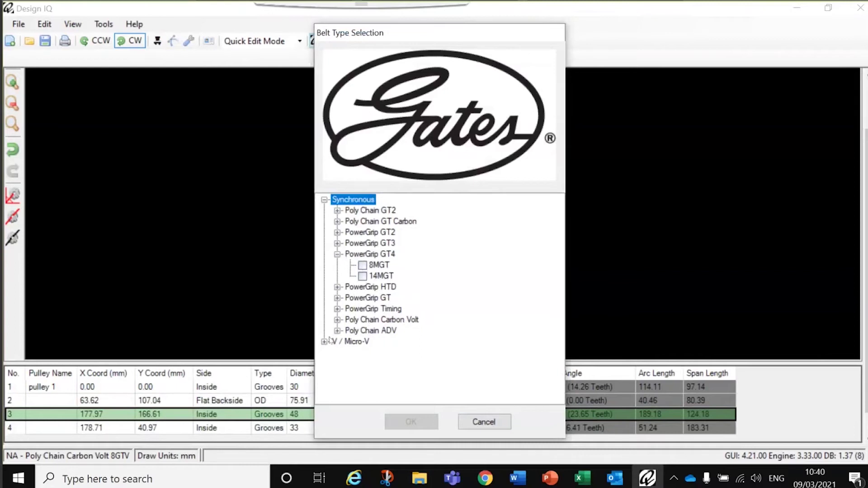
left_click(363, 266)
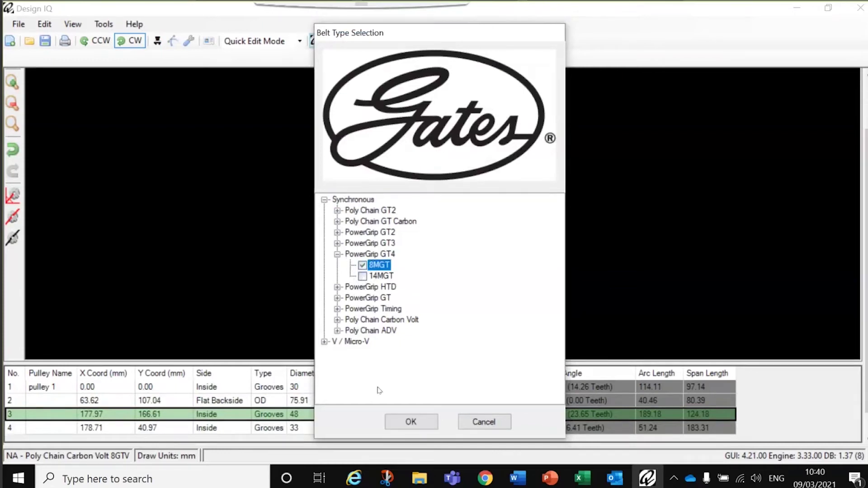
left_click(410, 423)
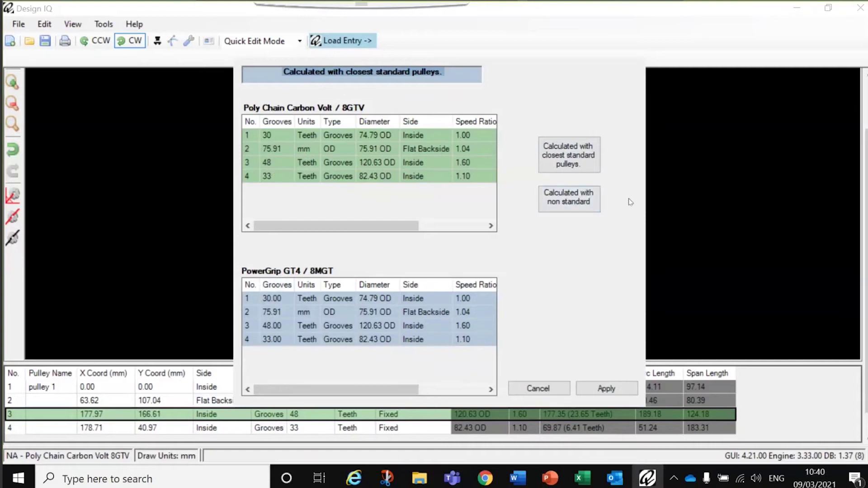
left_click(573, 205)
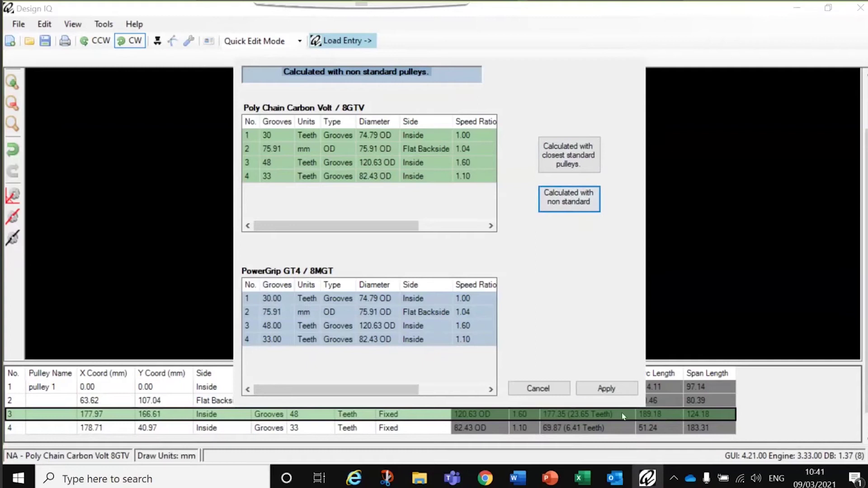
left_click(604, 389)
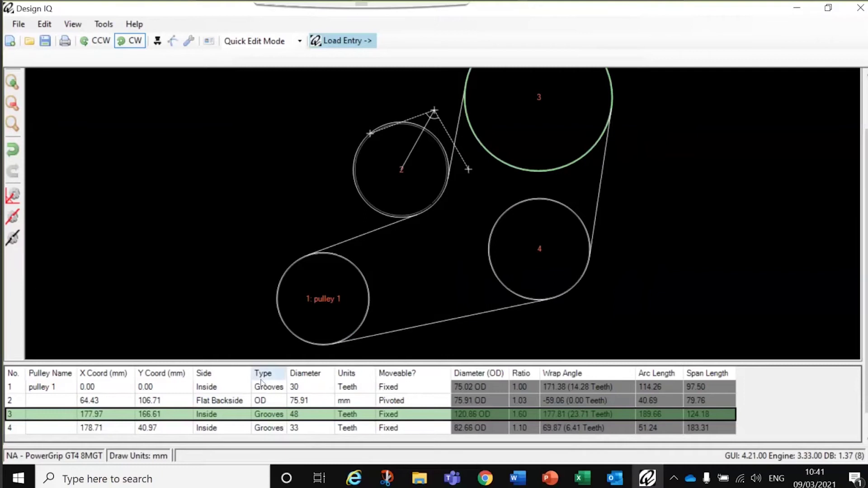
Step: Set the diameter of pulley 2 to 80 mm in the pulley table
left_click(318, 401)
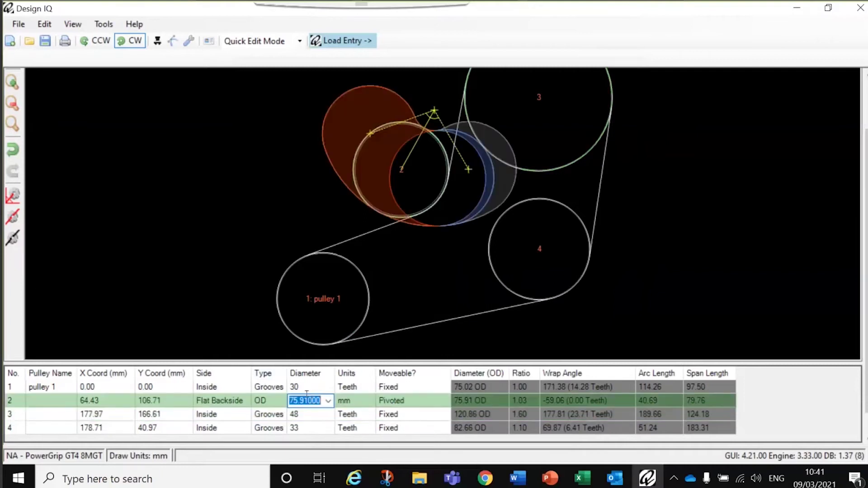
type("90")
key("BackSpace")
key("Escape")
type("80")
key("Return")
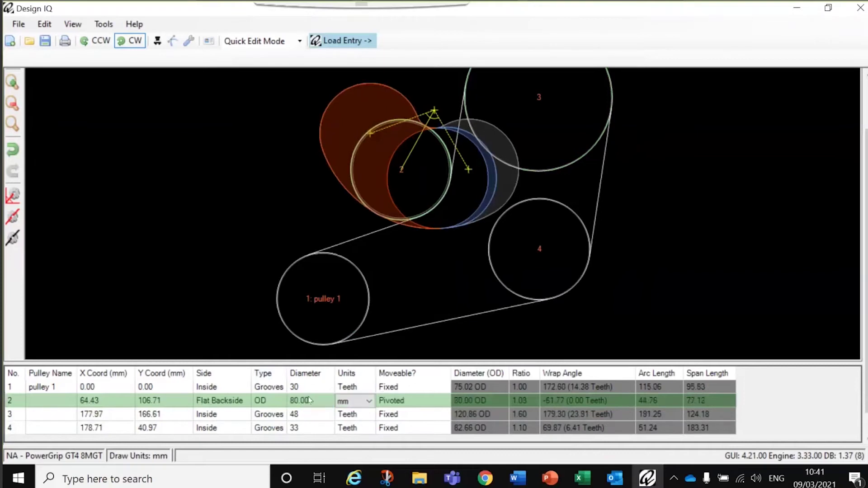
left_click(523, 228)
left_click(523, 161)
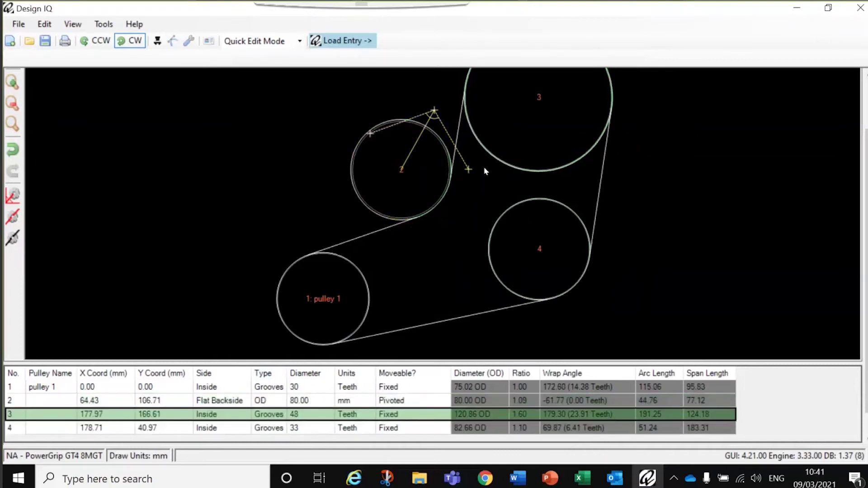
Step: Narrow the pivot range of pulley 2 by moving its maximum-angle limit almost directly below the pivot point, and check the stock belt lengths
left_click(461, 172)
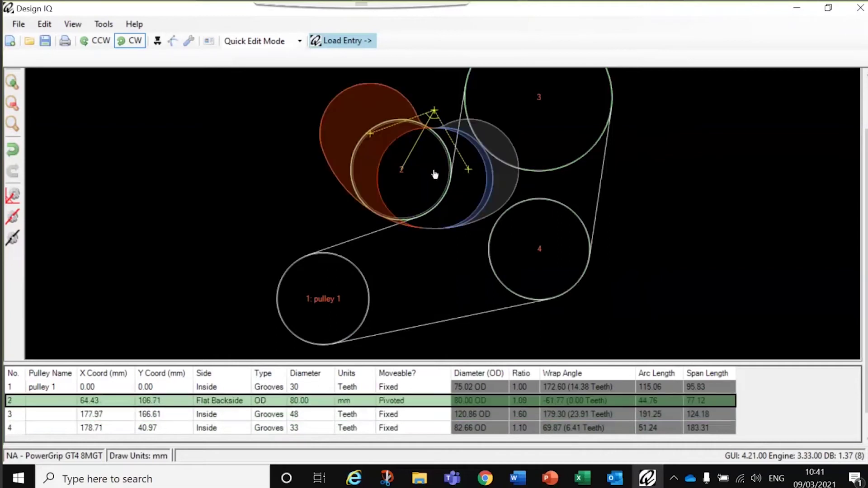
left_click_drag(465, 167, 427, 178)
left_click(524, 105)
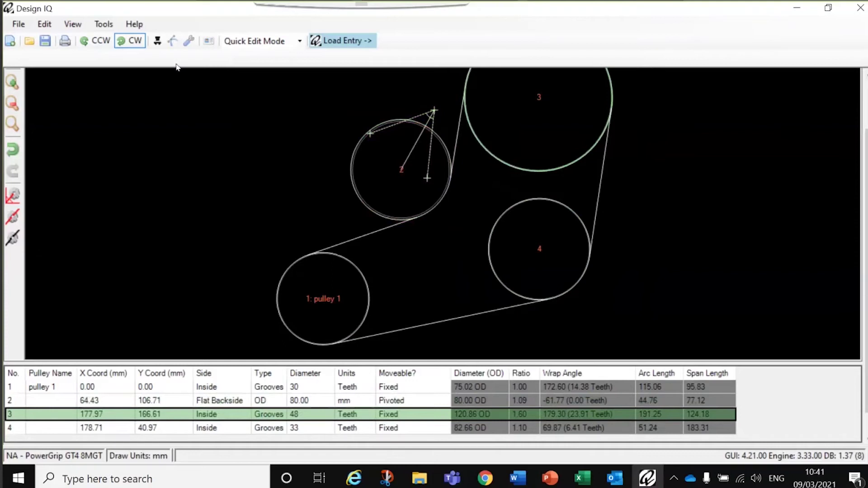
left_click(188, 43)
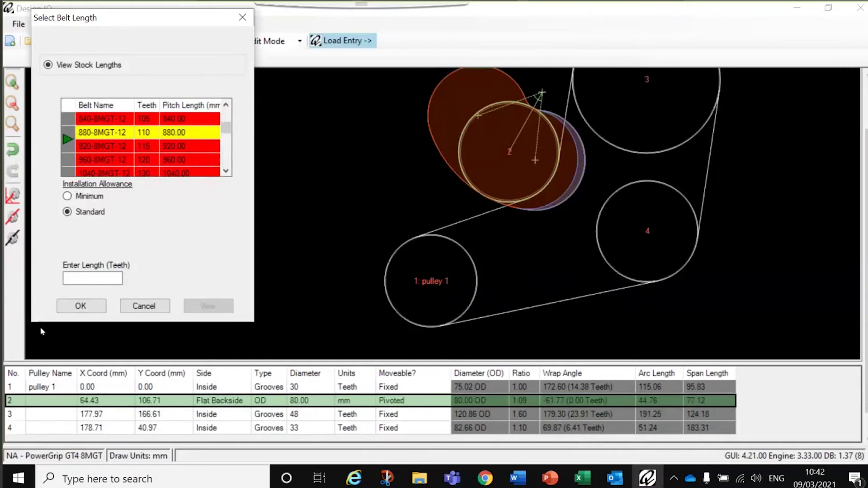
left_click(144, 306)
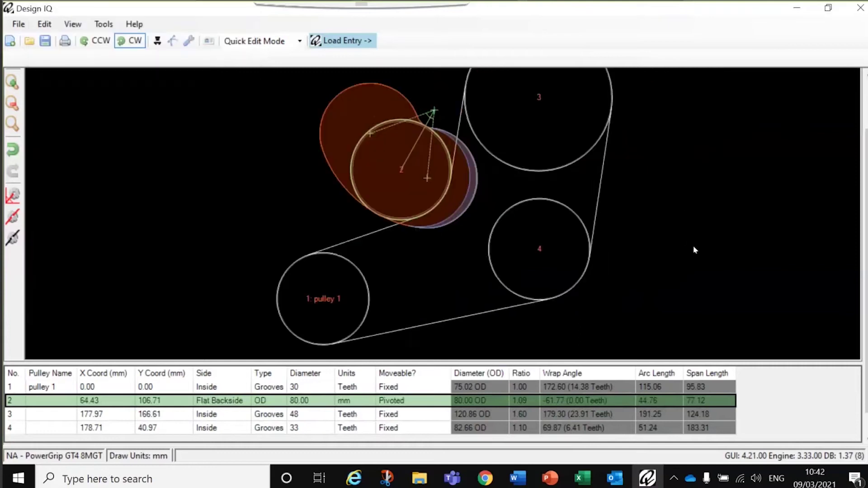
Step: Move the pivot point of pulley 2 farther away toward pulley 3, and shift pulley 2 to about X 63, Y 108 mm
mouse_move(426, 174)
left_mouse_down()
mouse_move(421, 187)
mouse_move(398, 169)
left_mouse_up()
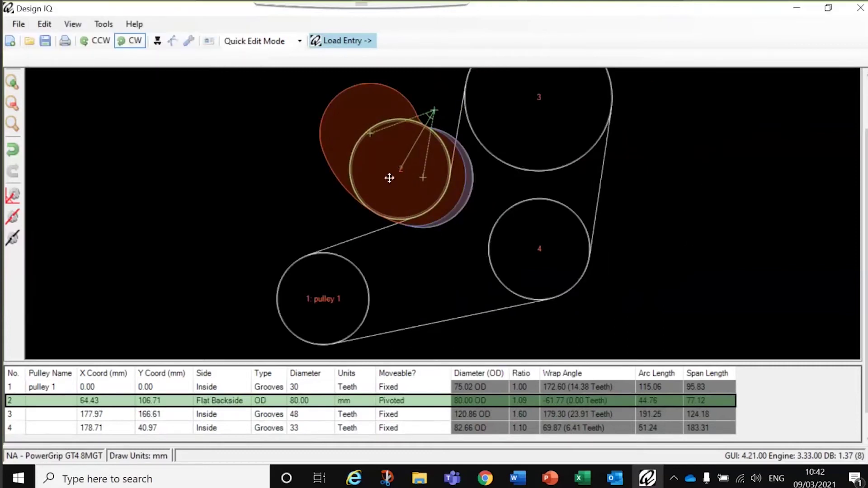
left_click_drag(433, 112, 475, 82)
left_click_drag(393, 178, 390, 175)
Step: Move pulley 3 to about X 199, Y 160 mm and enlarge pulley 2 to a diameter of about 95.5 mm
left_click(469, 82)
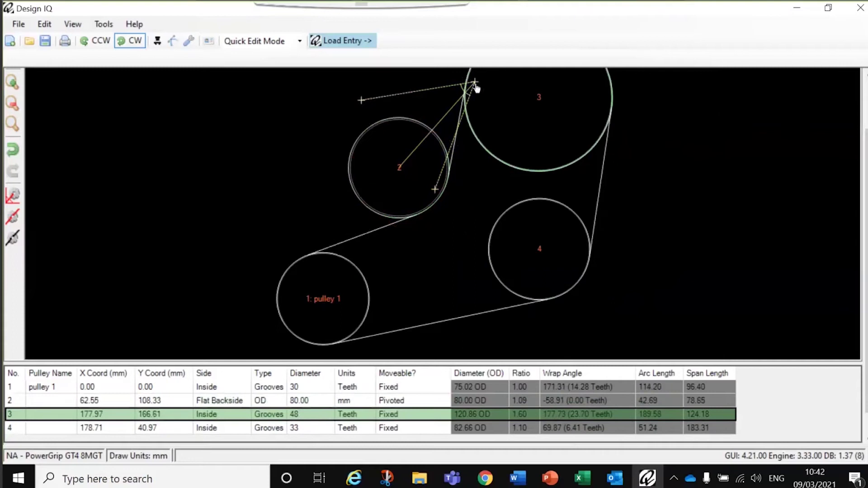
left_click_drag(467, 82, 500, 95)
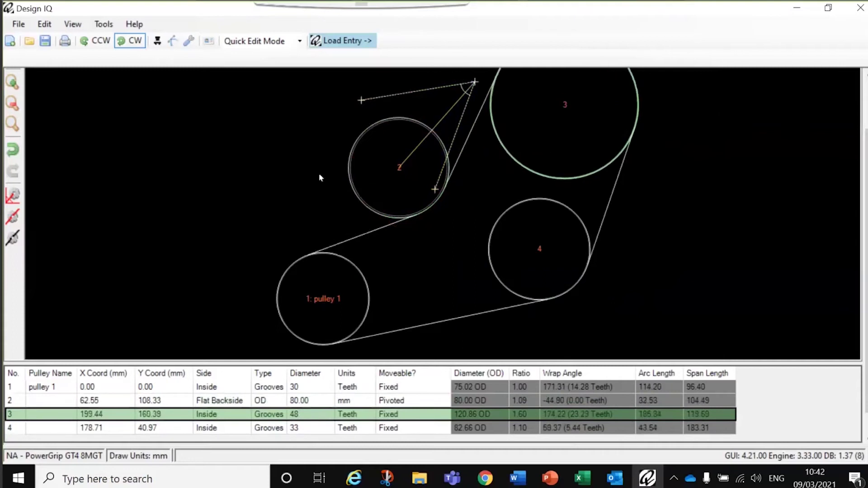
left_click(408, 168)
left_click_drag(444, 192, 458, 195)
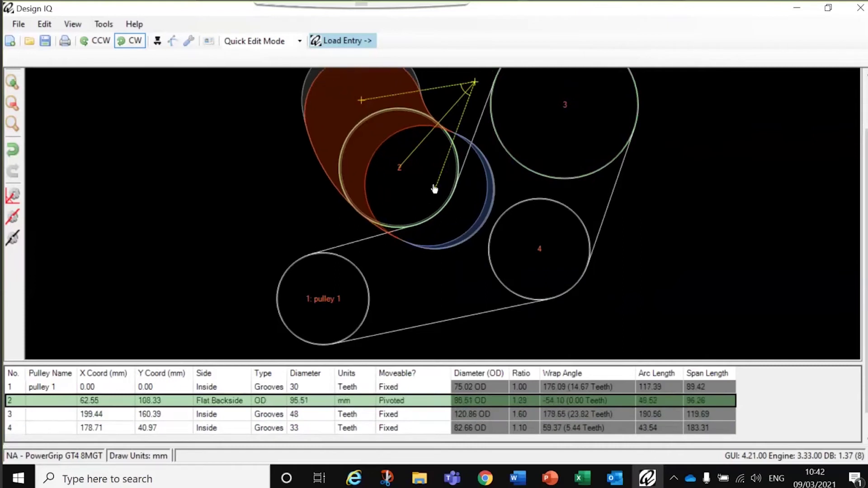
Step: Compare the 880-8MGT-12 and 920-8MGT-12 stock belts and apply the 880-8MGT-12 length with standard installation allowance
left_click(190, 45)
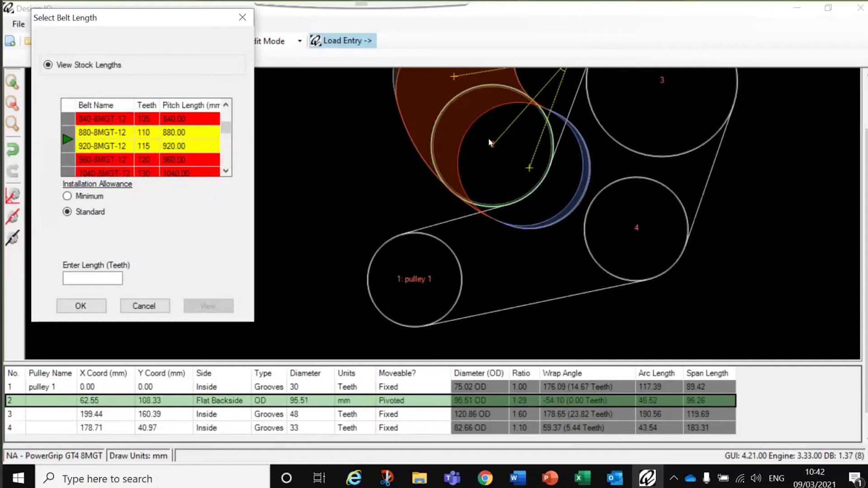
left_click(120, 134)
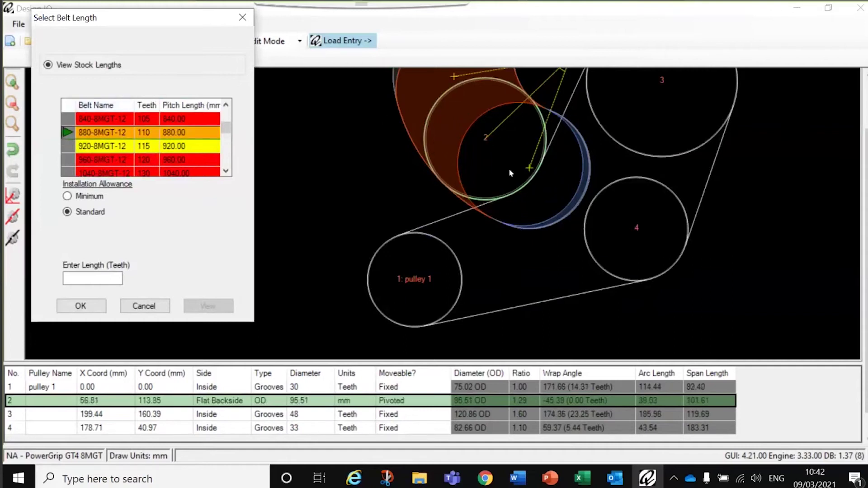
left_click(96, 149)
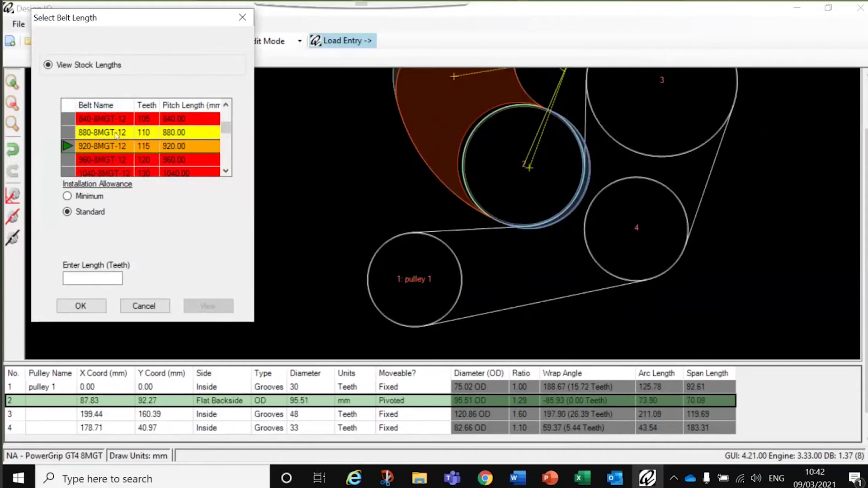
left_click(104, 133)
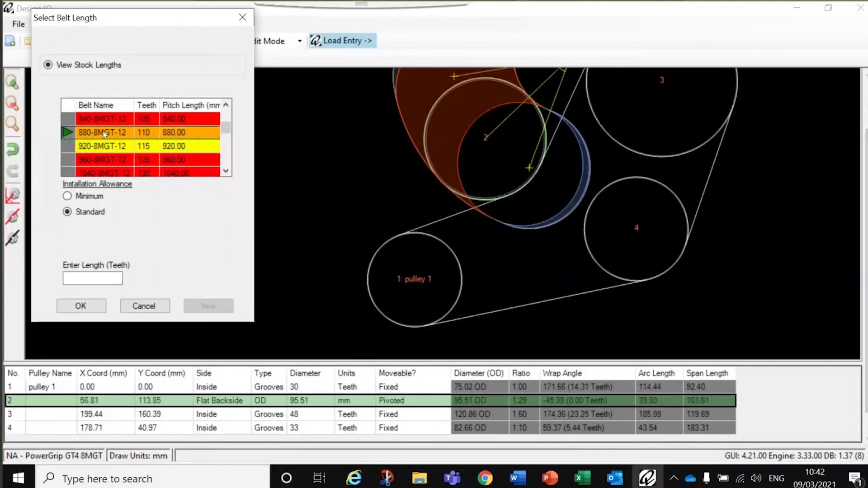
left_click(75, 306)
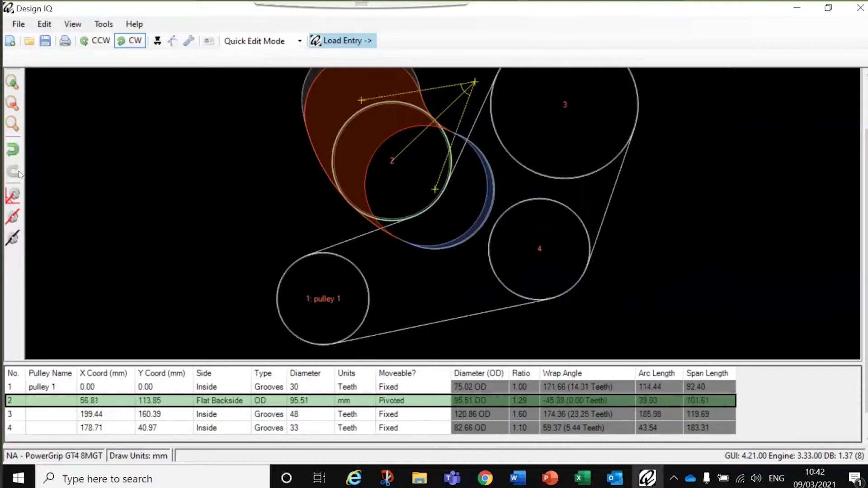
Step: Open the load entry for the drive, ignoring the warning about the idler's usable range, and bring the load condition options into view
left_click(13, 103)
left_click(14, 102)
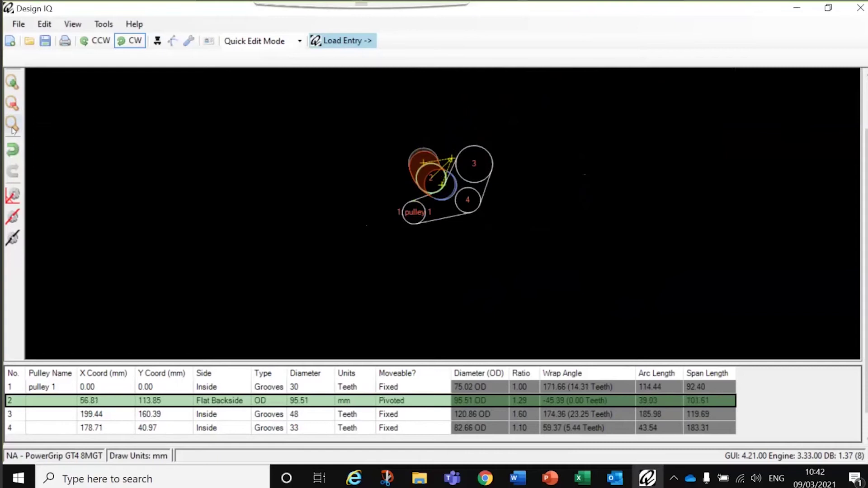
left_click(13, 83)
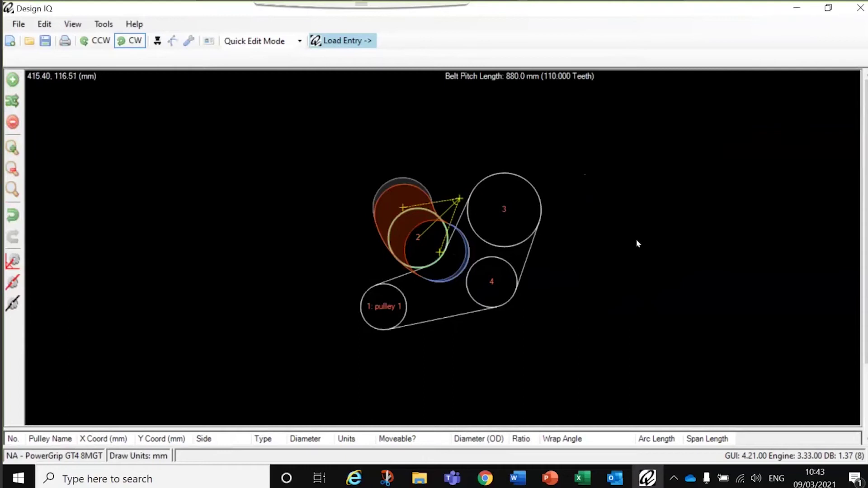
left_click(339, 40)
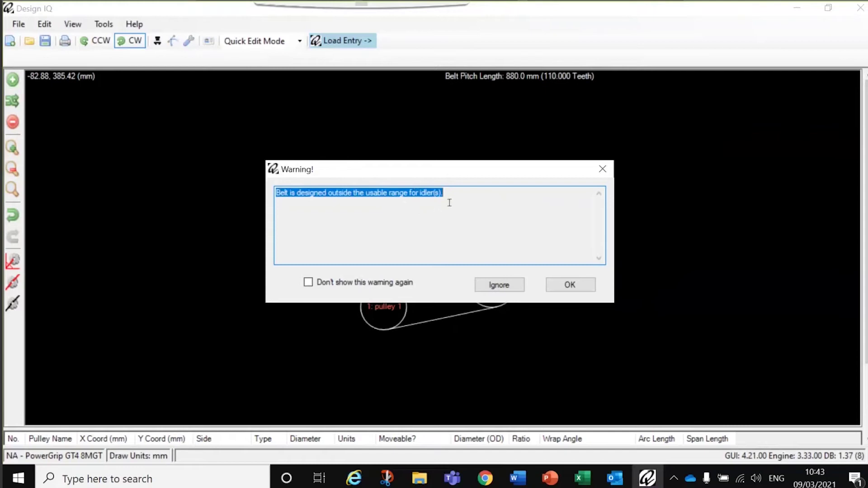
left_click(504, 288)
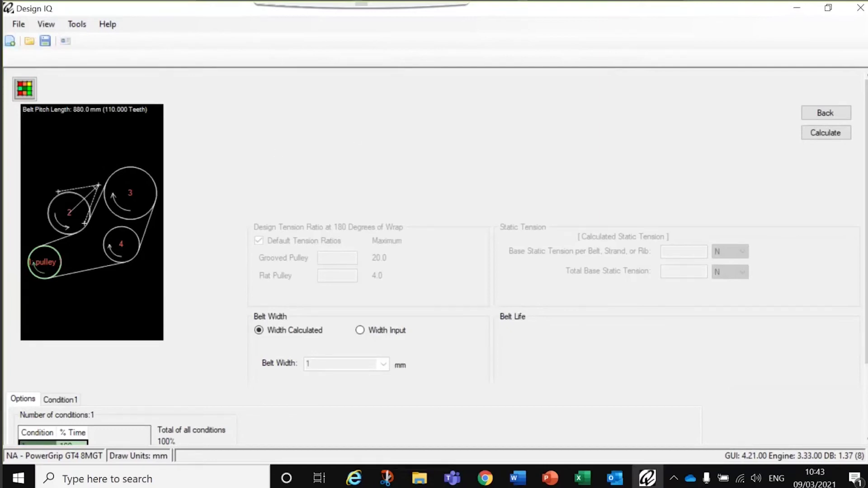
scroll(437, 256, "down", 1)
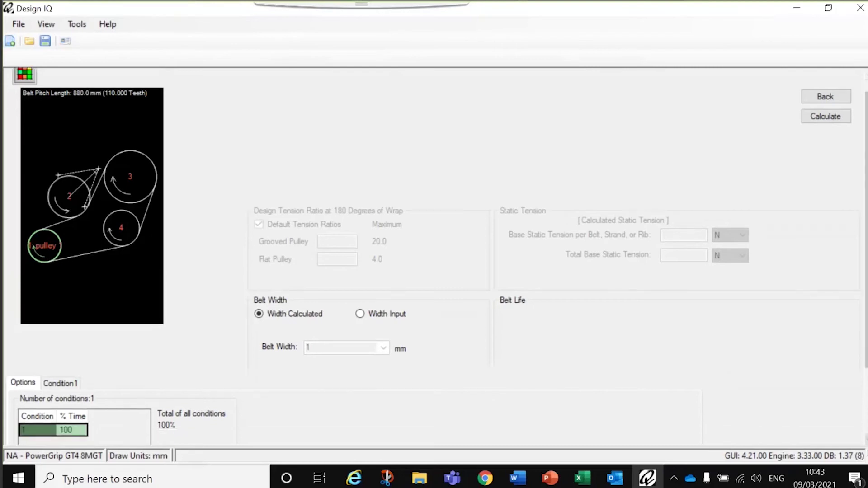
Step: Review the pulley rows of load condition 1 and the condition time-share options
scroll(438, 256, "down", 2)
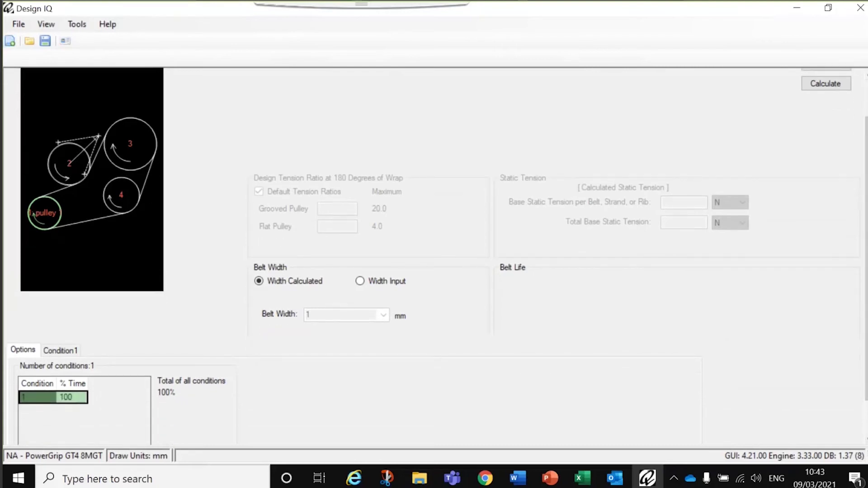
scroll(437, 256, "down", 3)
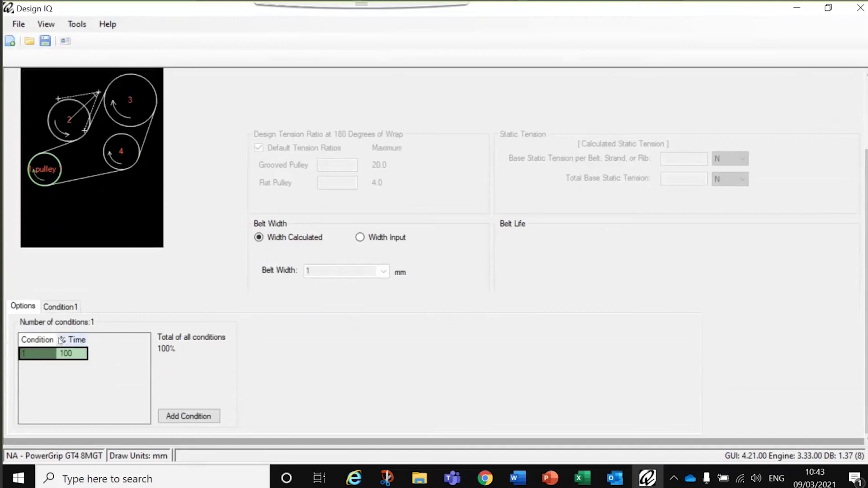
left_click(62, 307)
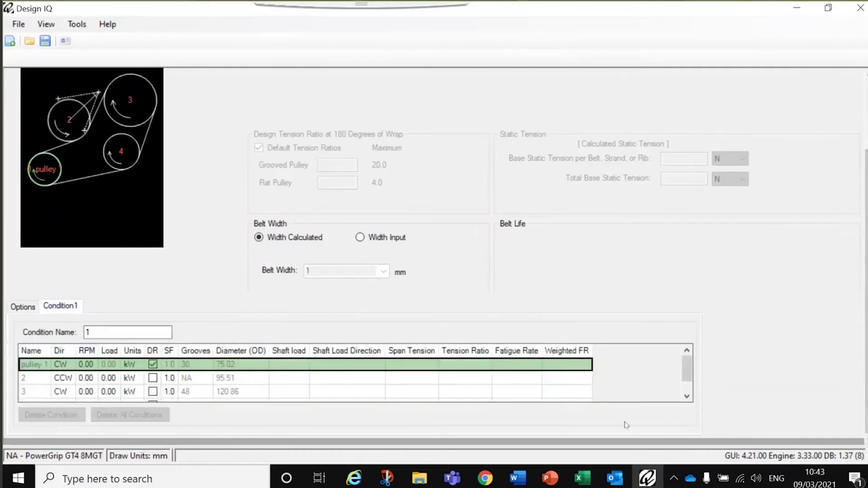
left_click(688, 397)
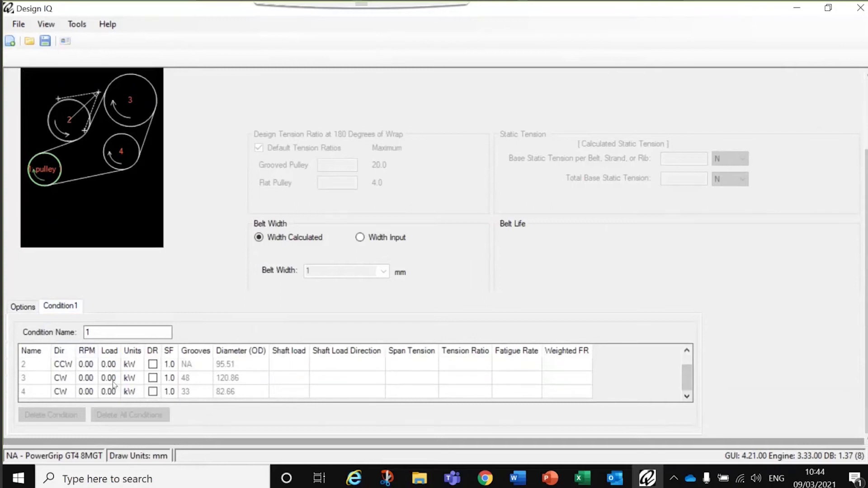
left_click(688, 351)
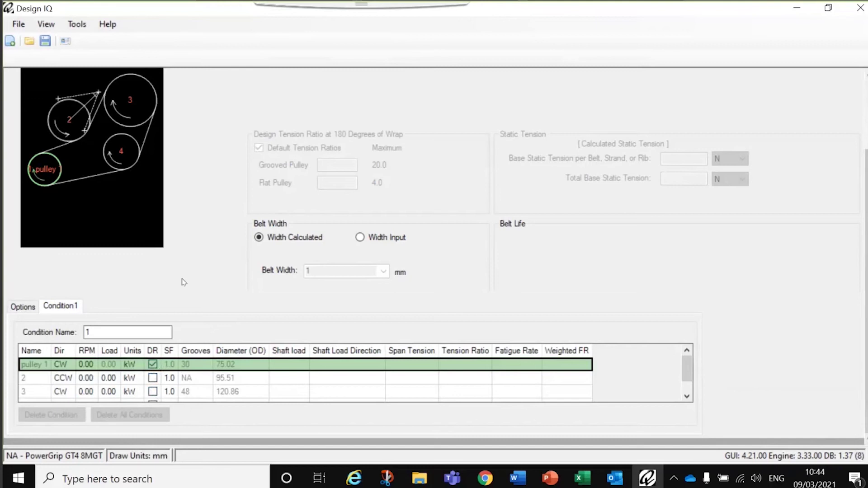
left_click(23, 307)
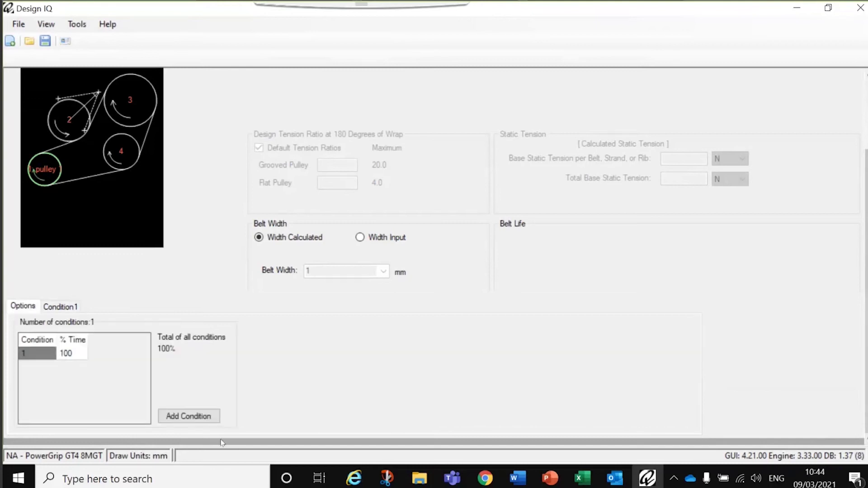
left_click(58, 307)
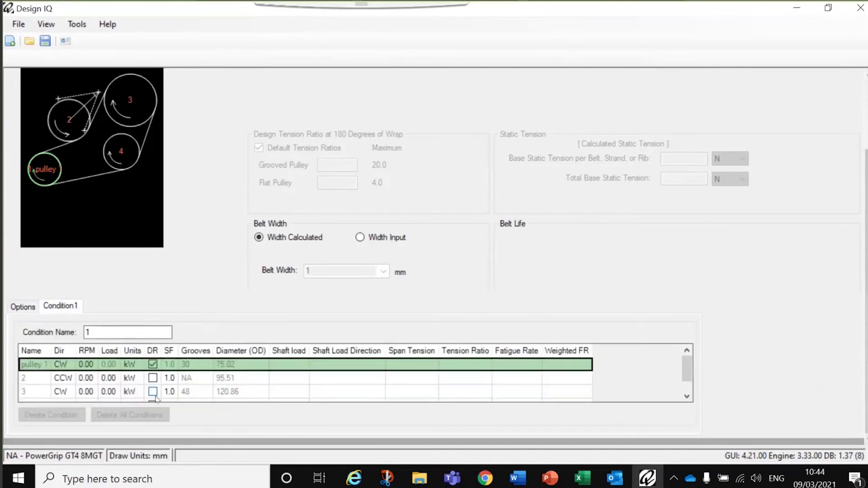
Step: Set the speed of driver pulley 1 to 1000 RPM in condition 1
left_click(86, 365)
type("1000")
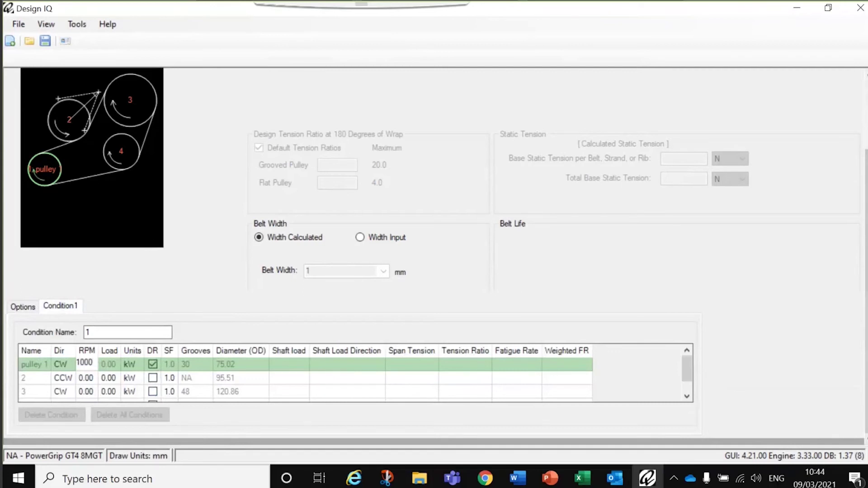
key("Return")
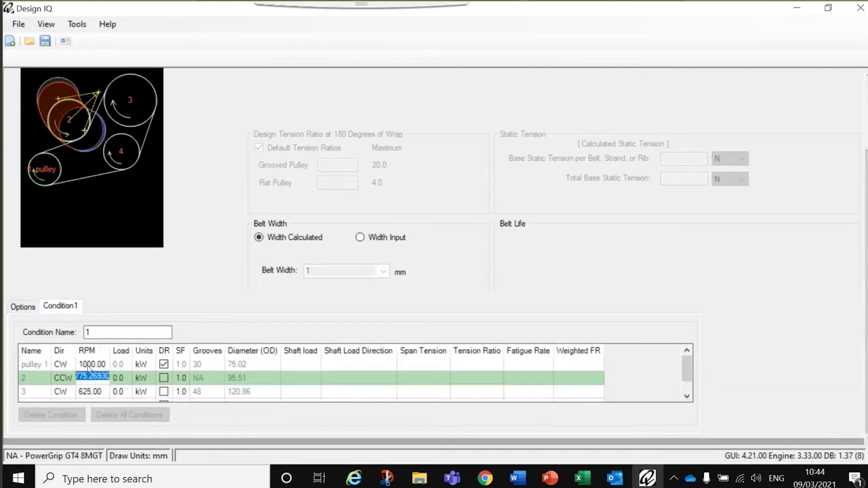
Step: Enter loads of 3 kW for pulley 3 and 5 kW for pulley 4, and check the available load units
key("Tab")
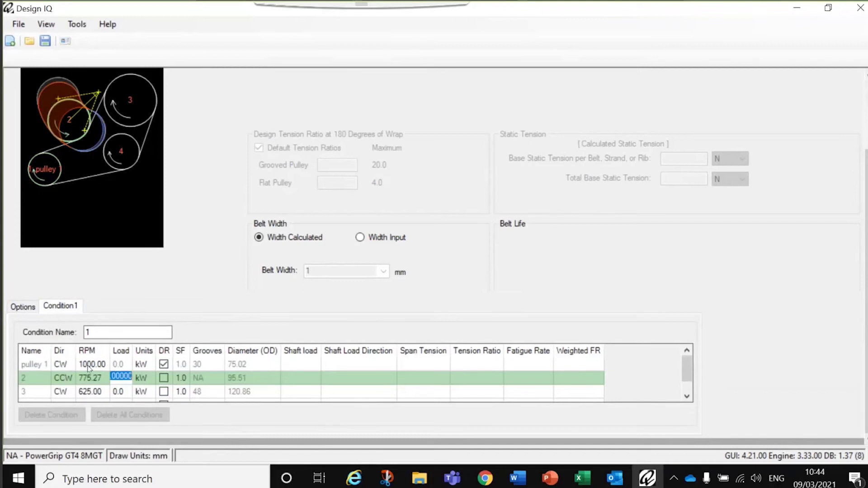
key("Return")
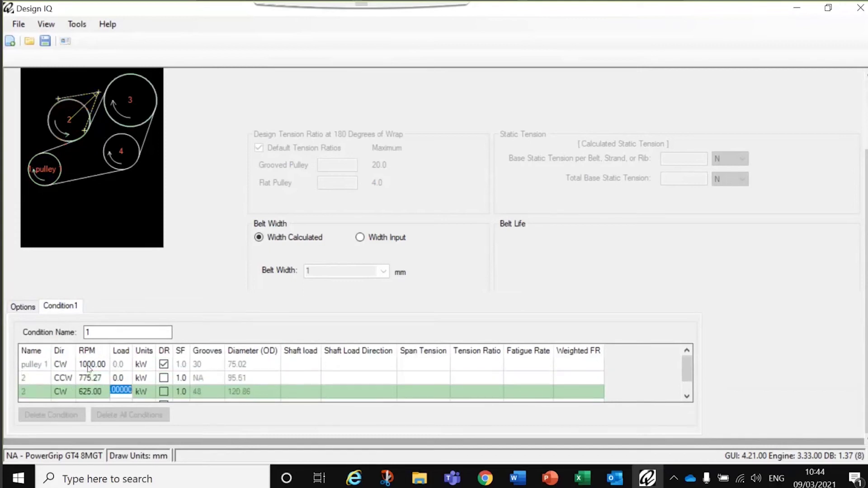
type("3")
key("Return")
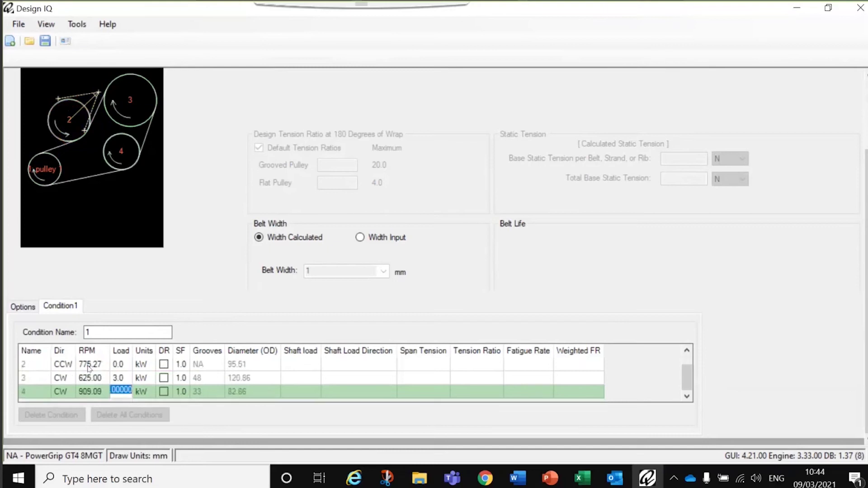
type("5")
left_click(152, 379)
left_click(152, 379)
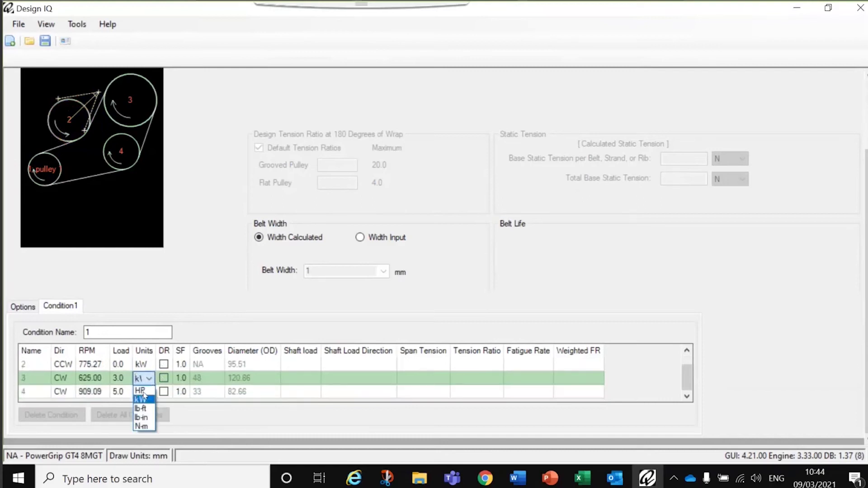
left_click(287, 325)
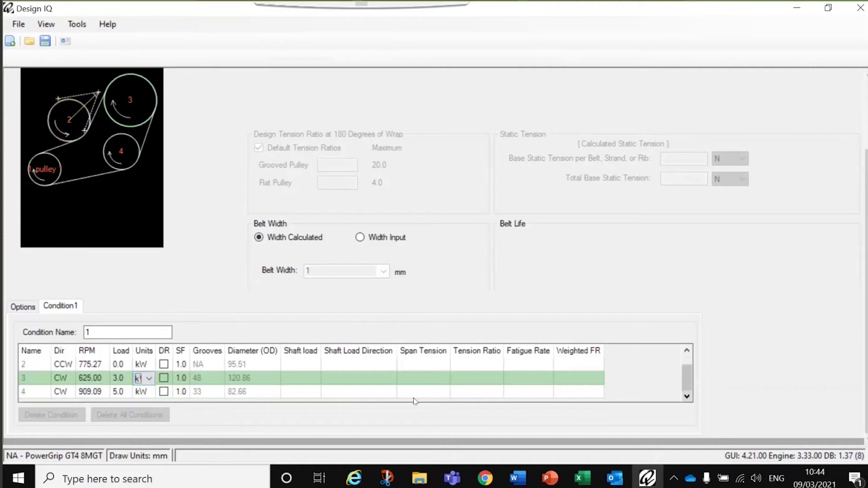
Step: Try service factors of 1.6 and 1.8 for the pulleys in condition 1 and view the driver's row
left_click(187, 378)
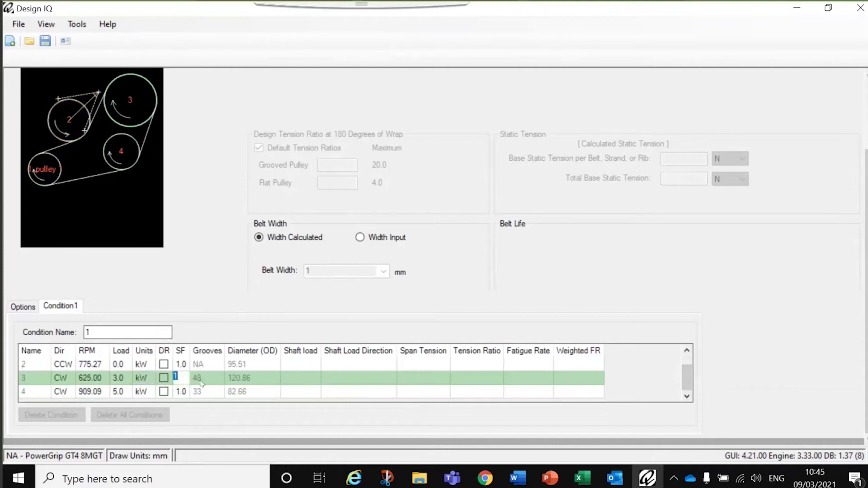
type("1.6")
key("Return")
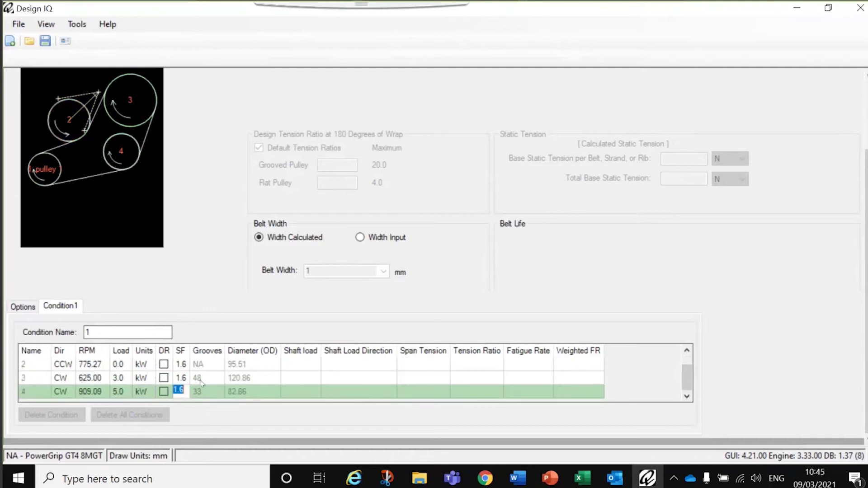
type("1.8")
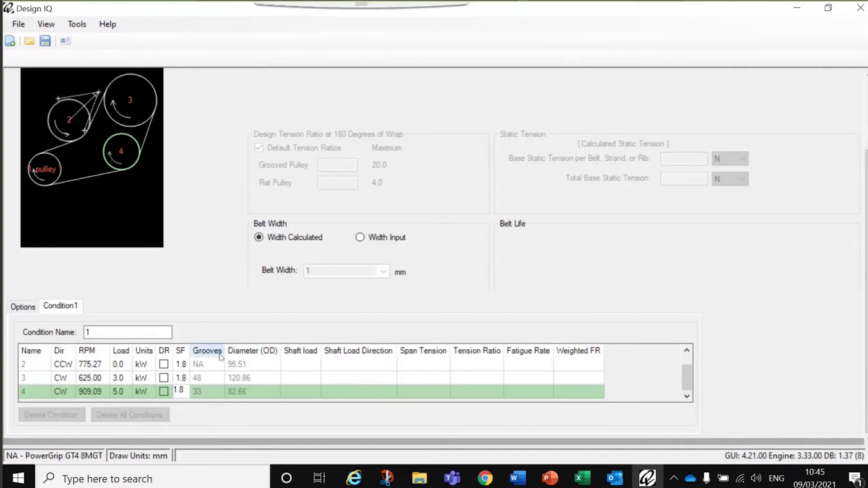
left_click(687, 352)
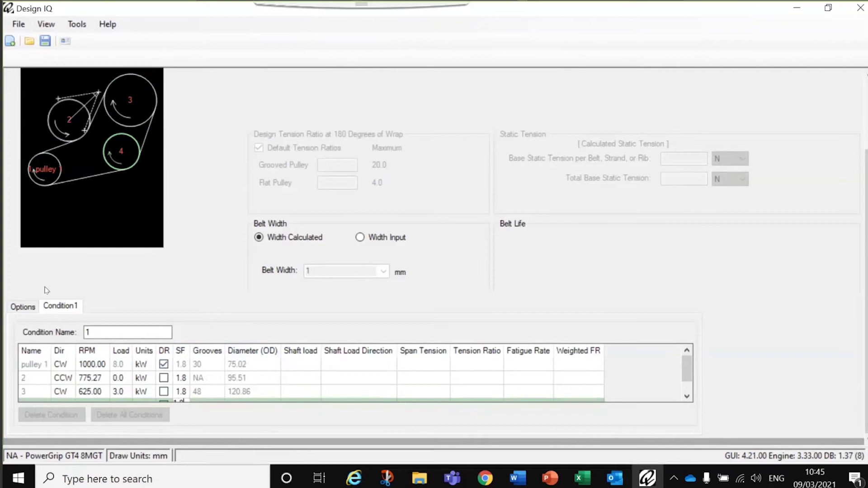
Step: Add a second load condition named Two, accepting that all service factors are set to 1
left_click(23, 307)
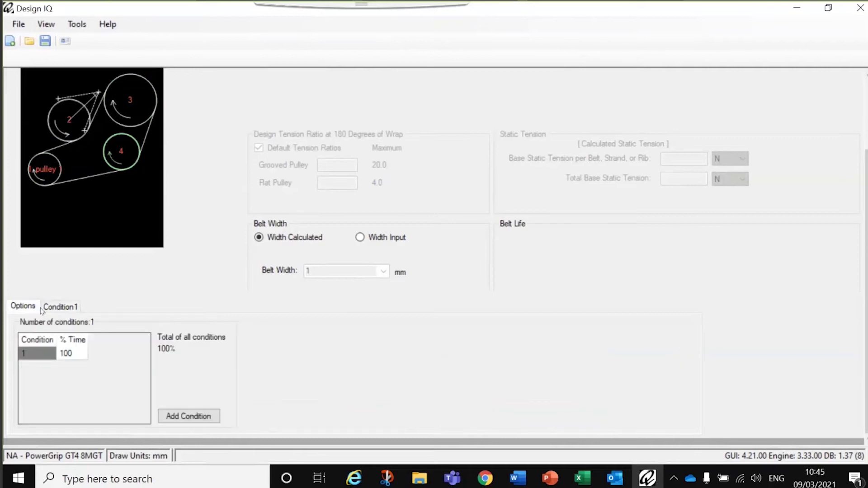
left_click(186, 416)
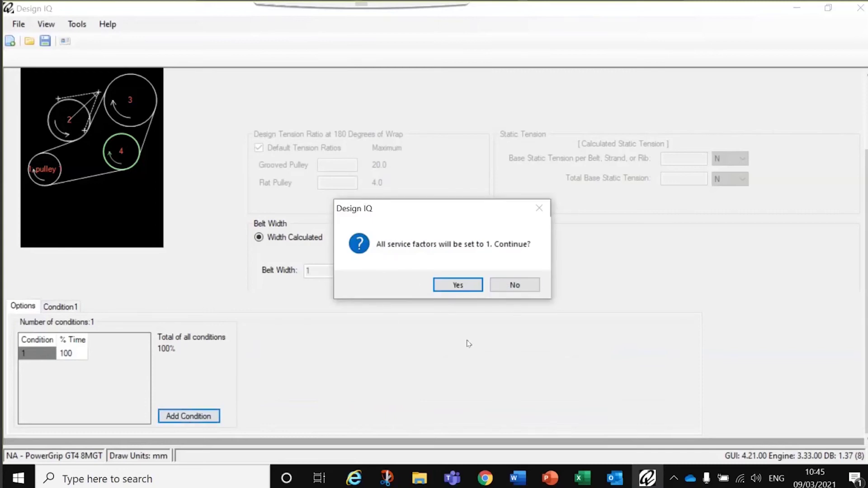
left_click(458, 285)
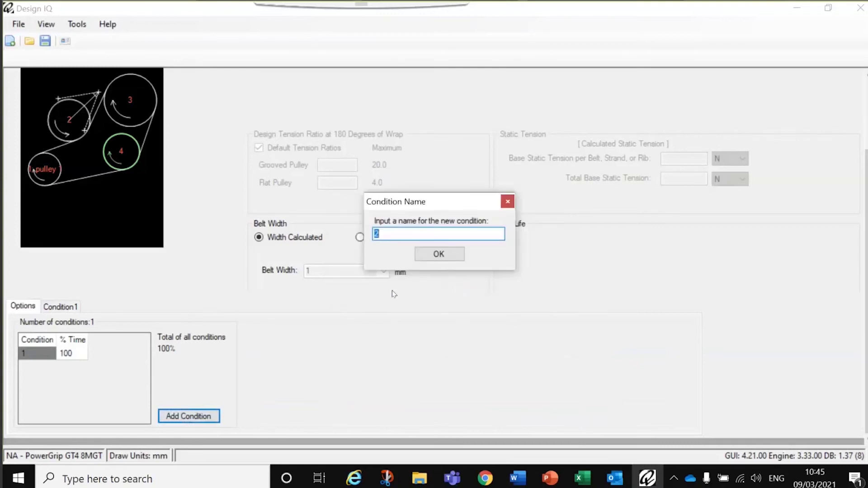
type("Two")
left_click(439, 254)
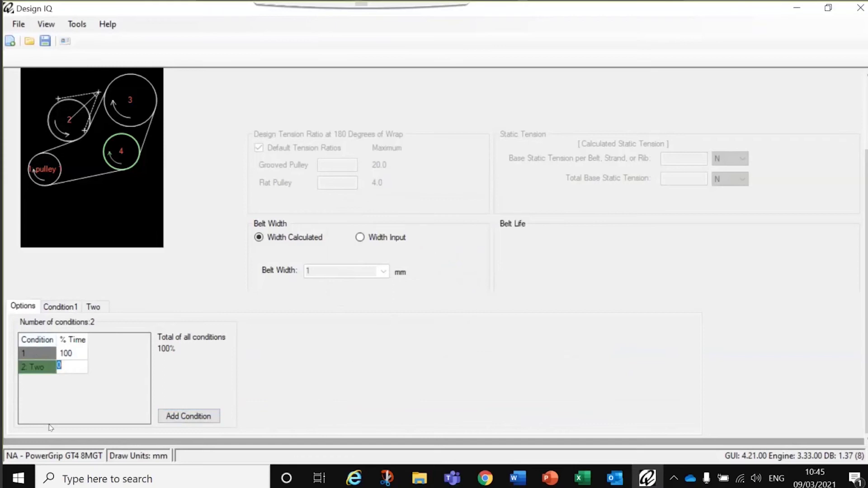
Step: Set the time share of condition 1 to 90% and of condition Two to 10%
left_click(71, 354)
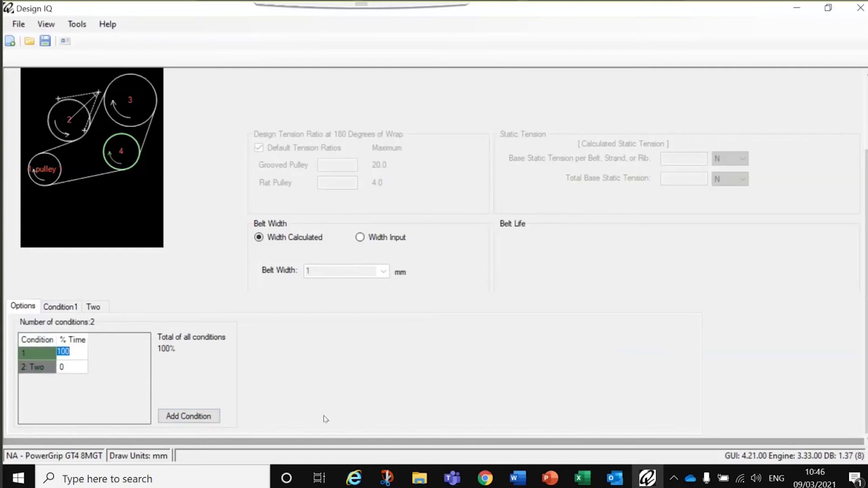
type("90")
key("Return")
type("10")
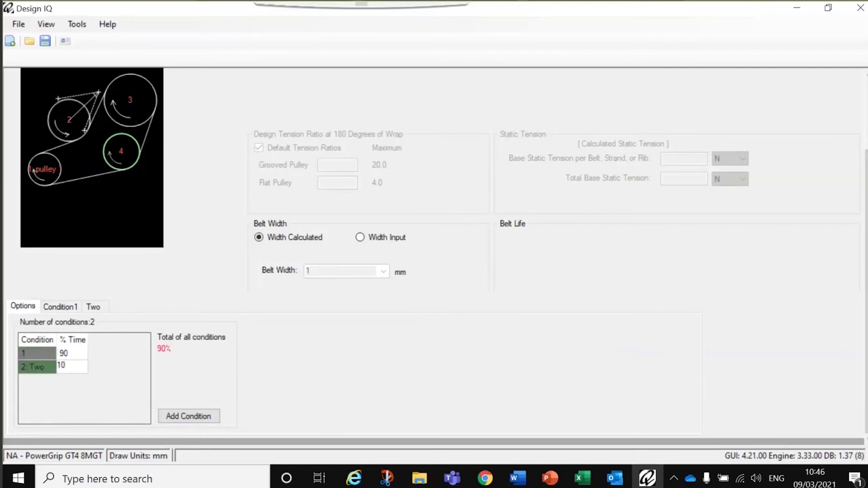
key("Return")
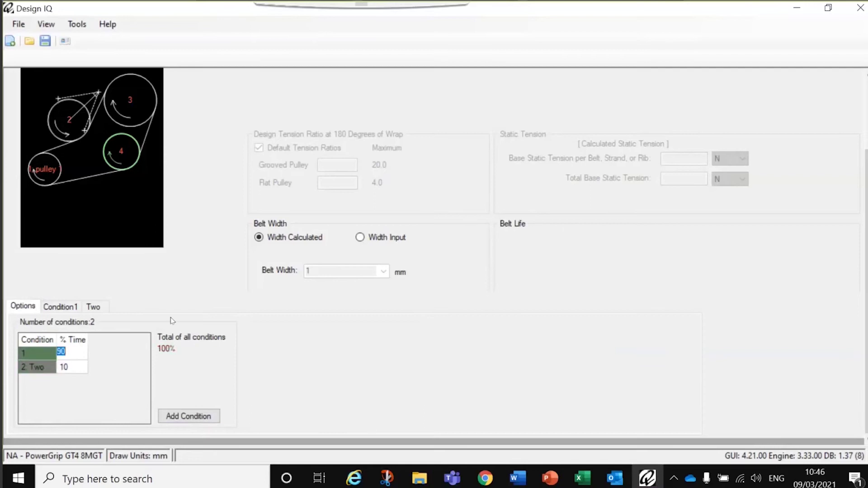
Step: Try a time share of 1% for condition Two and restore it to 10%
left_click(71, 366)
type("1")
key("Tab")
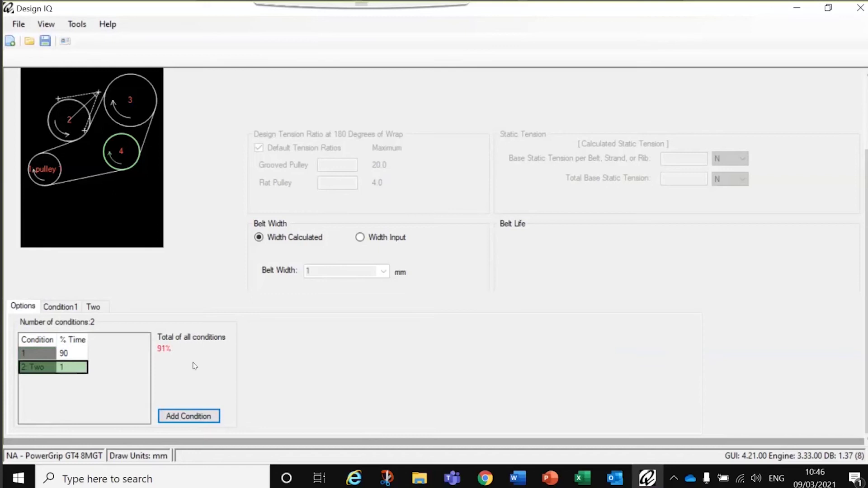
left_click(69, 366)
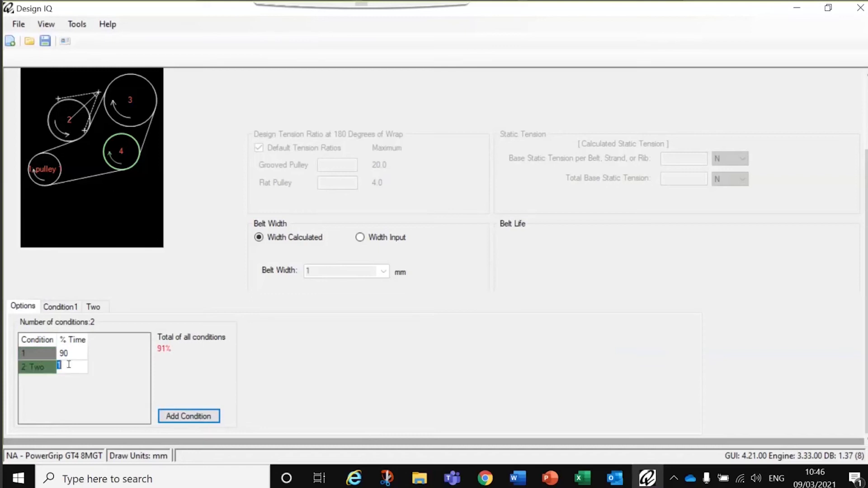
type("10")
key("Return")
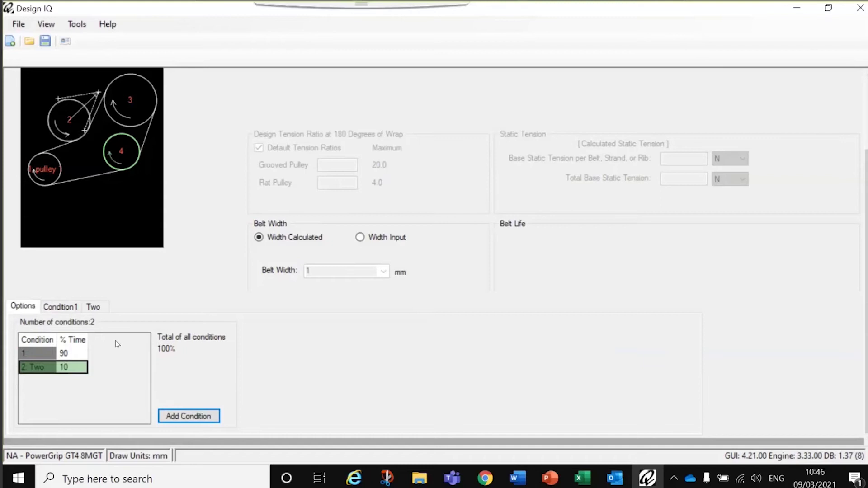
Step: Check condition 1, and set the speed of driver pulley 1 to 2000 RPM in condition Two
left_click(61, 309)
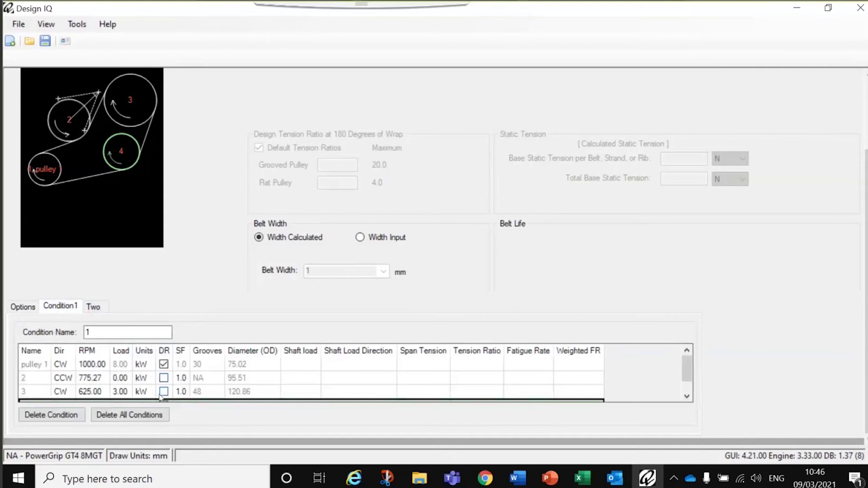
left_click(94, 307)
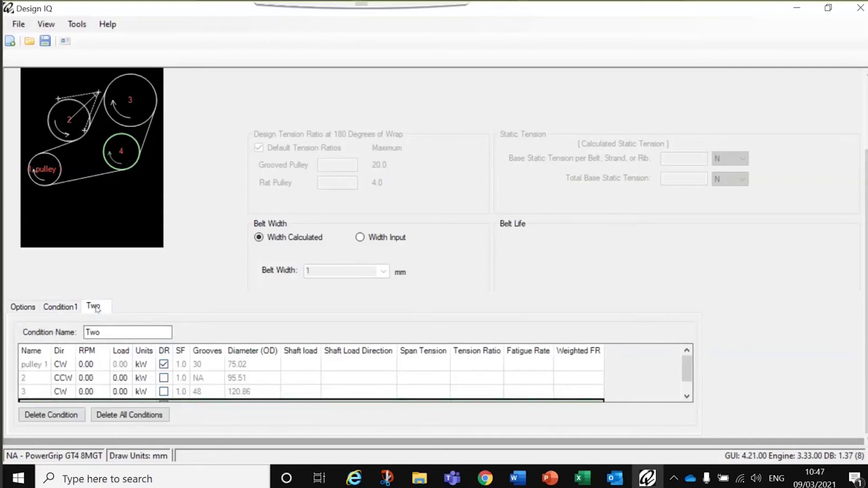
left_click(90, 365)
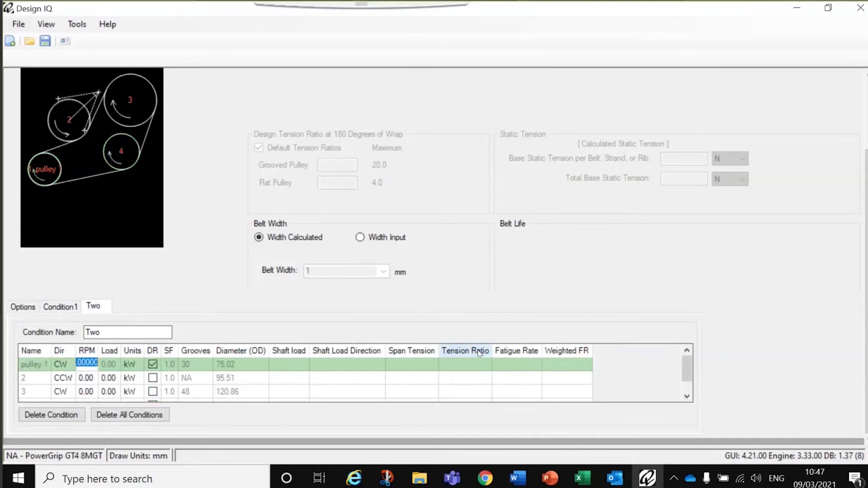
type("2000")
key("Return")
key("Return")
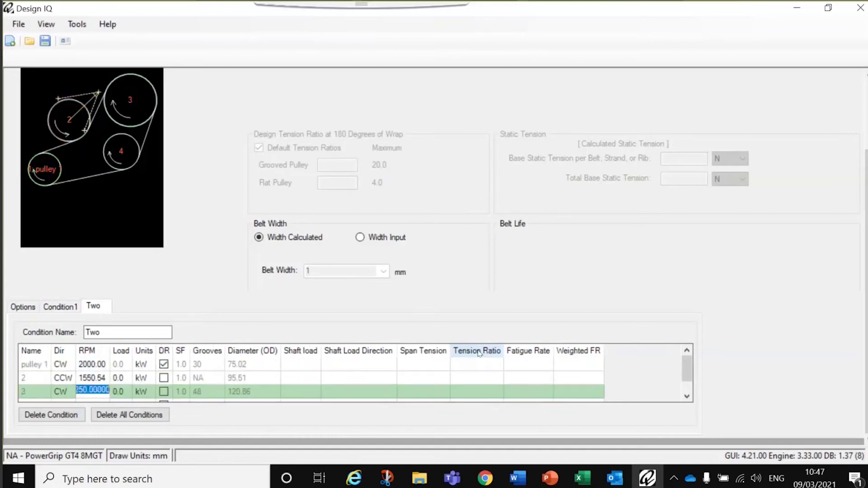
Step: Enter a load of 5 kW for pulley 3 in condition Two
key("Tab")
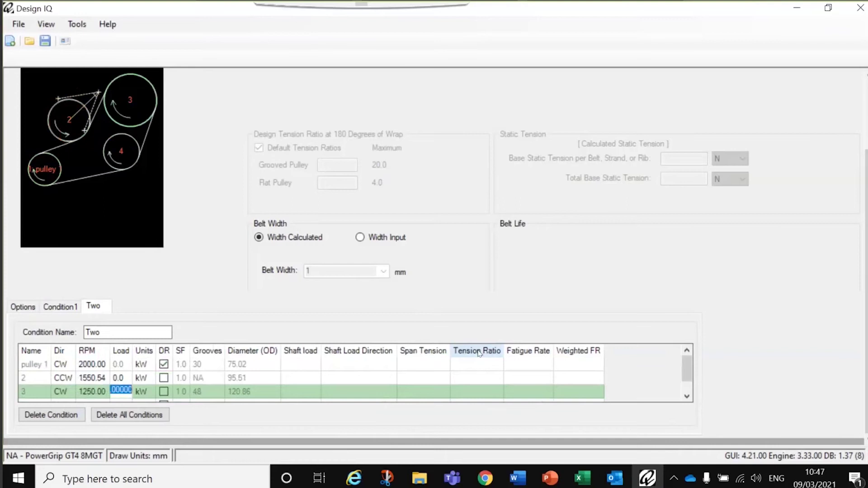
type("5")
key("Tab")
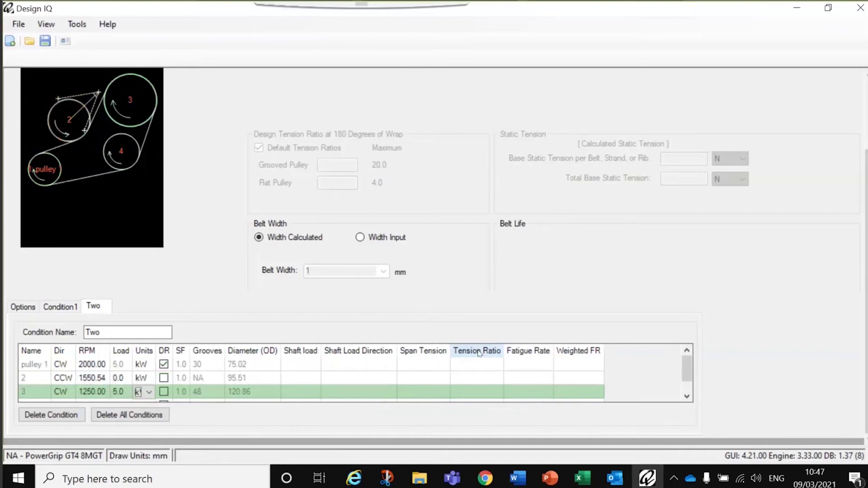
key("Return")
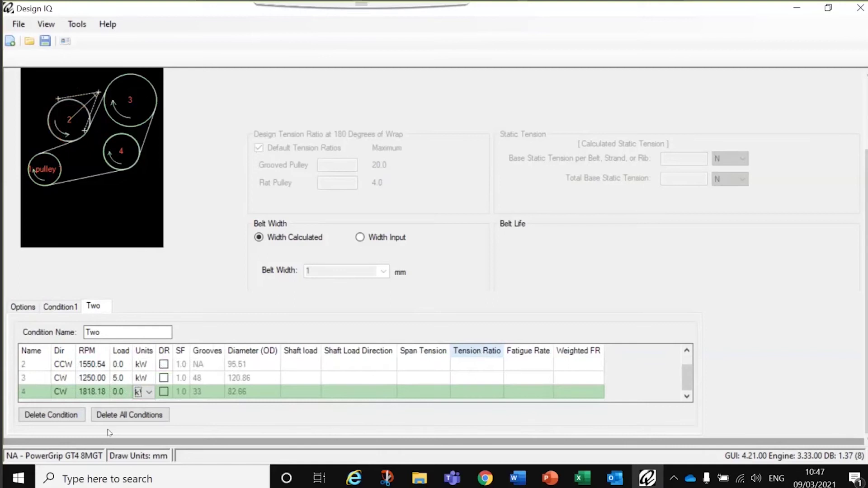
Step: Enter a load of 10 kW for pulley 4 in condition Two
left_click(120, 391)
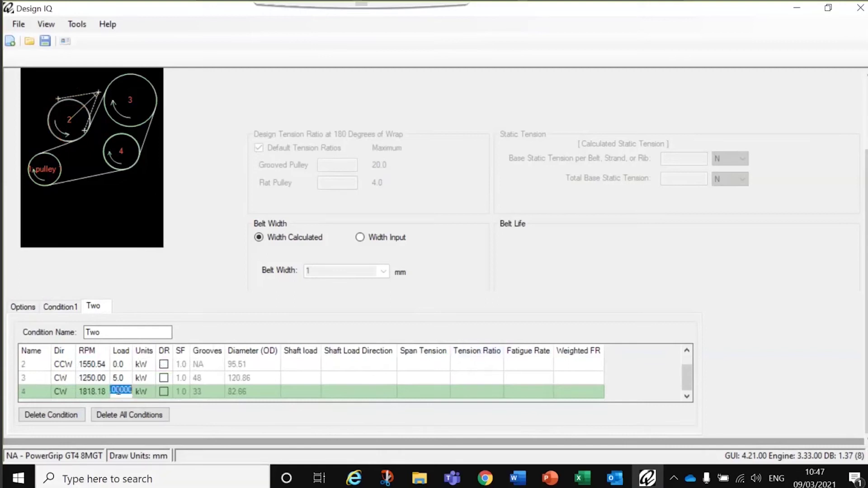
type("10")
key("Tab")
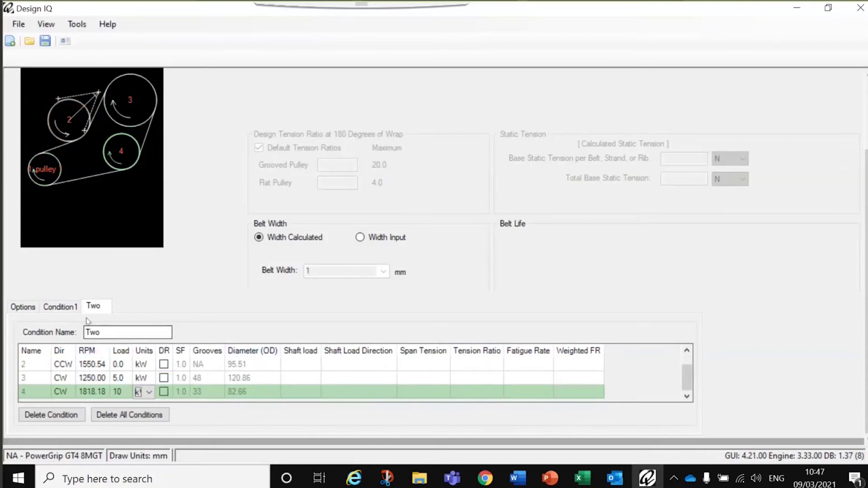
Step: Return to condition 1 and calculate the drive, ignoring the wrap warning for pulley 4
left_click(65, 307)
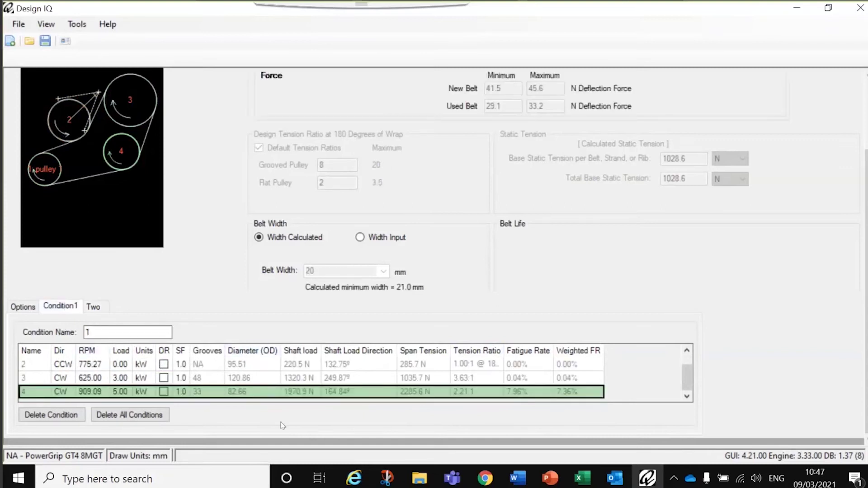
left_click(686, 350)
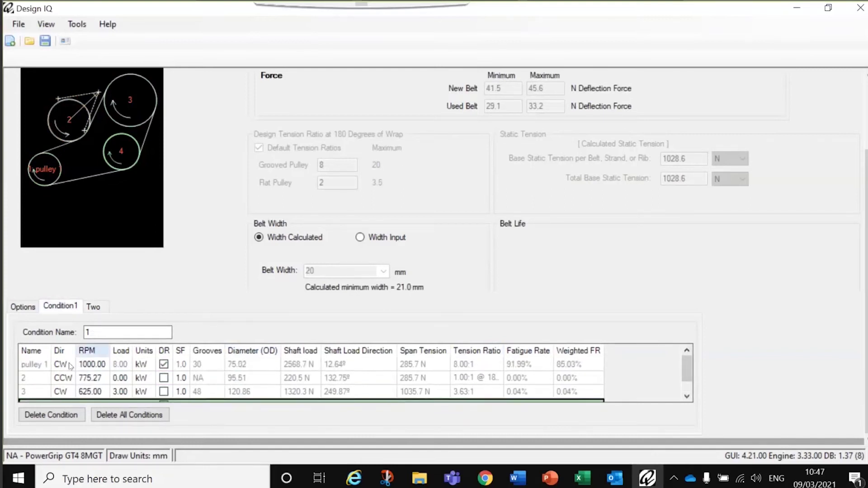
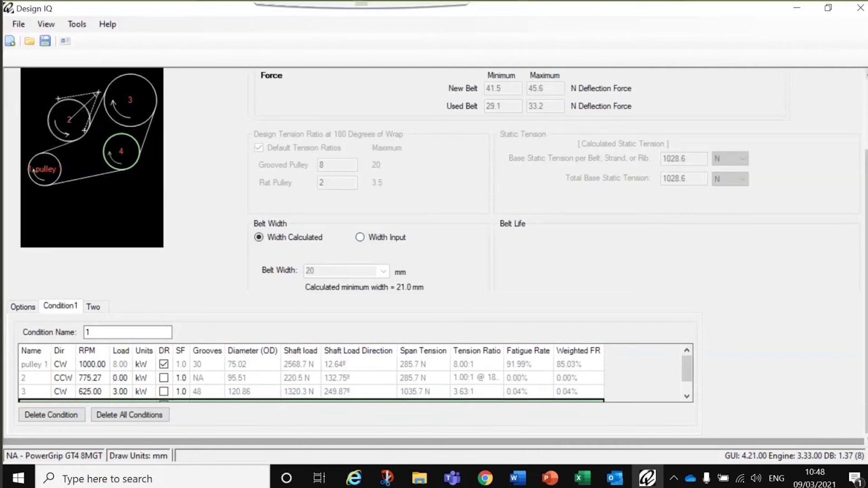
scroll(828, 90, "up", 2)
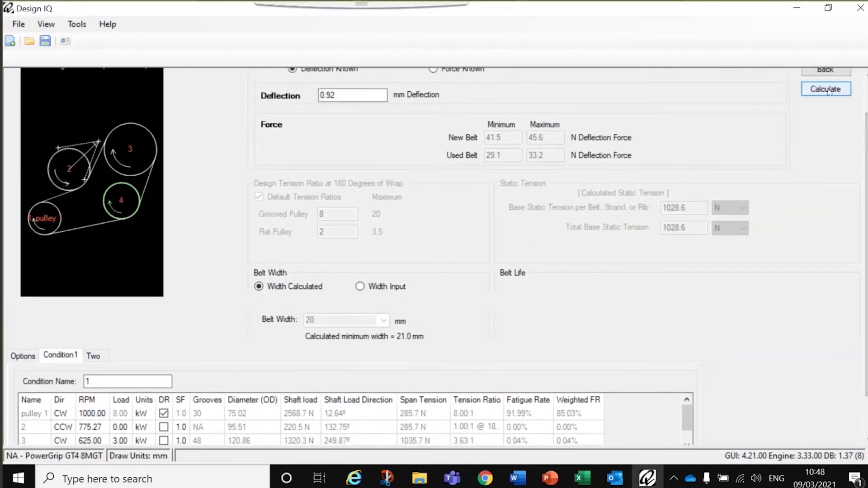
scroll(829, 93, "up", 1)
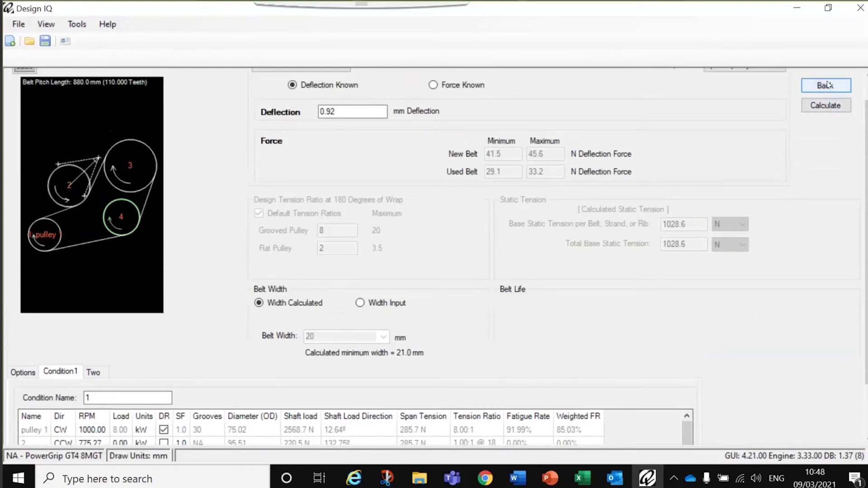
left_click(825, 107)
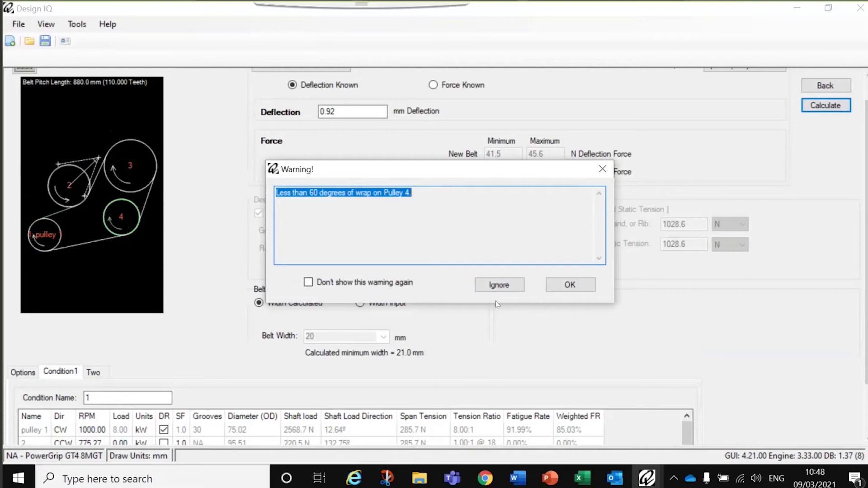
left_click(497, 285)
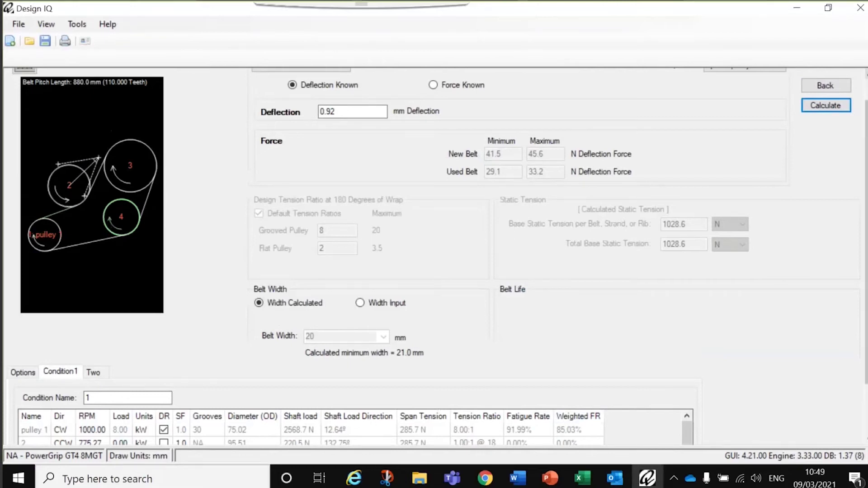
Step: Choose Span4: 4 - pulley 1 as the span for the Force/Deflection tension method
scroll(336, 69, "up", 1)
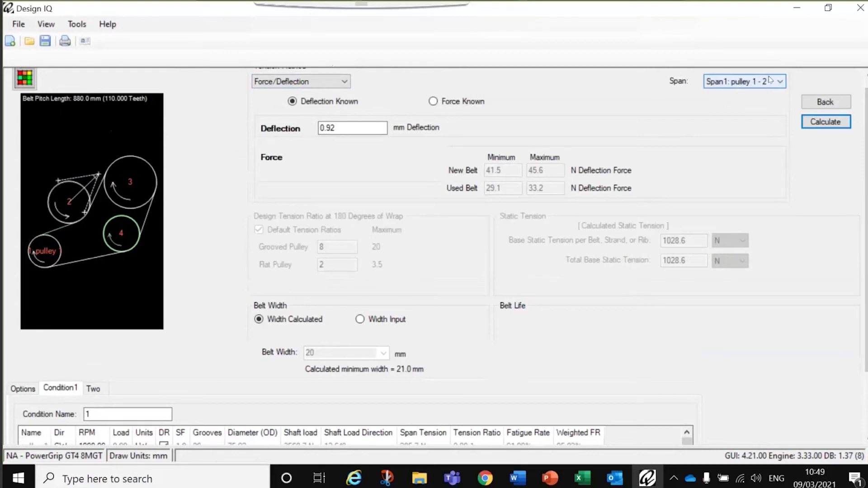
left_click(46, 234)
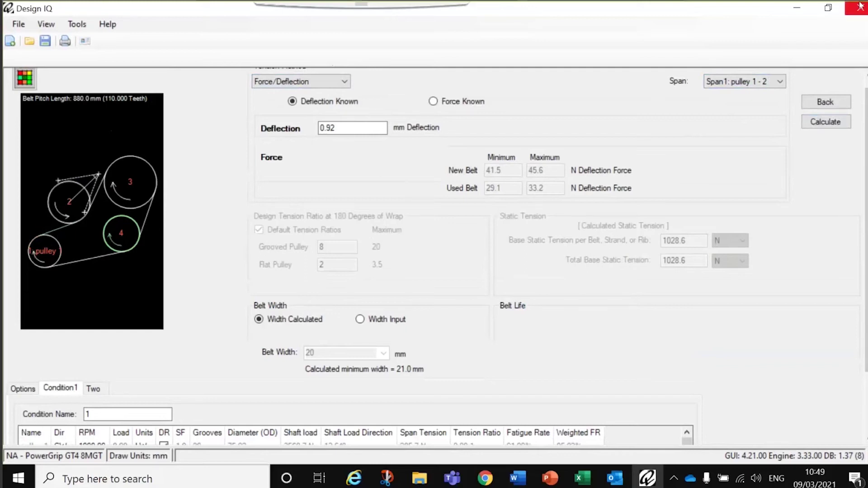
left_click(782, 82)
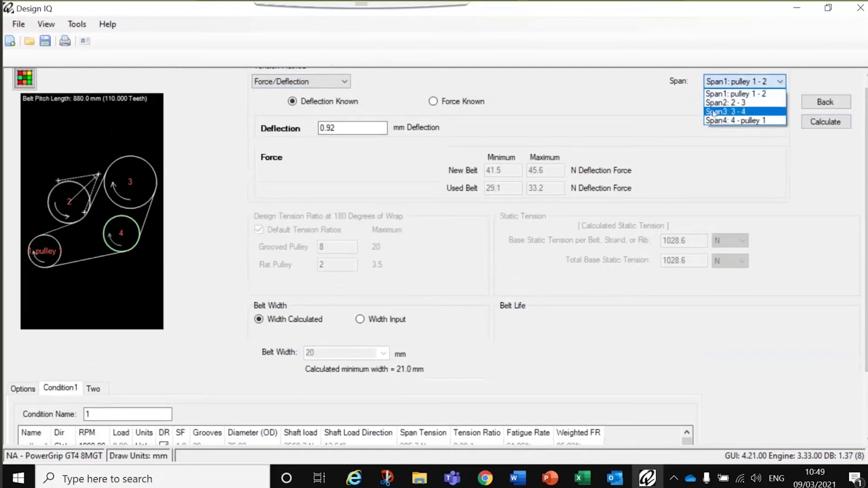
left_click(723, 121)
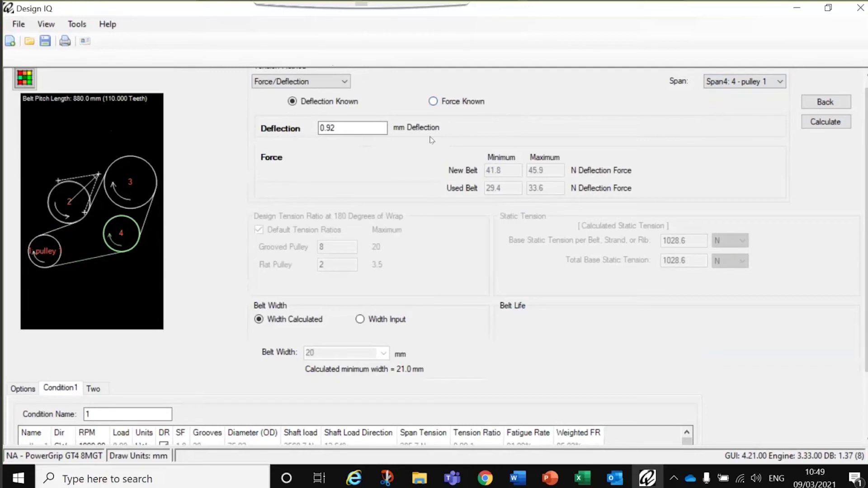
Step: Recalculate the deflection force for span 4 with a known deflection of 2 mm and with 3 mm
double_click(336, 127)
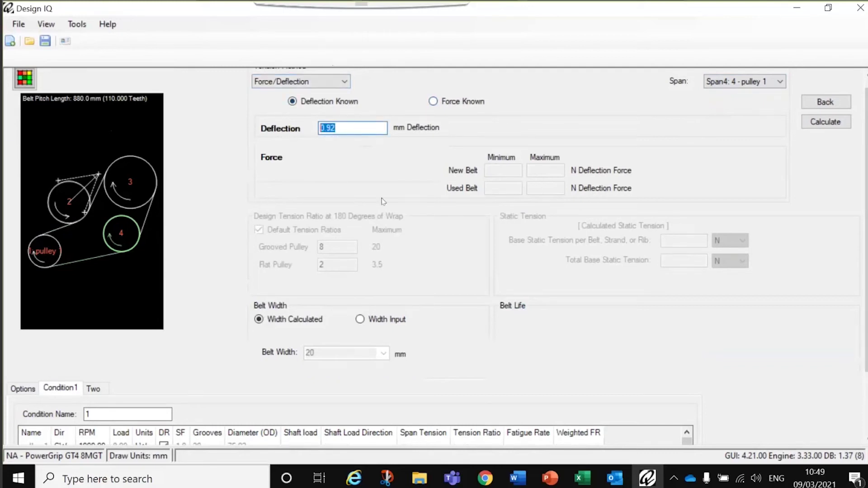
type("2")
key("Return")
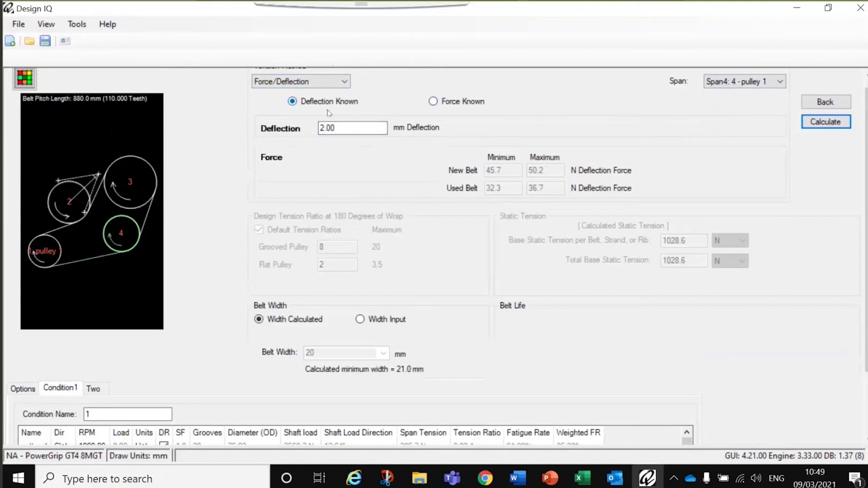
left_click(328, 128)
double_click(329, 127)
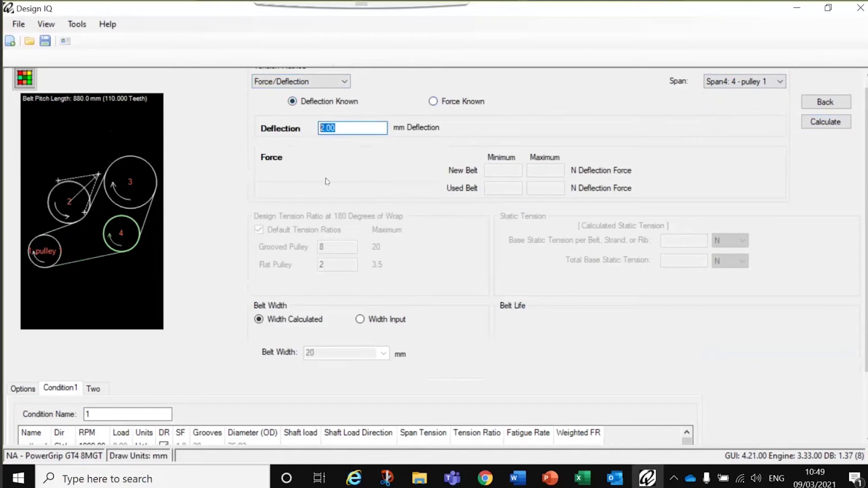
type("3")
key("Return")
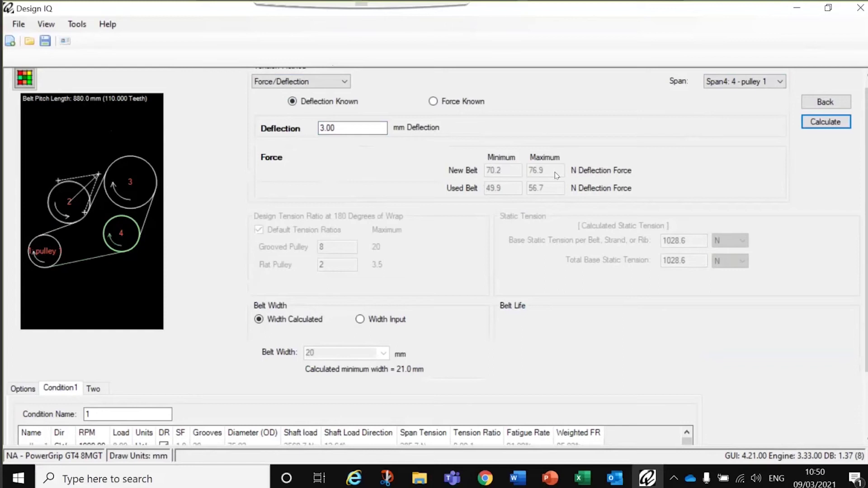
Step: Change the tension method to Tensioner Force/Torque for pulley 2 and calculate, ignoring the wrap warning
left_click(345, 82)
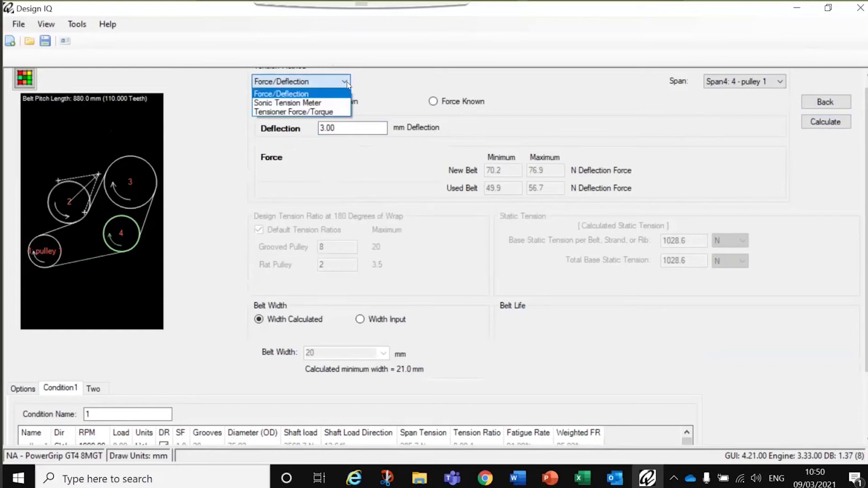
left_click(288, 112)
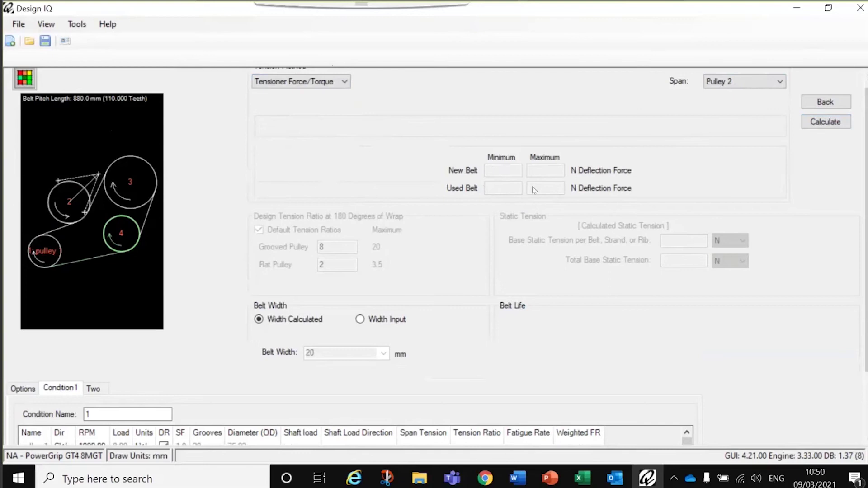
left_click(827, 125)
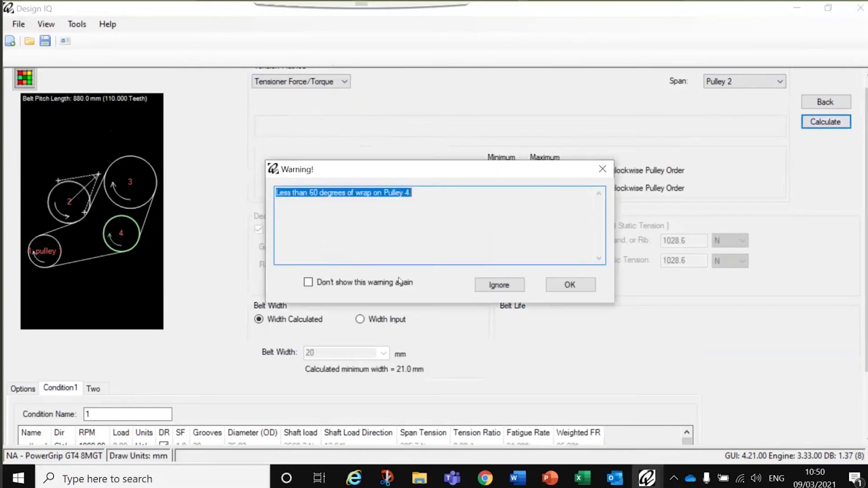
left_click(499, 285)
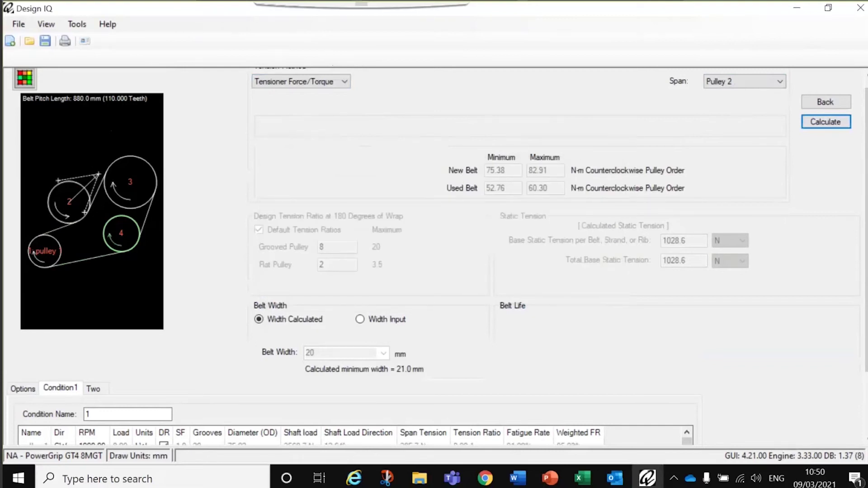
left_click(60, 198)
Step: Switch the tension method to Sonic Tension Meter for Span4: 4 - pulley 1 and recalculate, ignoring the wrap warning
left_click(345, 82)
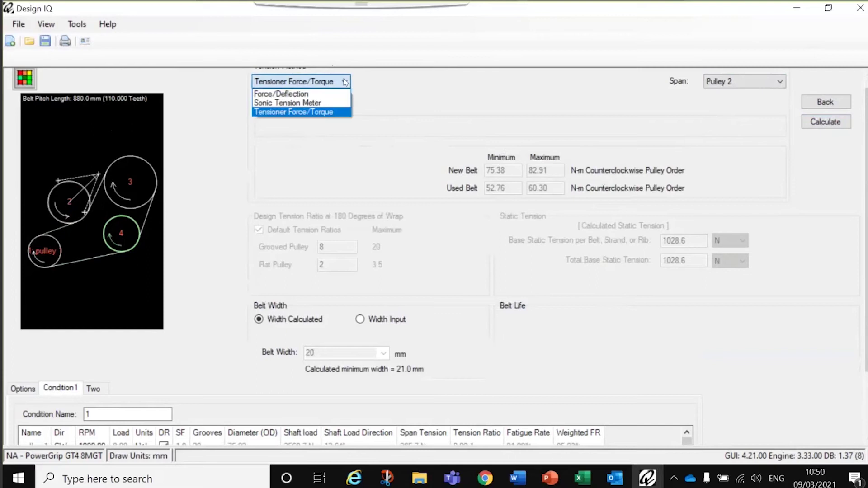
left_click(300, 104)
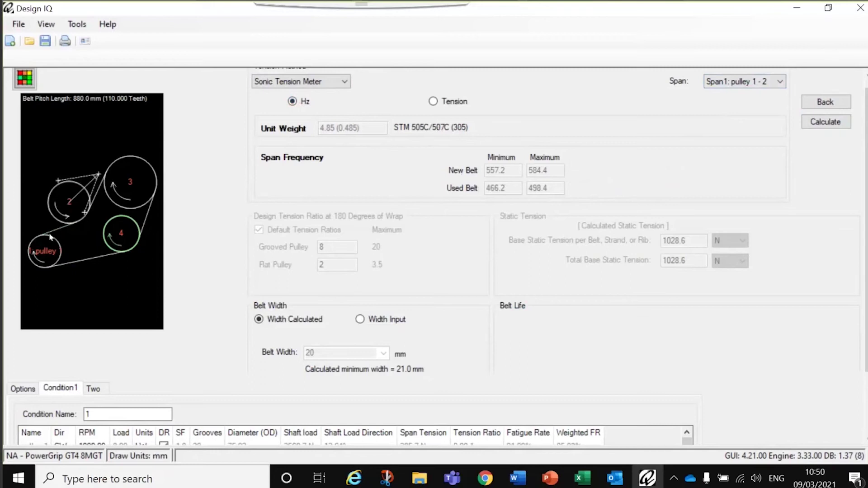
left_click(781, 81)
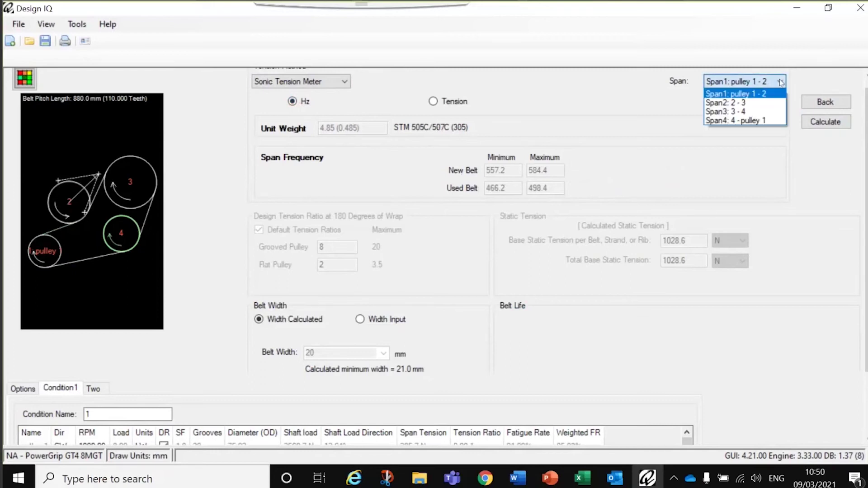
left_click(750, 121)
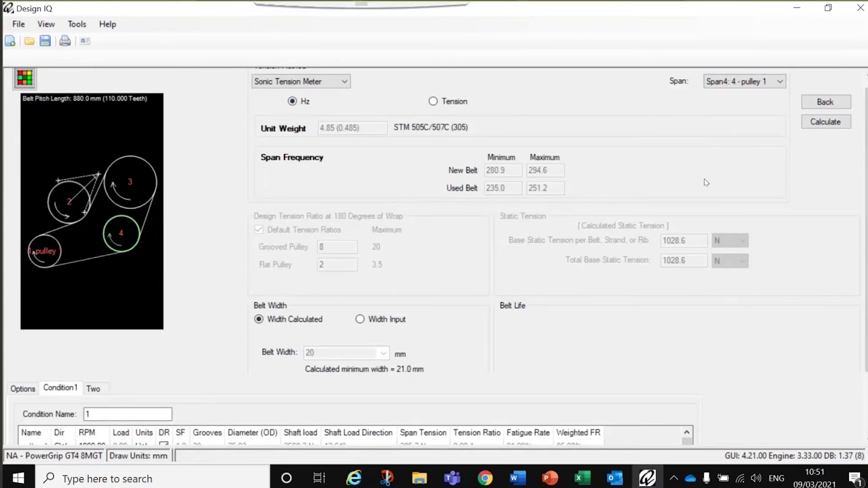
left_click(822, 125)
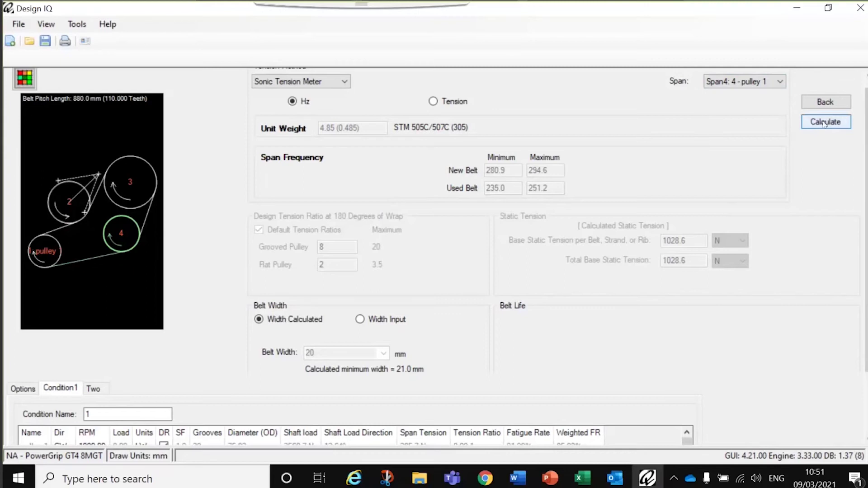
left_click(492, 286)
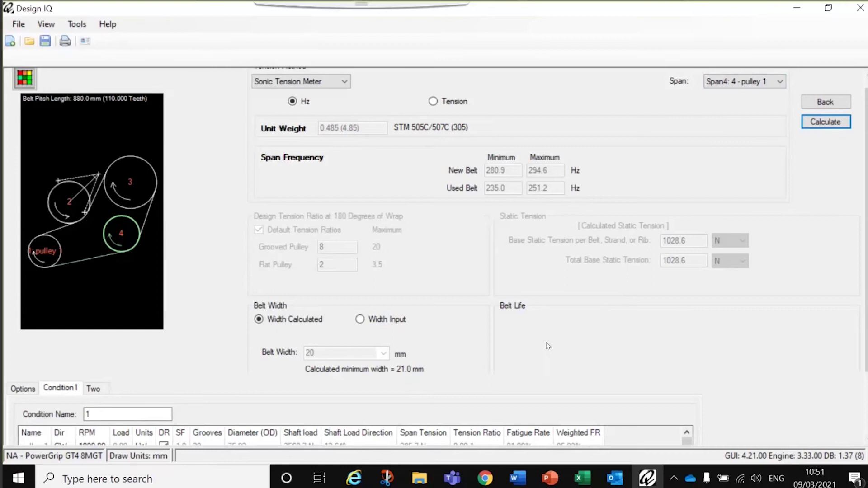
Step: Change the belt width to Width Input with 30 mm, ignore the wrap warning, and check the condition 1 results
left_click(361, 320)
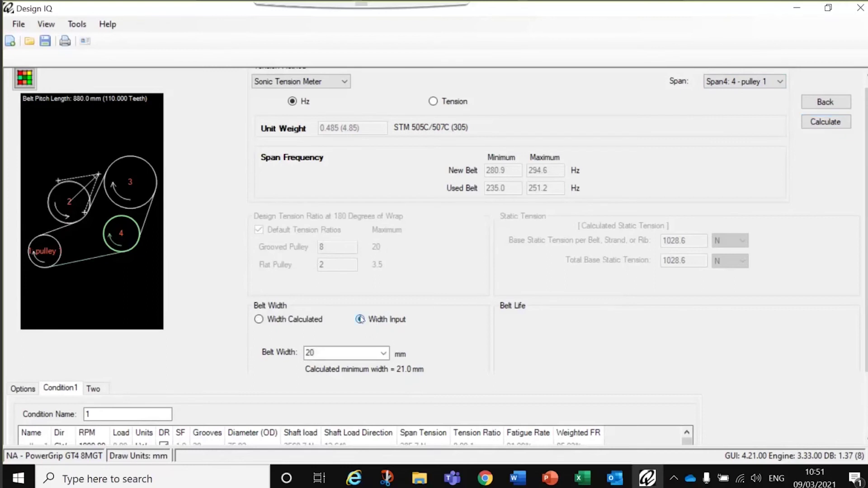
left_click(383, 354)
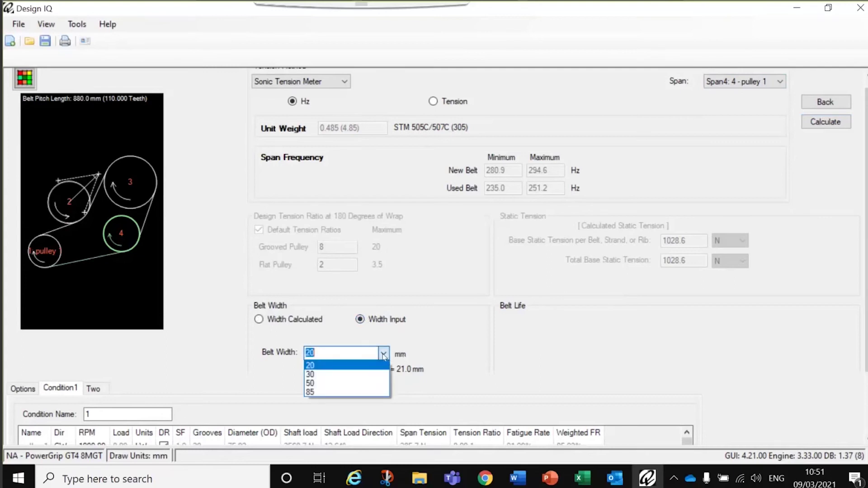
left_click(317, 375)
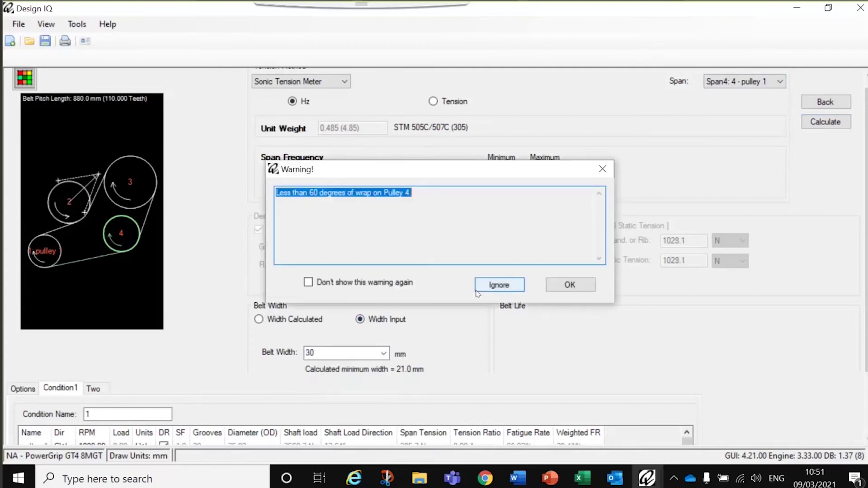
left_click(492, 286)
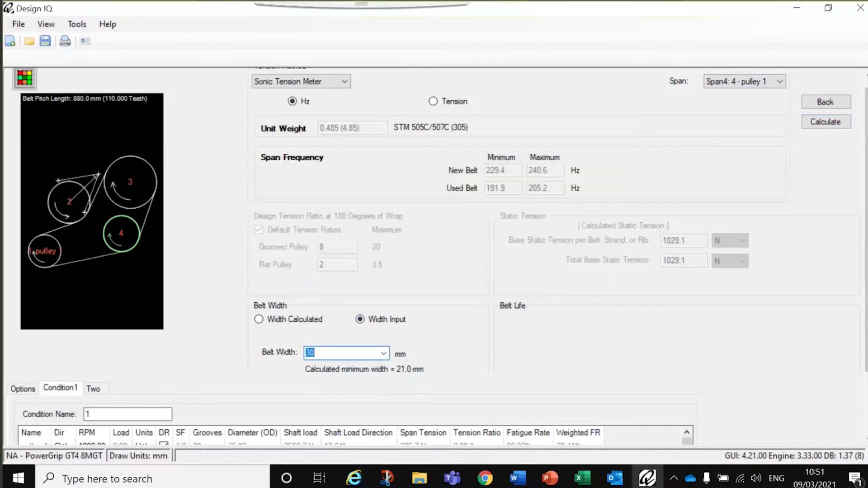
scroll(849, 412, "down", 2)
scroll(849, 412, "down", 1)
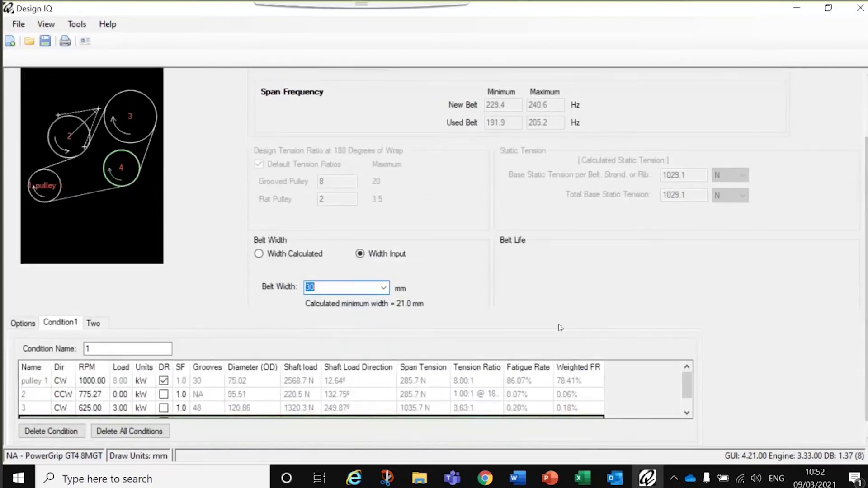
Step: Save the drive design and open the Drive Information form
left_click(45, 42)
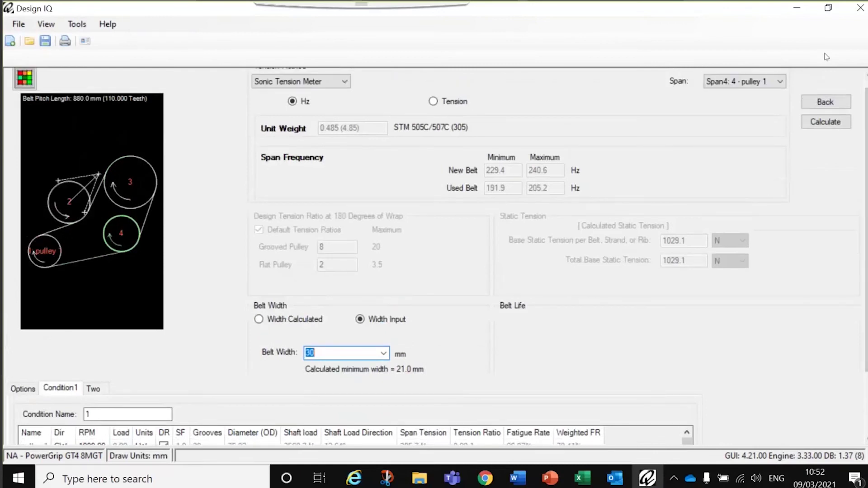
left_click(85, 41)
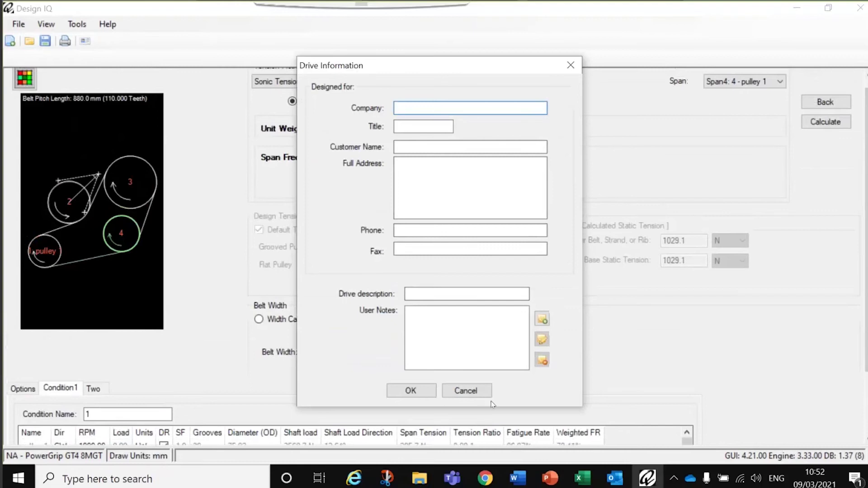
left_click(466, 391)
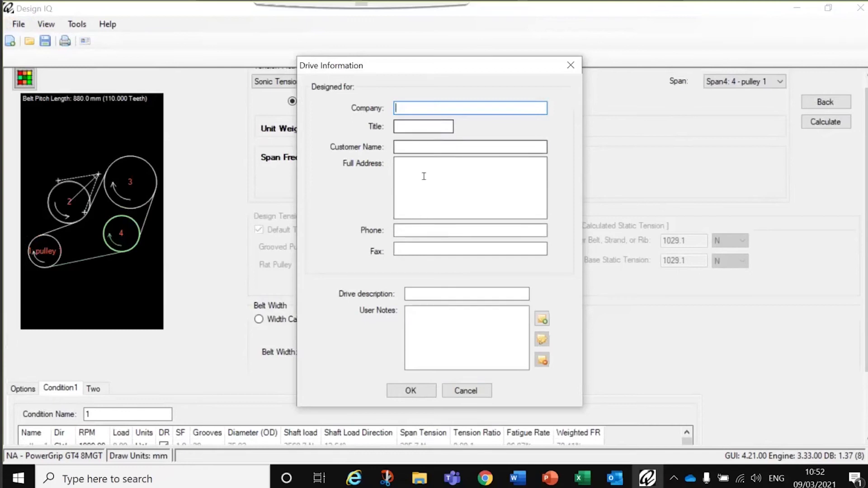
Step: Enter test as the drive description, add the user note "notesrtrtrtrtrt", and accept the drive information
left_click(433, 292)
type("test")
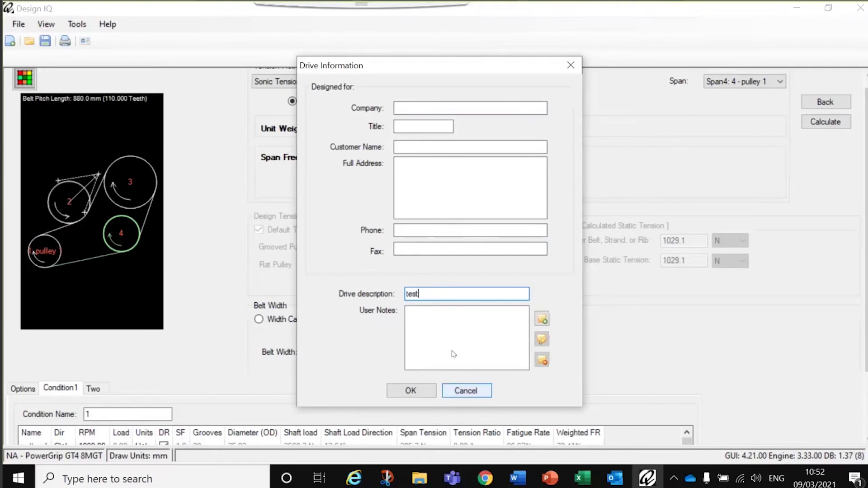
left_click(543, 320)
type("n")
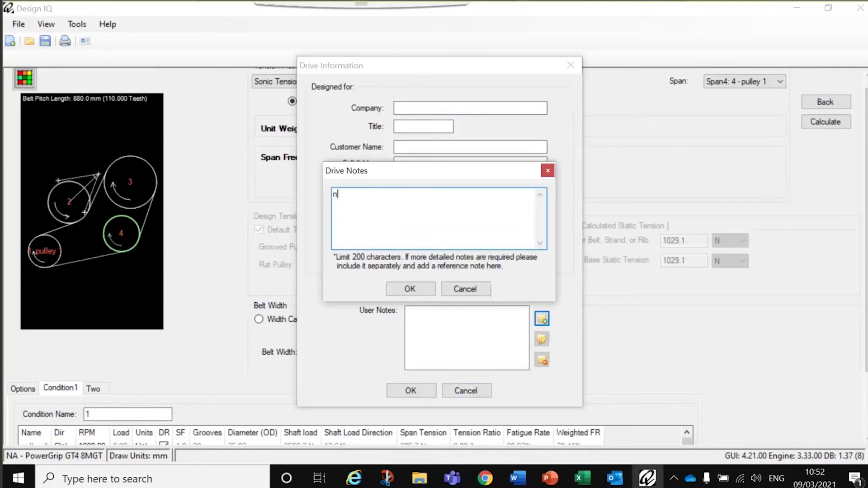
type("otesrtrtrtrtrt")
left_click(410, 292)
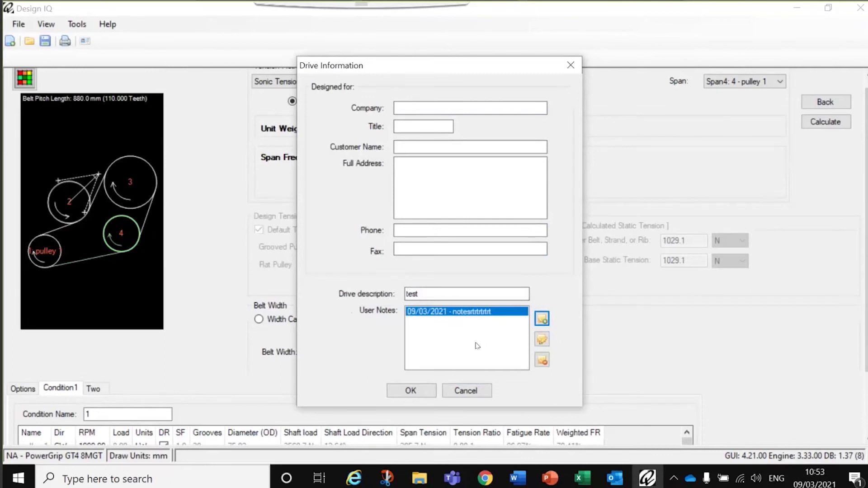
left_click(492, 333)
left_click(410, 391)
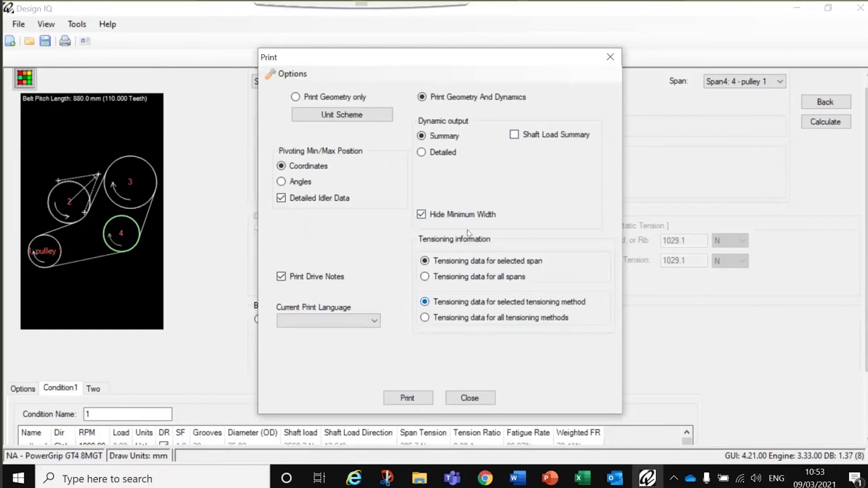
Step: Preview the geometry and dynamics report with Detailed dynamic output in a maximized window at 200% zoom
left_click(422, 153)
left_click(419, 399)
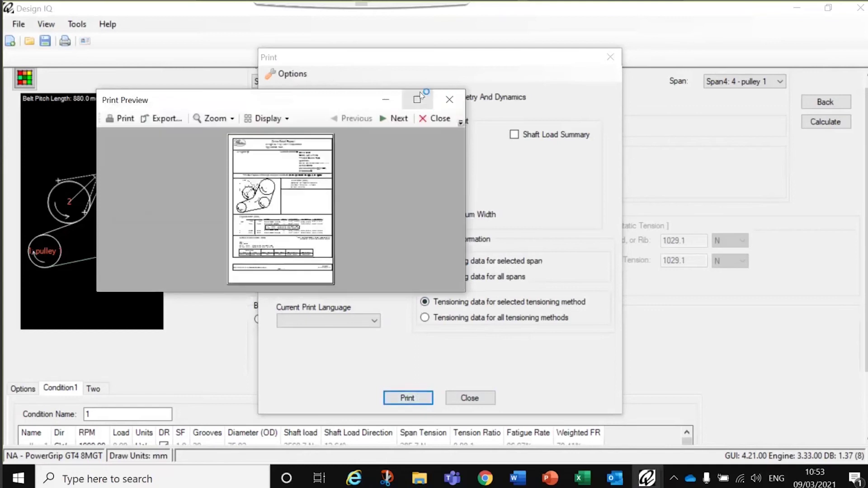
left_click(417, 99)
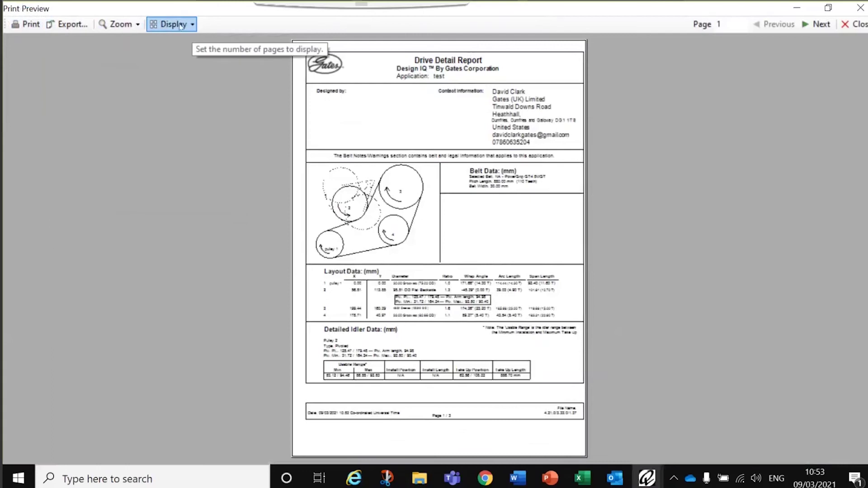
left_click(136, 24)
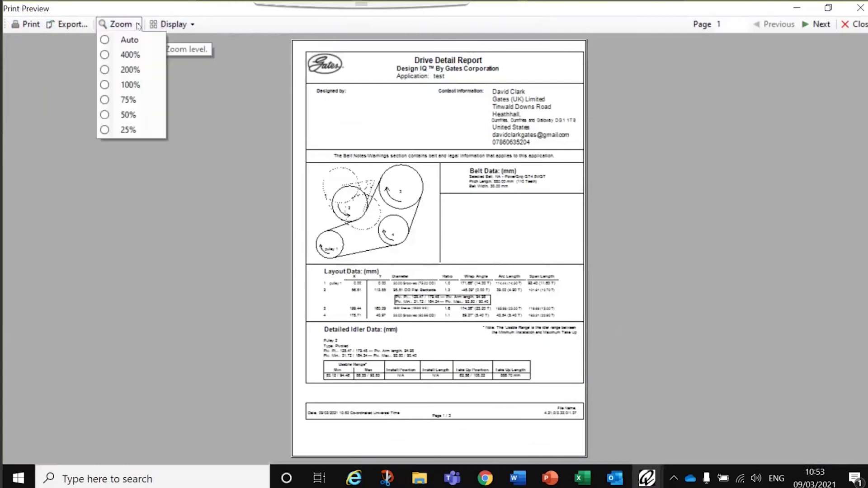
left_click(129, 70)
Step: Examine the pulley layout drawing and the Belt Data section on page 1 of the report
scroll(128, 73, "down", 5)
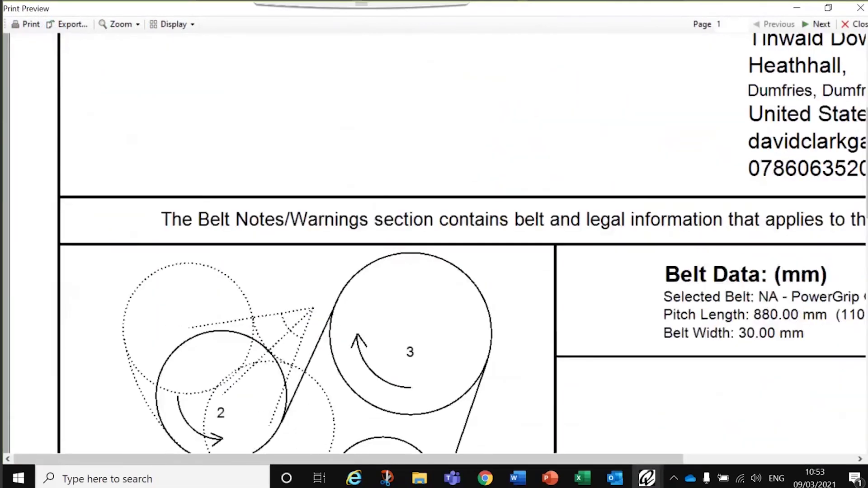
scroll(810, 318, "down", 3)
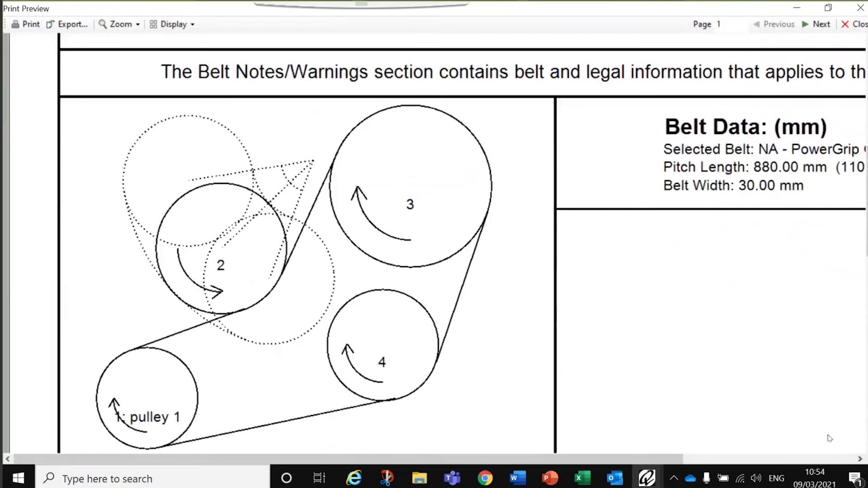
left_click(859, 459)
left_click(860, 460)
left_click(859, 459)
left_click(860, 460)
left_click(860, 459)
left_click(860, 460)
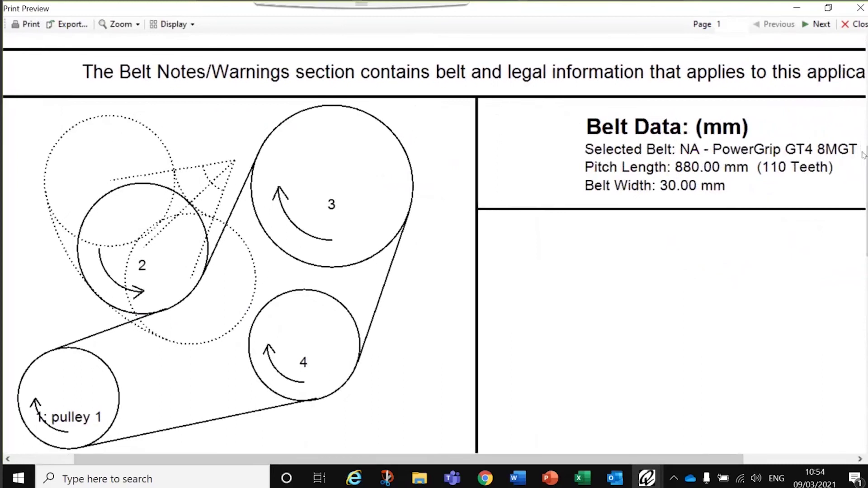
Step: Review the Layout Data and Detailed Idler Data tables on page 1 of the report
scroll(658, 202, "down", 6)
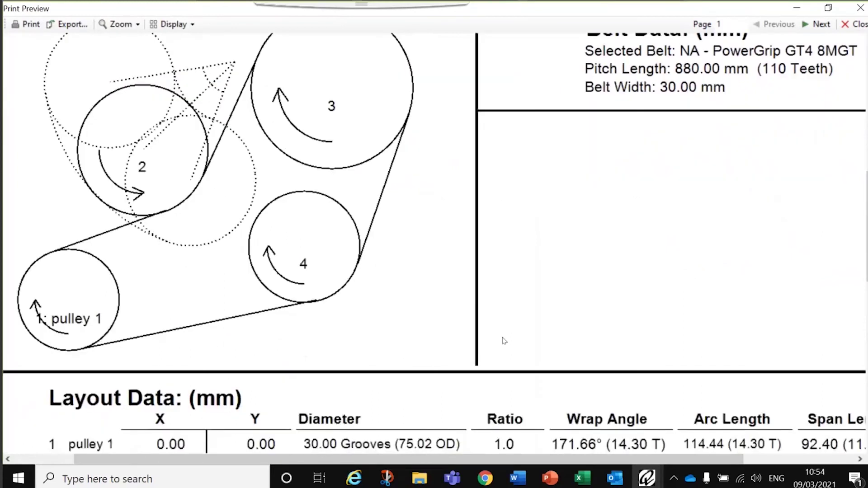
scroll(149, 289, "up", 1)
scroll(167, 311, "down", 1)
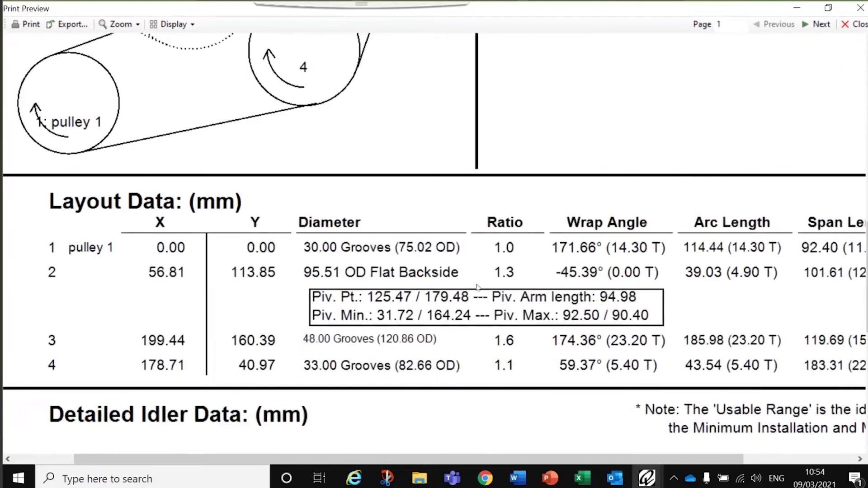
scroll(477, 286, "down", 3)
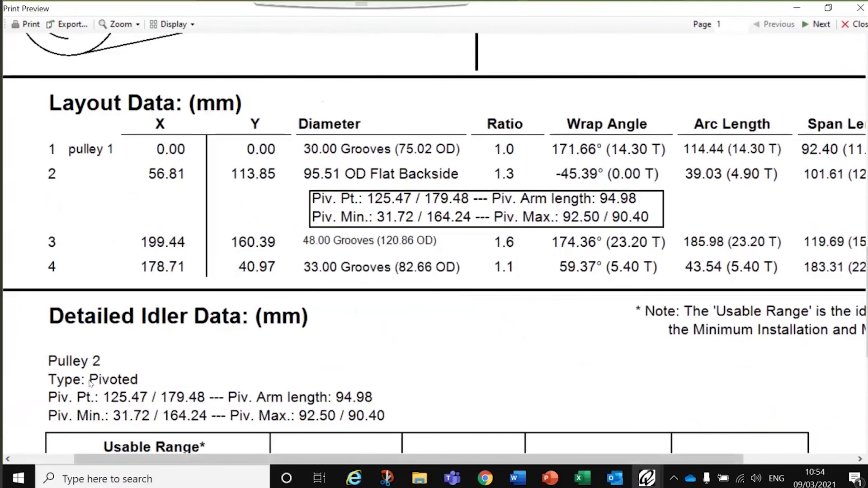
scroll(89, 383, "down", 3)
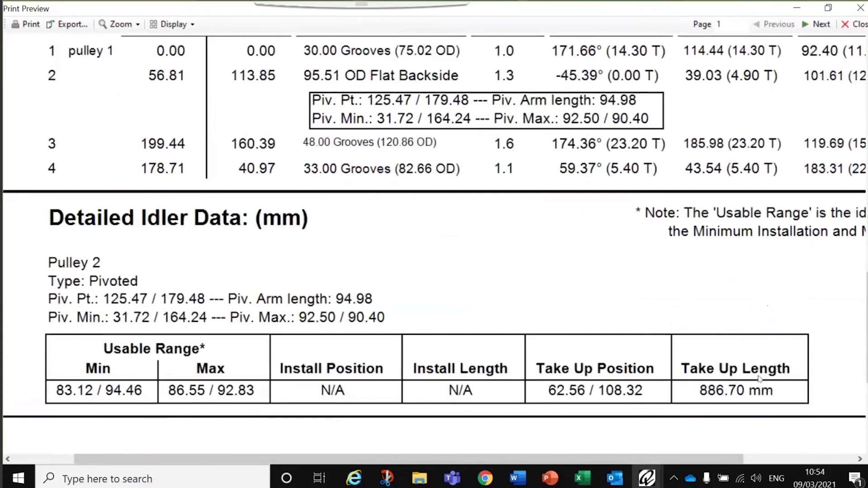
scroll(453, 319, "down", 1)
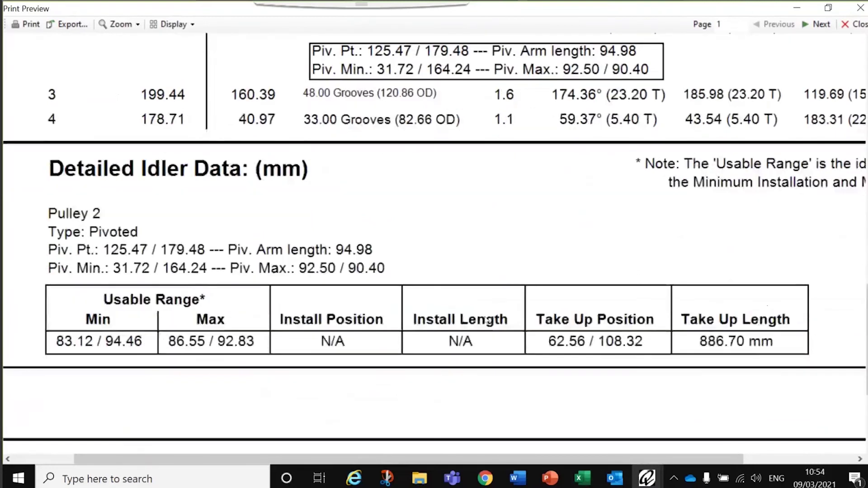
scroll(497, 316, "down", 1)
scroll(500, 312, "down", 2)
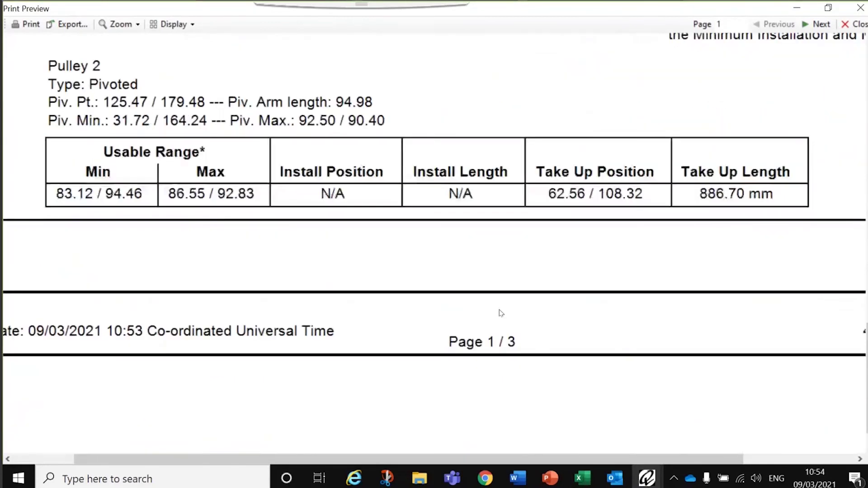
scroll(787, 167, "down", 1)
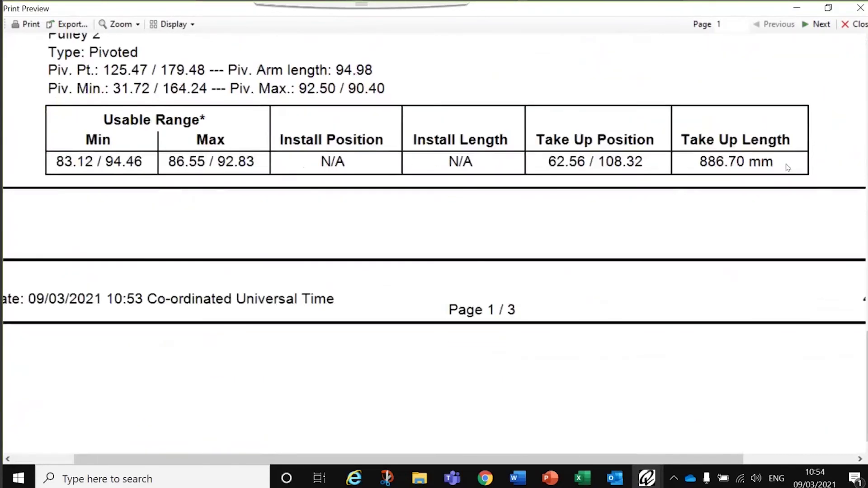
scroll(788, 167, "up", 5)
scroll(773, 245, "up", 15)
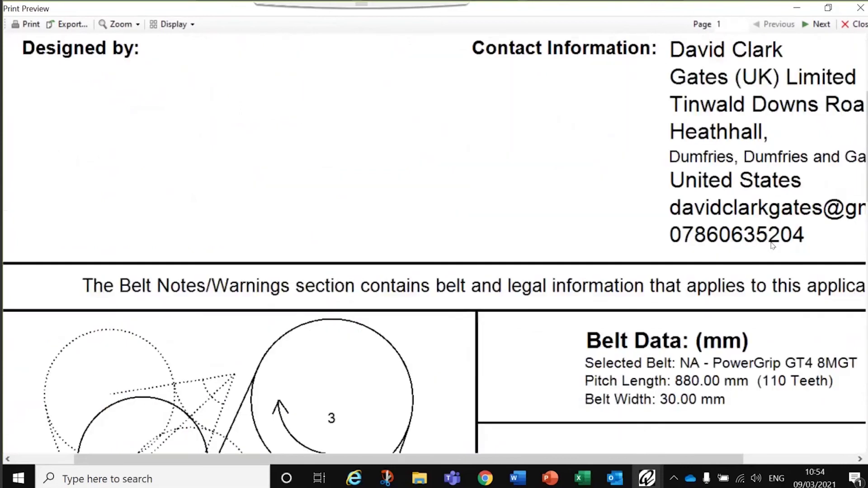
Step: Review the Dynamic Data, Tensioning Information and Belt Notes/Warnings on page 2 of the report at 100% zoom
left_click(136, 24)
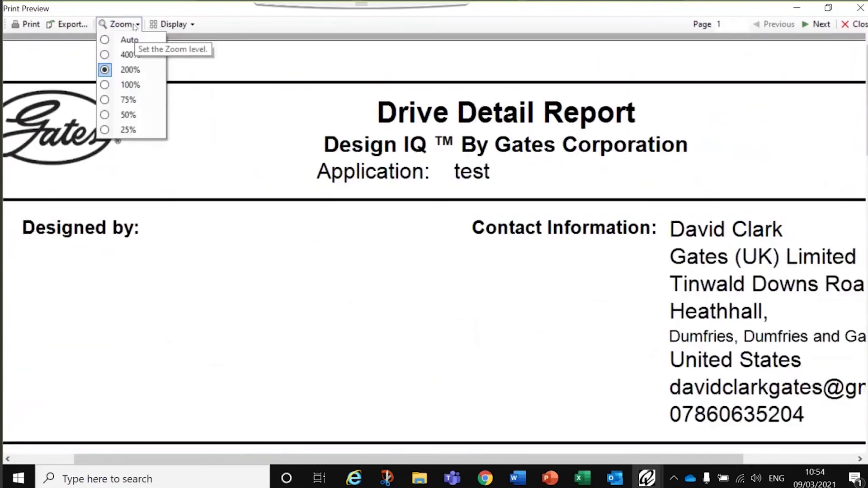
left_click(134, 85)
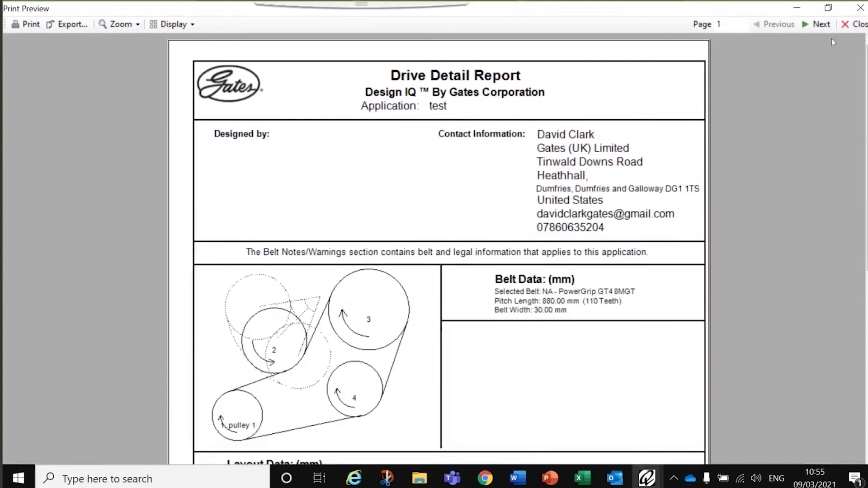
left_click(822, 25)
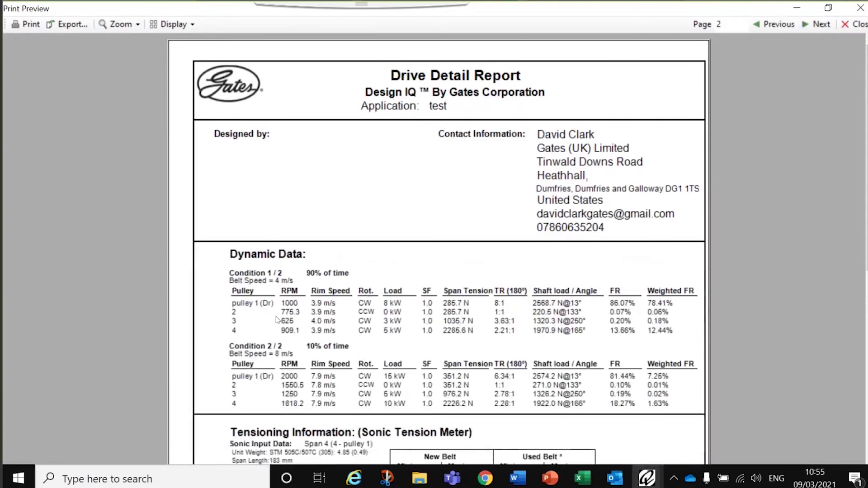
scroll(285, 312, "down", 2)
scroll(304, 294, "down", 1)
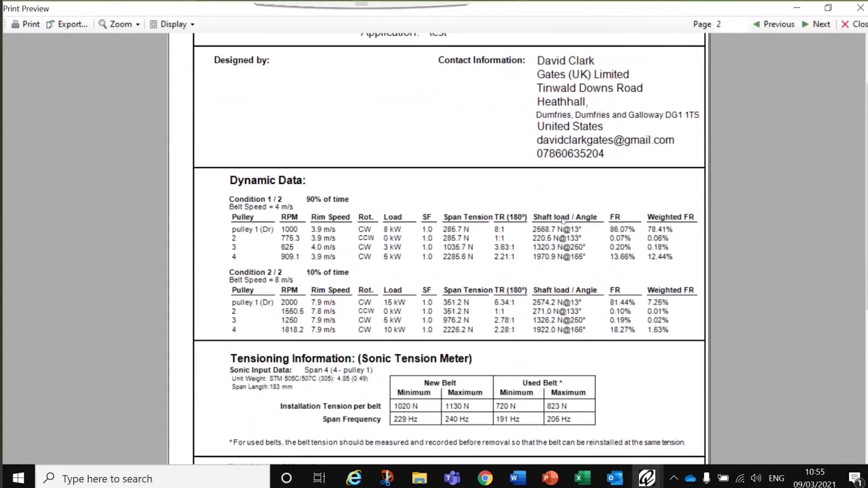
scroll(563, 219, "down", 1)
scroll(567, 222, "down", 3)
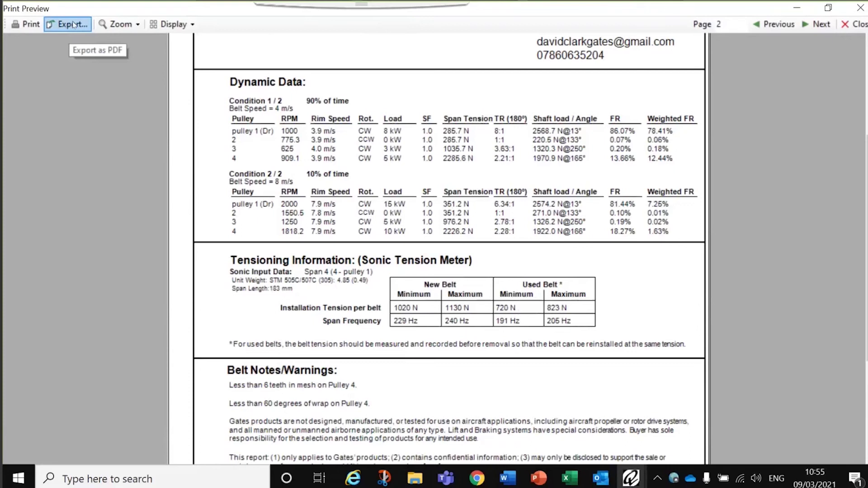
Step: Check the User Notes/Warnings on page 3 of the report and close the preview
left_click(830, 30)
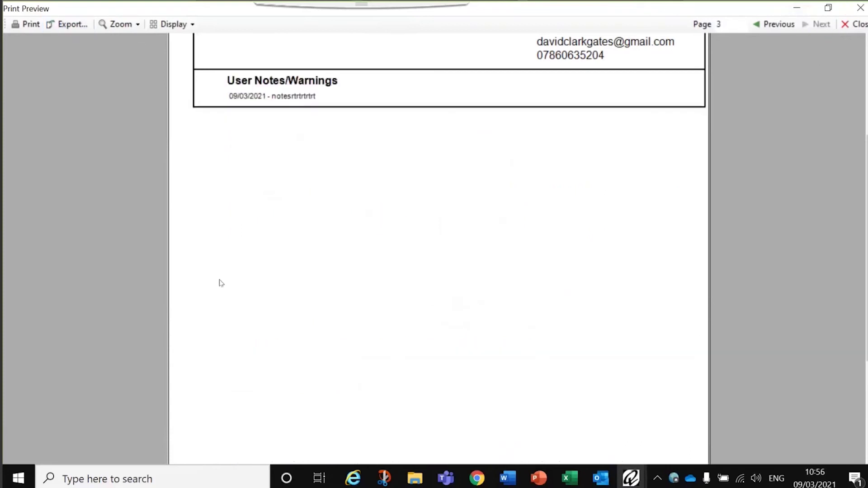
scroll(221, 284, "up", 3)
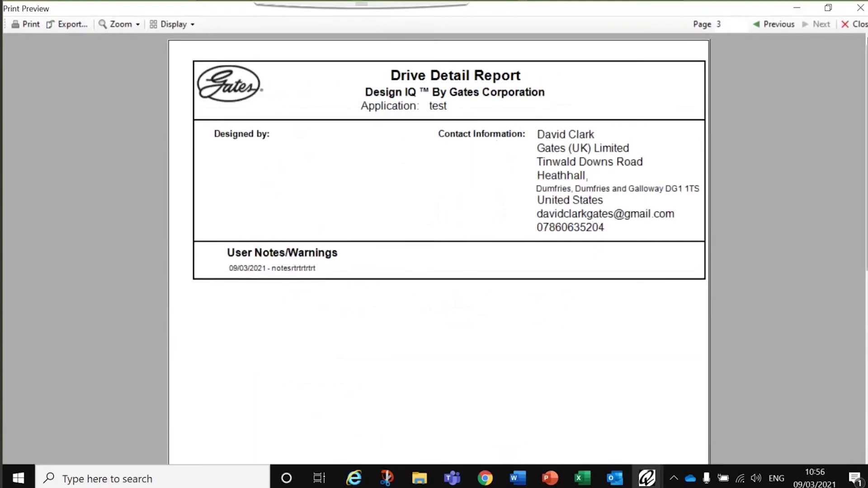
left_click(859, 24)
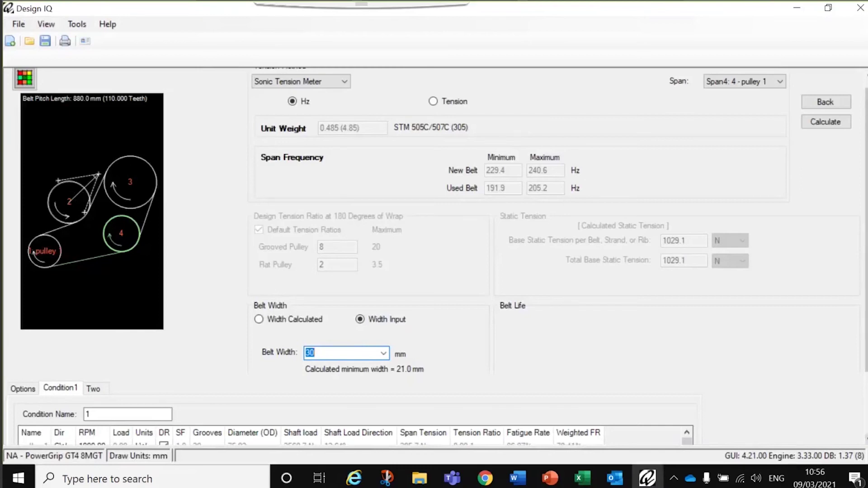
Step: Preview a report without Detailed Idler Data, with Shaft Load Summary and tensioning data for all spans and all tensioning methods, at 200% zoom
left_click(65, 41)
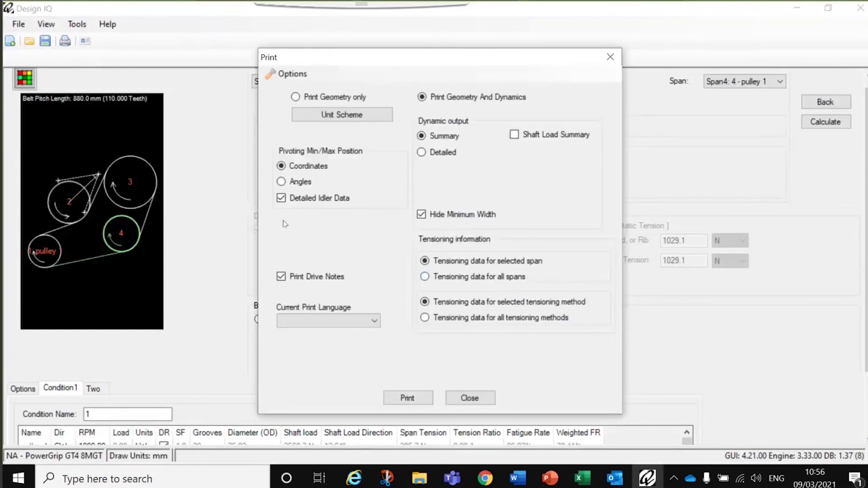
left_click(281, 198)
left_click(515, 136)
left_click(425, 277)
left_click(426, 319)
left_click(408, 398)
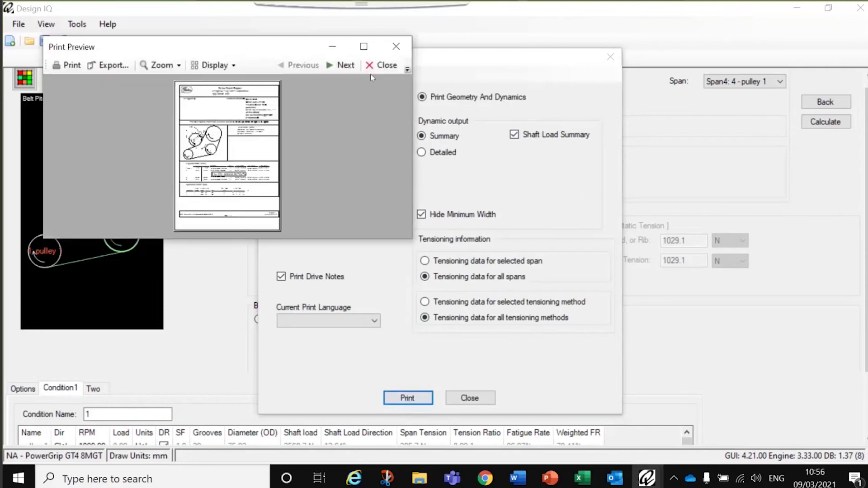
left_click(364, 47)
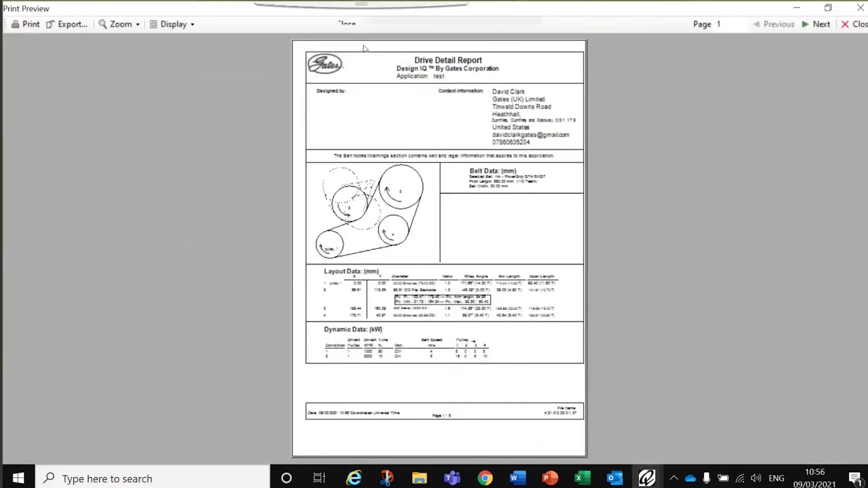
left_click(129, 29)
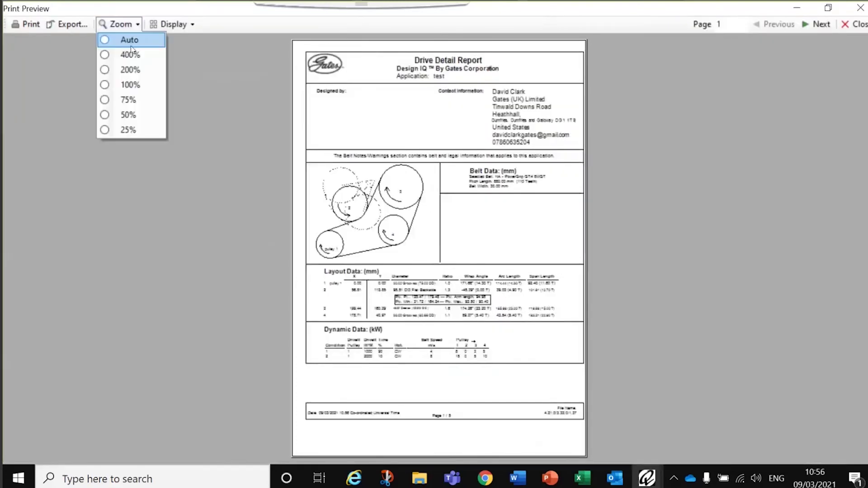
left_click(130, 69)
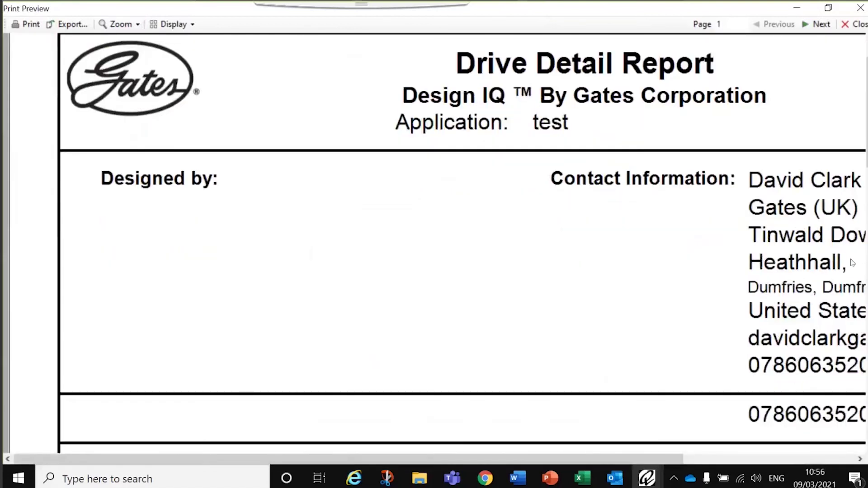
Step: Review the Layout Data and the per-condition Dynamic Data on page 1 of the shaft load summary report
scroll(852, 263, "down", 15)
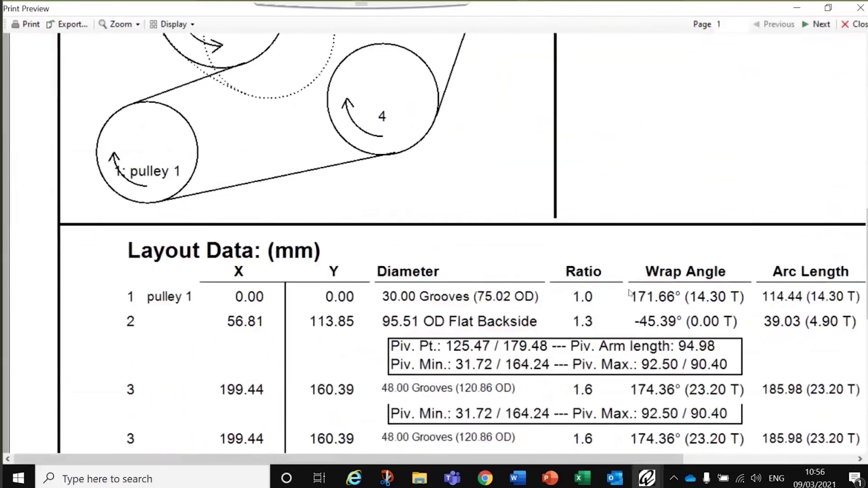
scroll(488, 298, "down", 2)
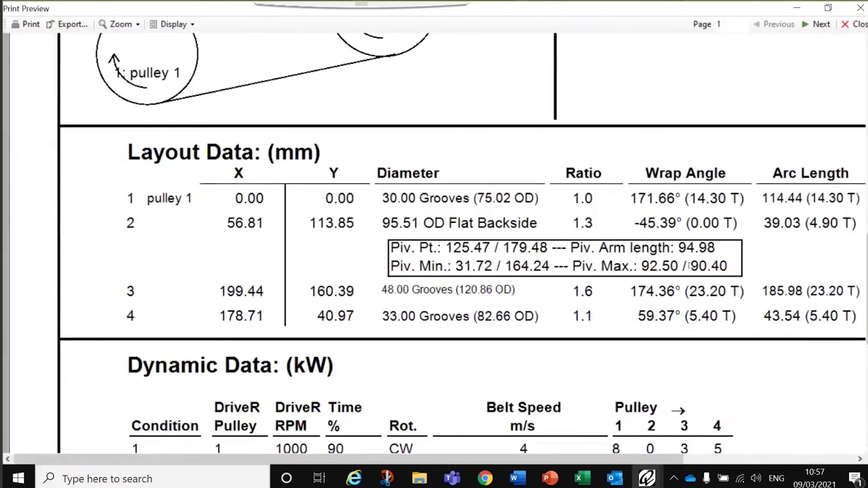
scroll(690, 266, "down", 2)
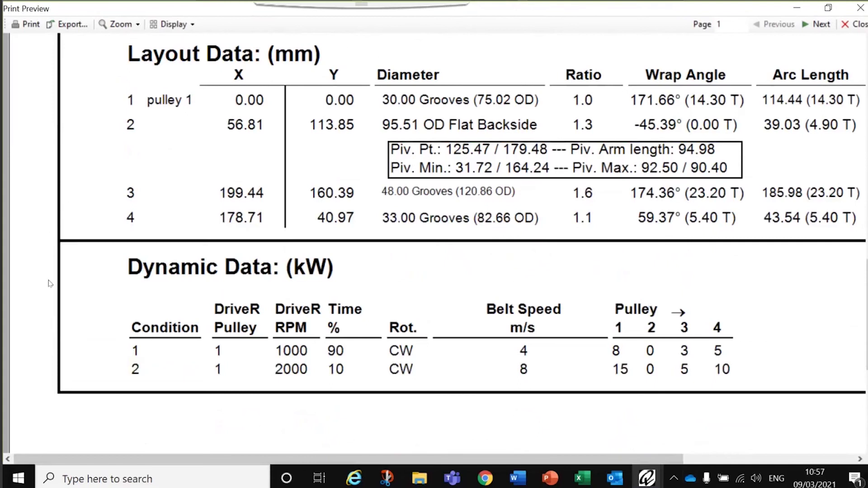
scroll(715, 247, "down", 5)
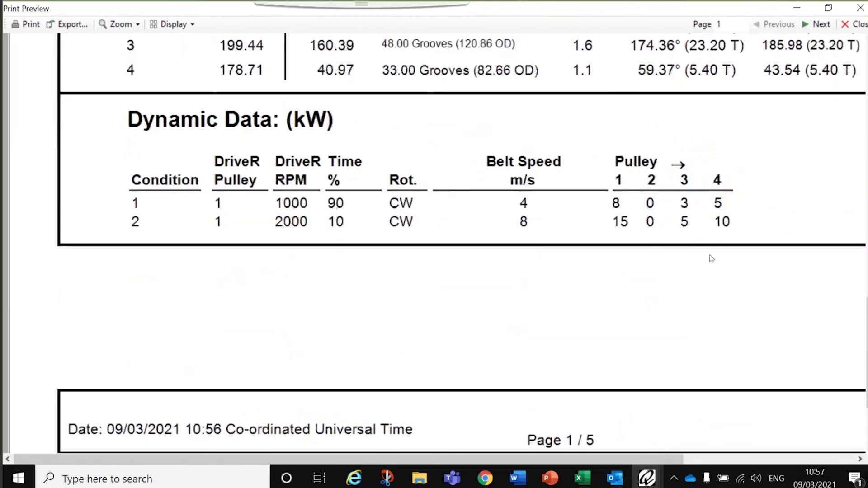
Step: Review the Force/Deflection tensioning information for spans 1 to 4 on page 2 of the report
scroll(710, 259, "up", 3)
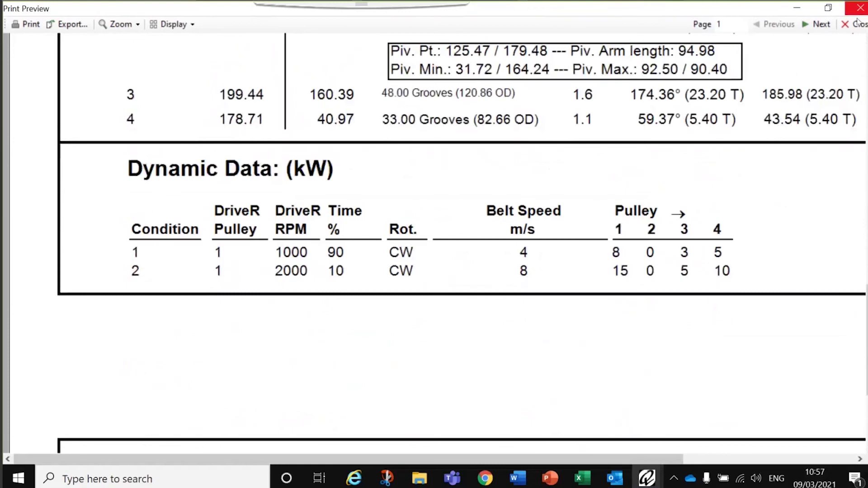
left_click(821, 24)
scroll(770, 155, "up", 6)
scroll(771, 155, "up", 6)
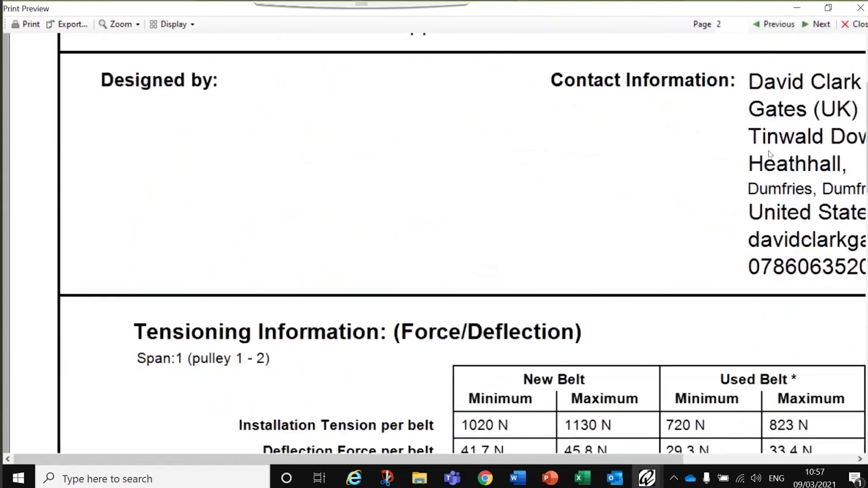
scroll(771, 155, "down", 1)
scroll(753, 189, "down", 1)
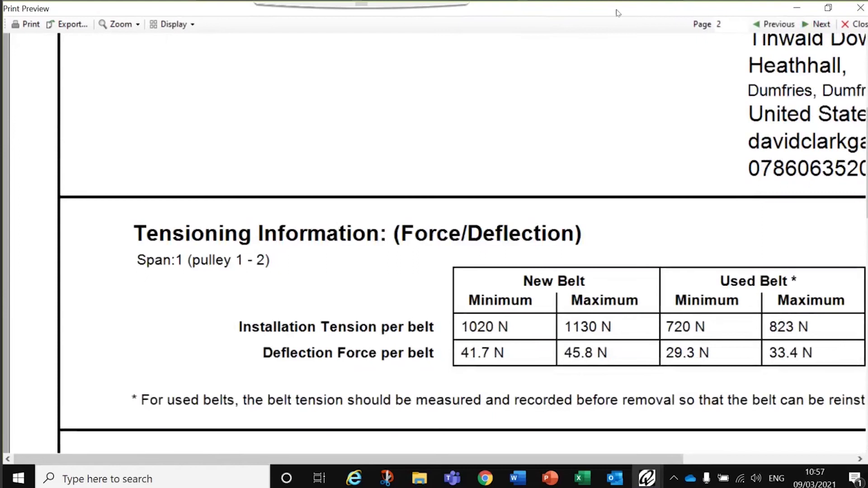
left_click(859, 459)
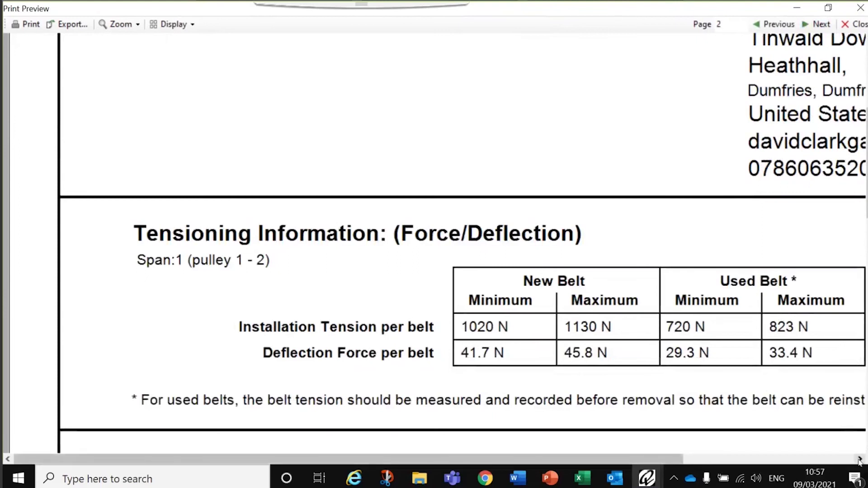
left_click(859, 460)
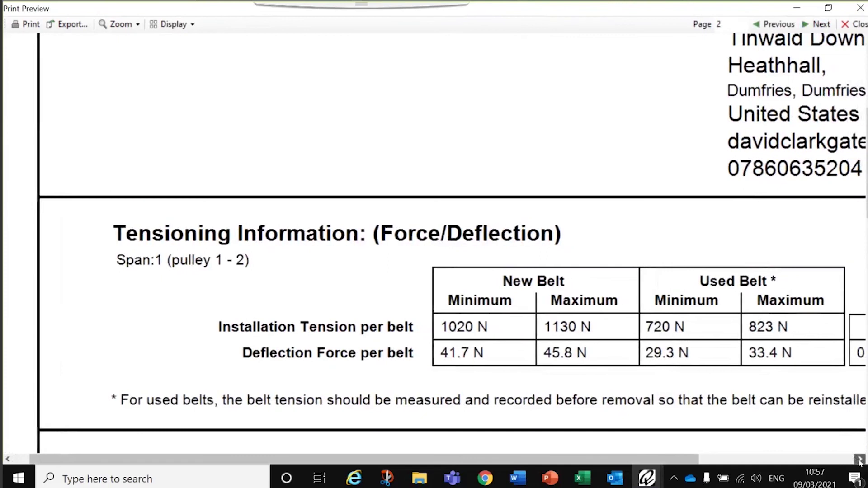
left_click(859, 459)
left_click(859, 459)
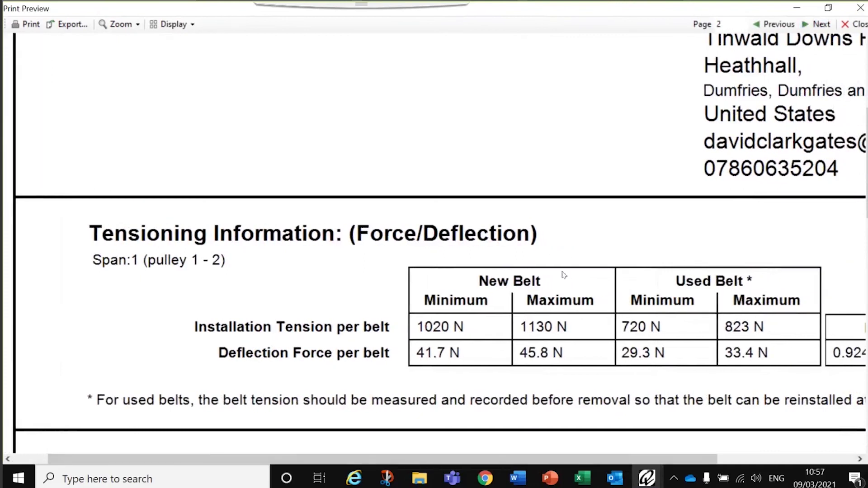
scroll(228, 260, "down", 1)
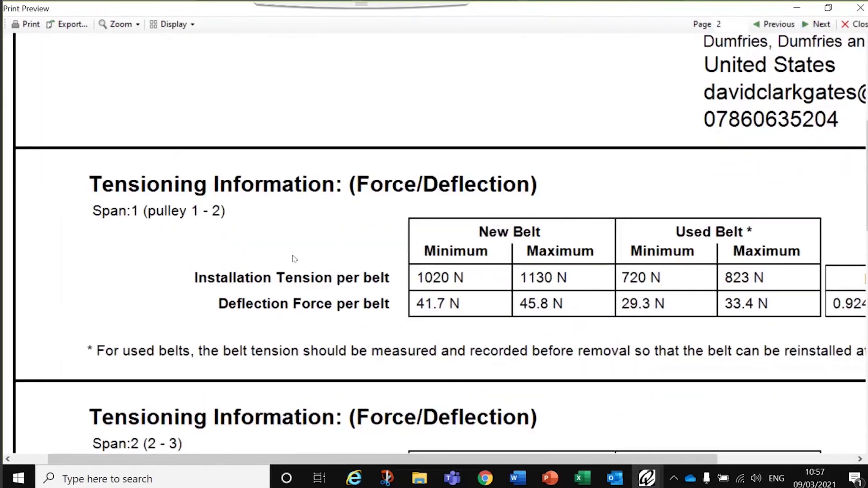
scroll(294, 259, "down", 3)
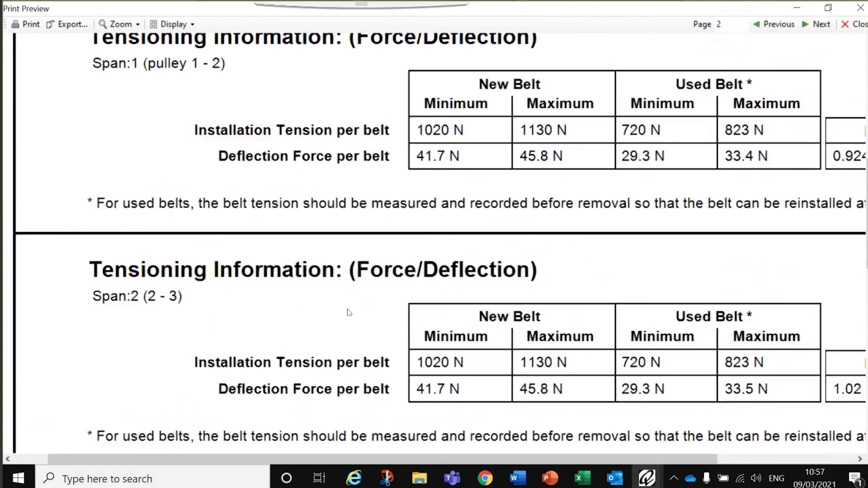
scroll(389, 313, "down", 1)
scroll(407, 324, "down", 9)
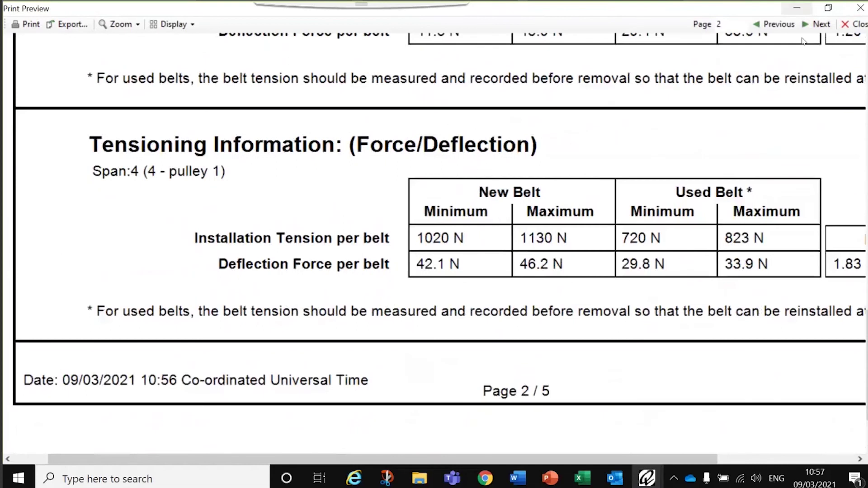
Step: Examine the Sonic Tension Meter data on page 3 and the Tensioner Force/Torque data on page 4
left_click(818, 25)
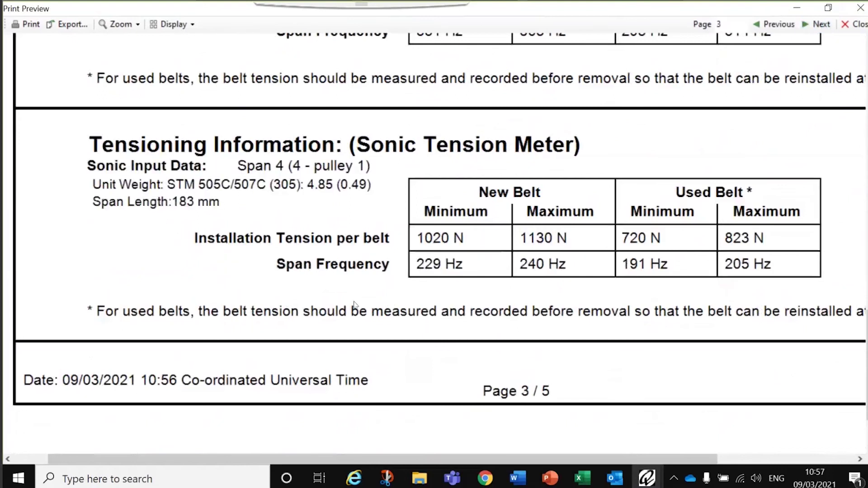
scroll(355, 304, "up", 6)
scroll(355, 304, "up", 8)
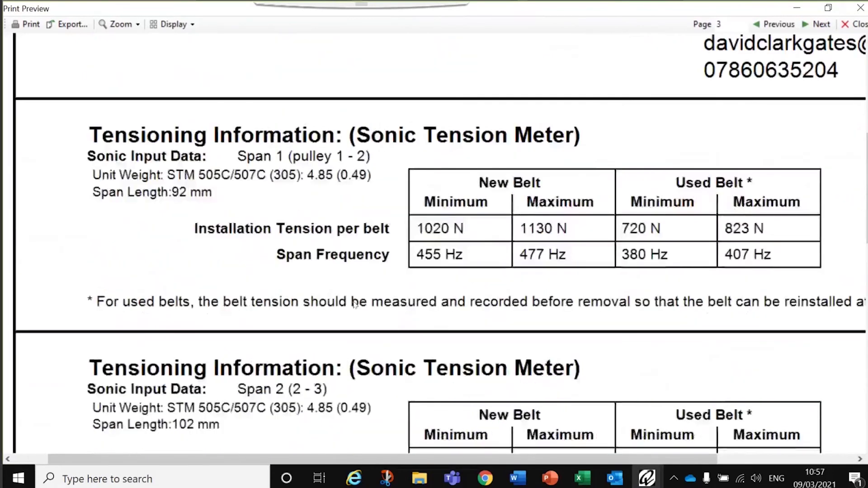
scroll(355, 308, "down", 4)
scroll(355, 309, "down", 4)
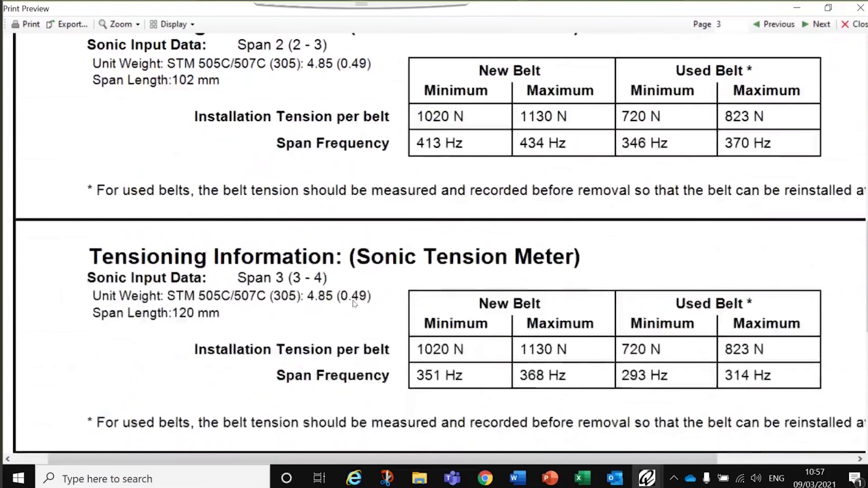
left_click(801, 21)
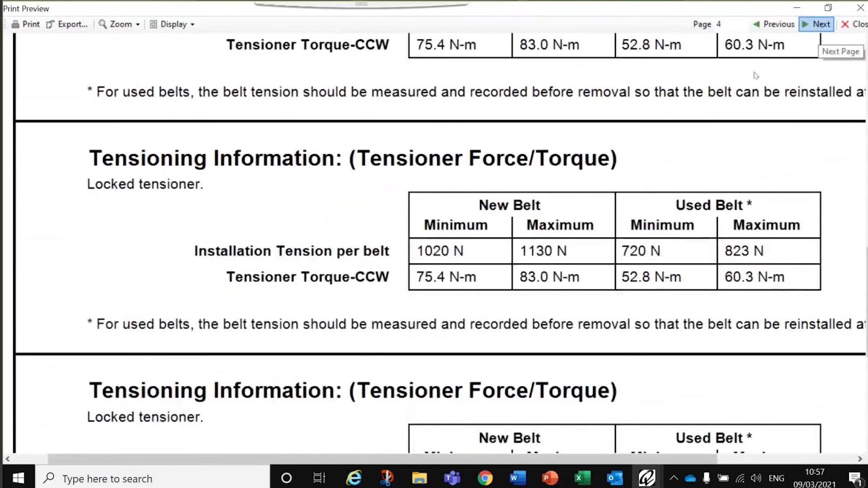
scroll(511, 244, "down", 5)
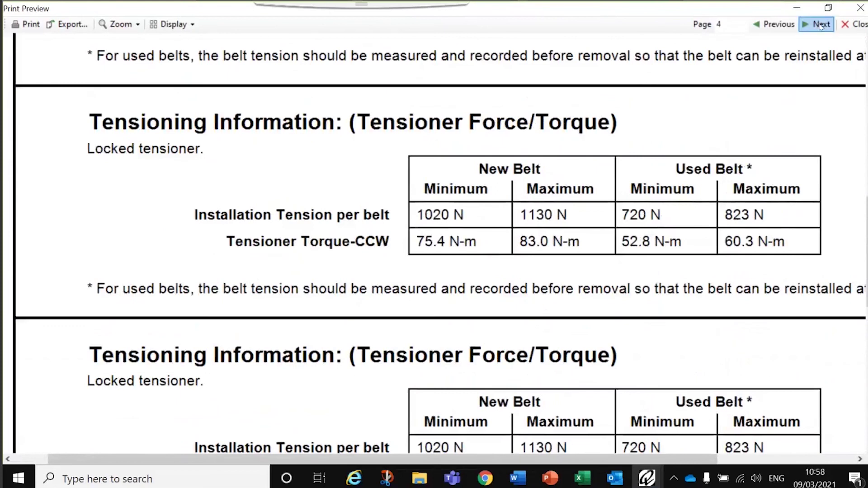
Step: Review the Maximum Shaft Loads and Belt Notes/Warnings on page 5 of the report and close the preview
left_click(821, 25)
scroll(423, 308, "up", 8)
scroll(424, 306, "up", 2)
scroll(425, 306, "down", 3)
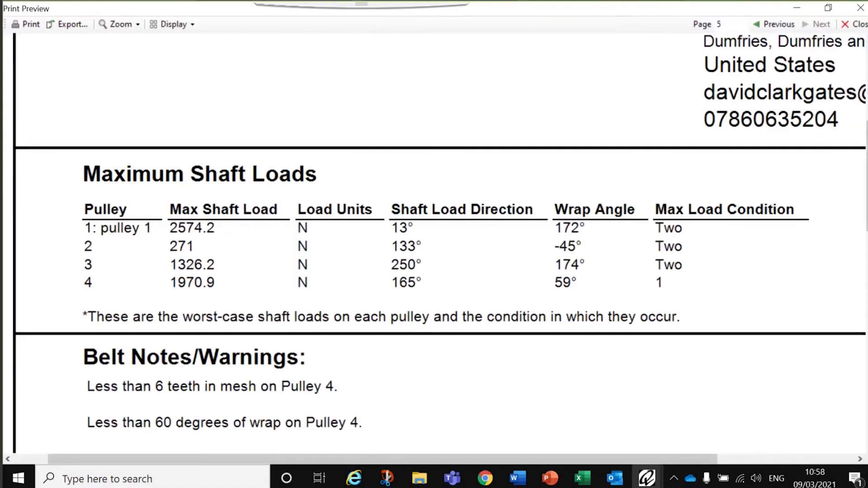
scroll(765, 296, "down", 3)
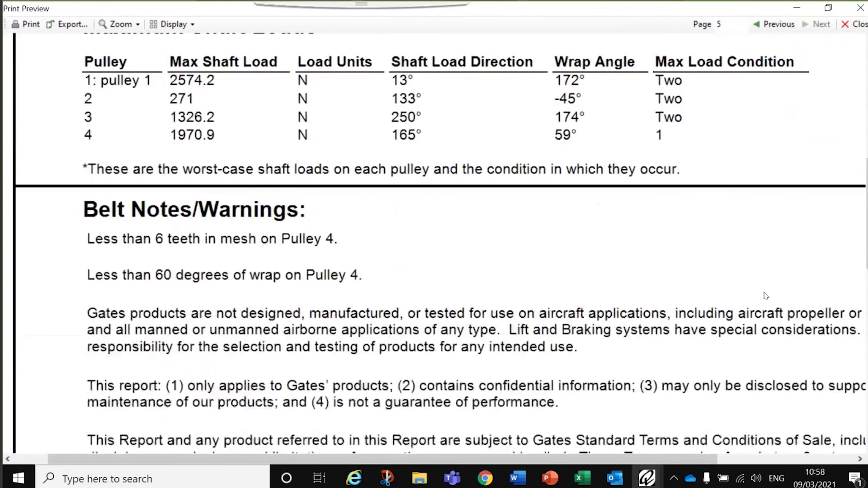
scroll(766, 296, "up", 1)
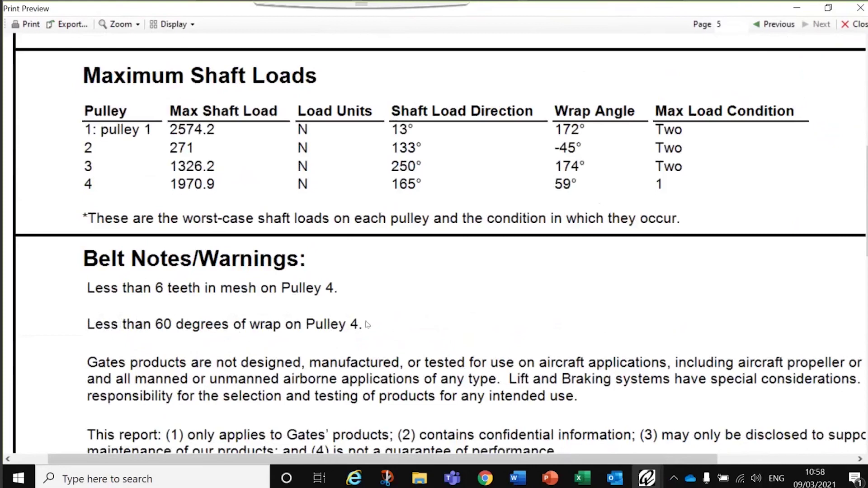
scroll(398, 322, "up", 5)
scroll(398, 322, "up", 3)
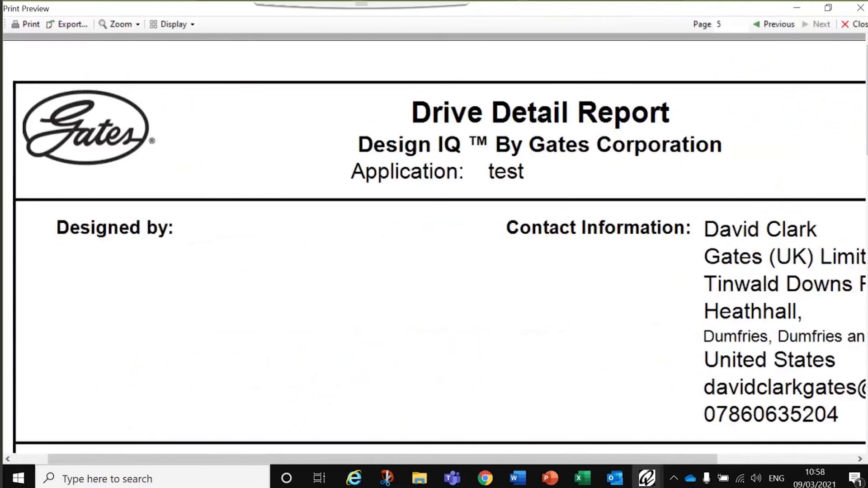
left_click(857, 25)
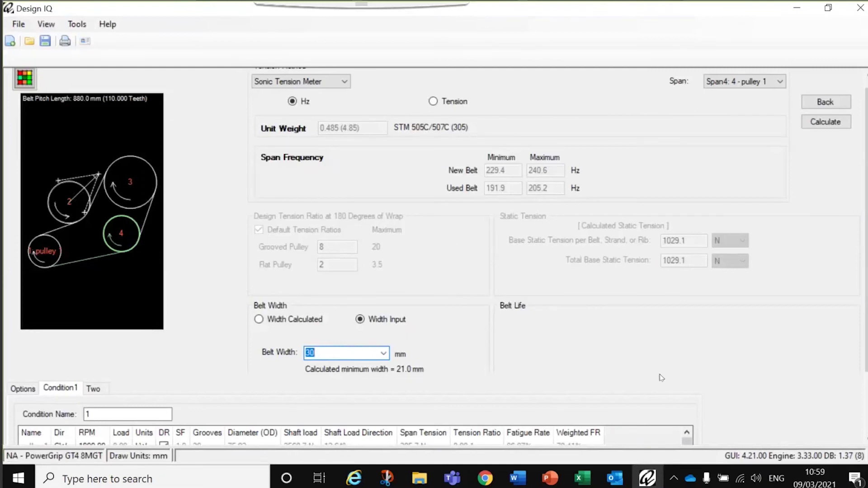
Step: Check the pulley results of Condition 1 and condition Two, and the time share of each condition
scroll(689, 425, "down", 1)
scroll(434, 253, "down", 4)
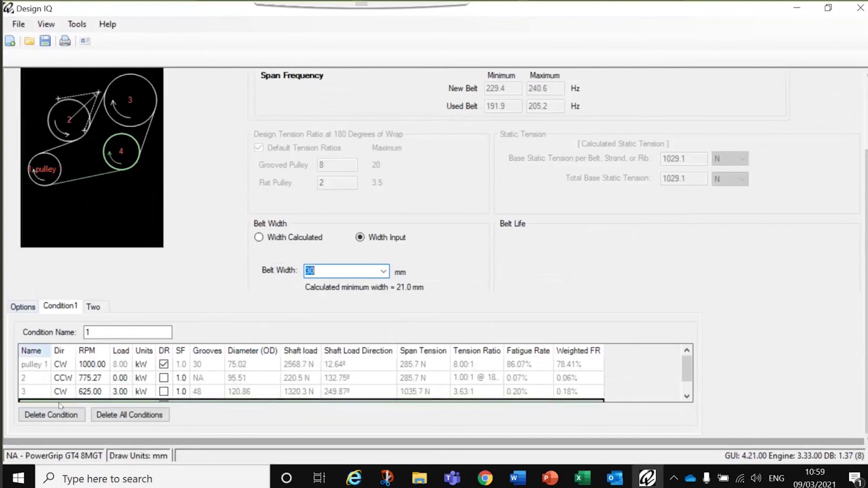
left_click(91, 307)
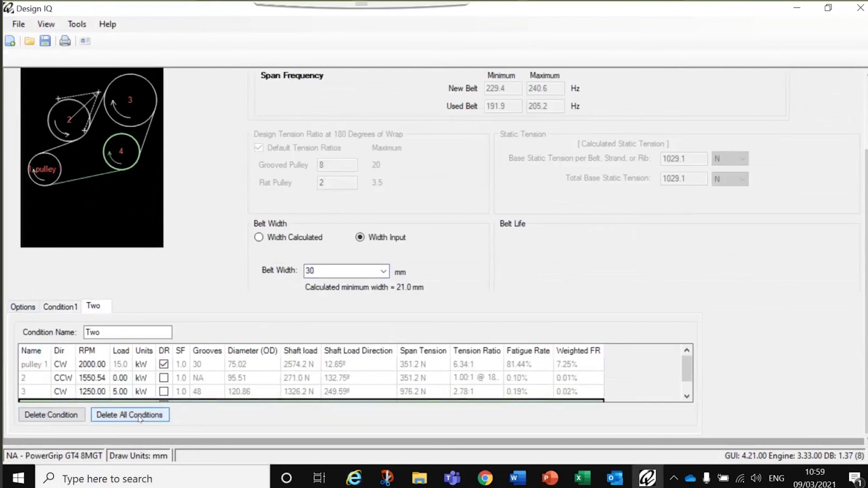
left_click(25, 309)
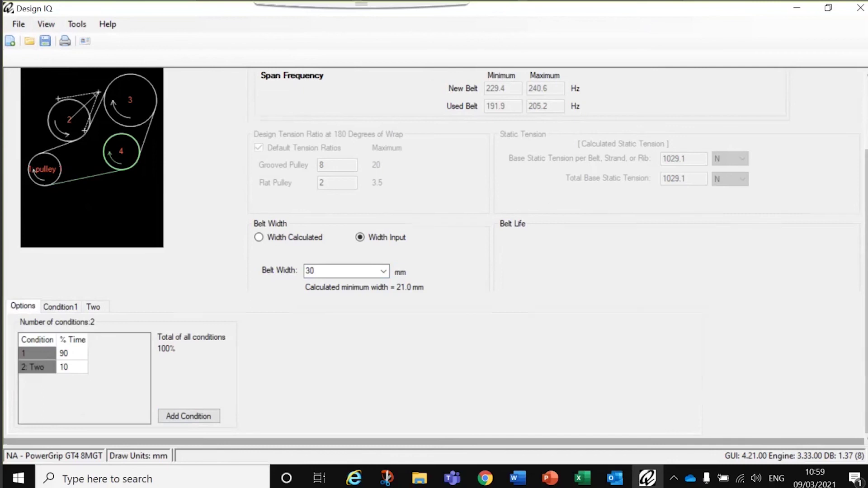
scroll(839, 149, "up", 2)
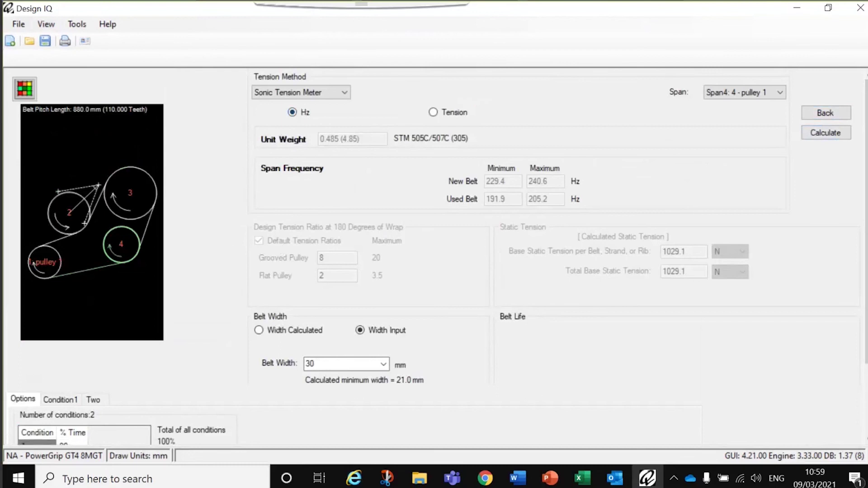
Step: Look through the available report print languages in the print options and close the dialog without printing
left_click(72, 43)
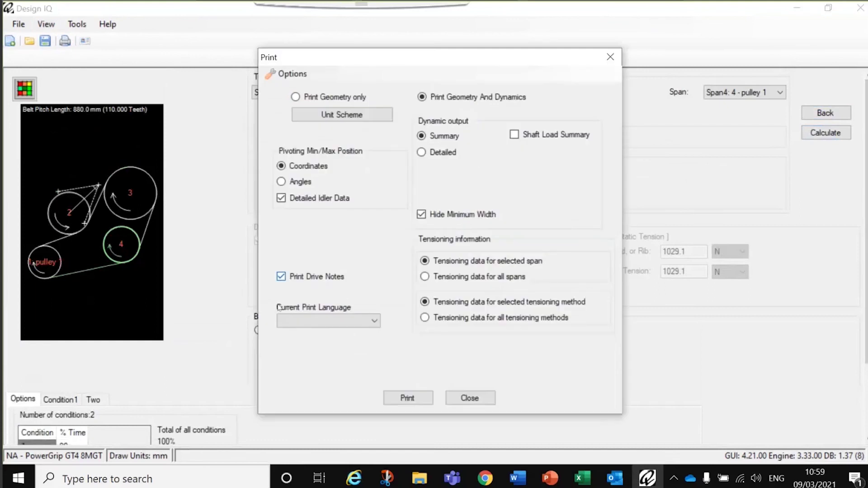
left_click(375, 323)
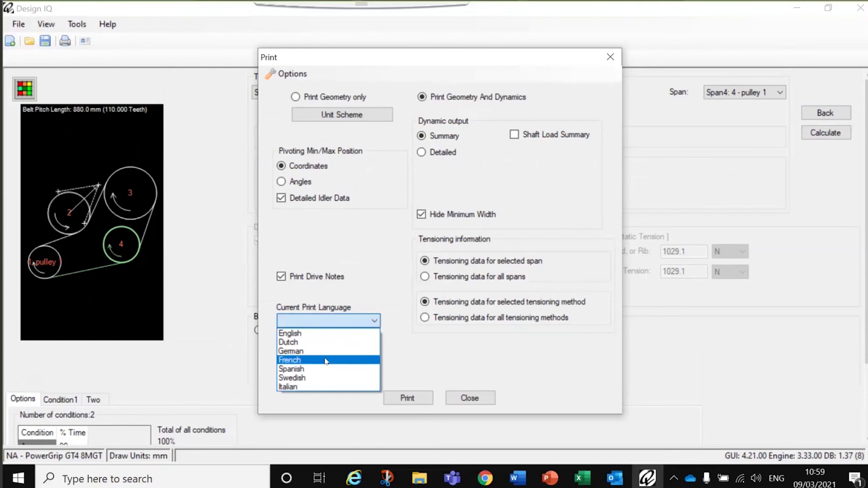
key("Down")
key("Down")
key("Down")
key("Down")
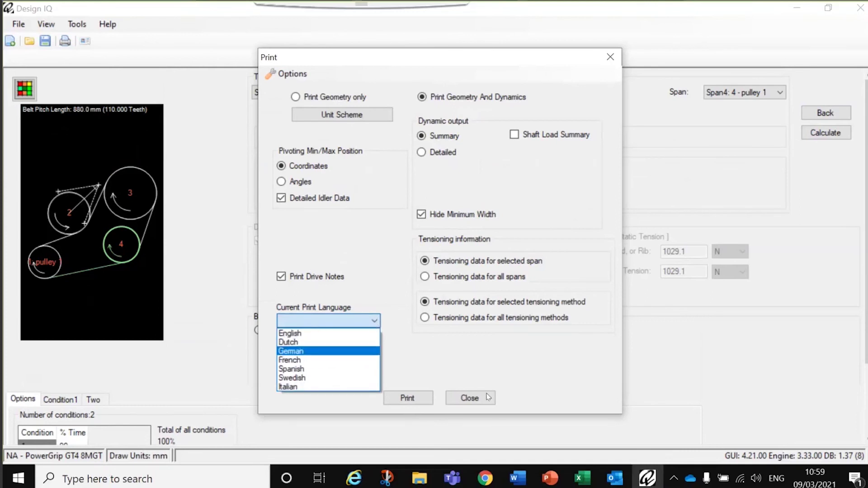
key("Down")
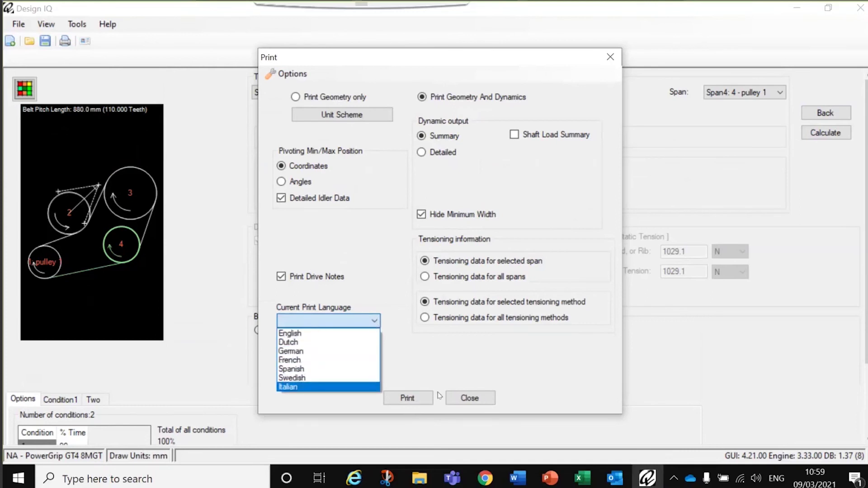
left_click(470, 398)
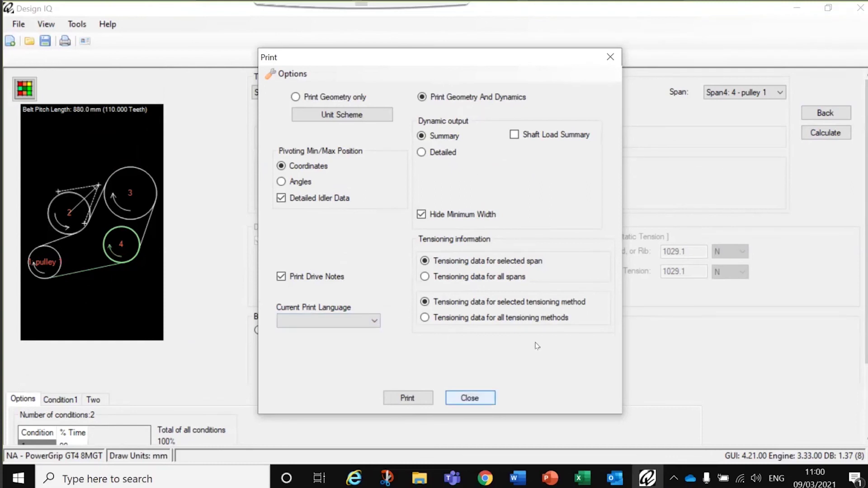
left_click(470, 399)
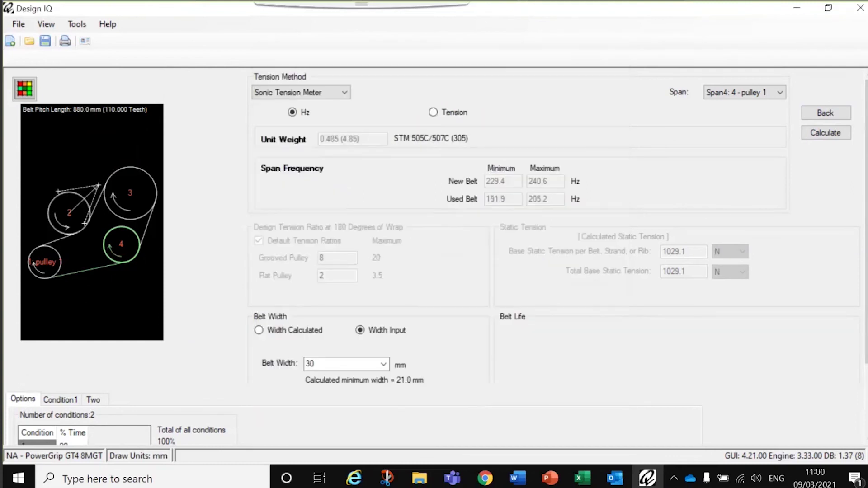
Step: Return to the drive layout, try a linear slot movement on pulley 2, and leave that pulley fixed
left_click(826, 114)
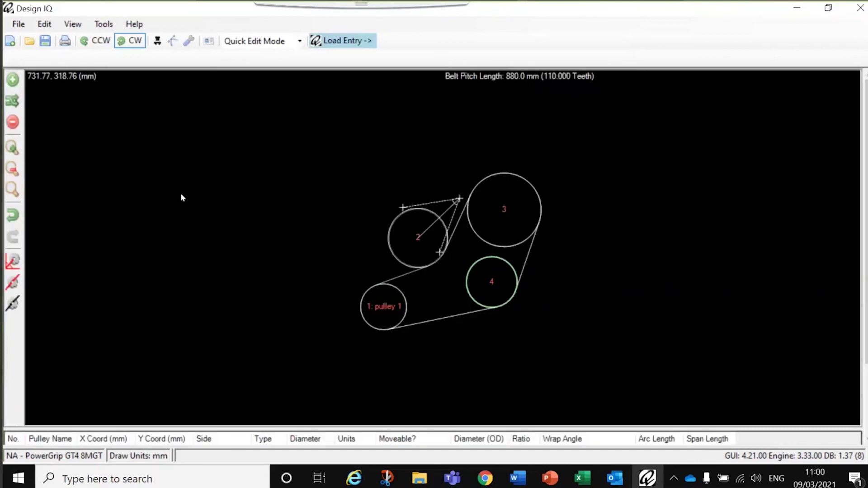
left_click(444, 236)
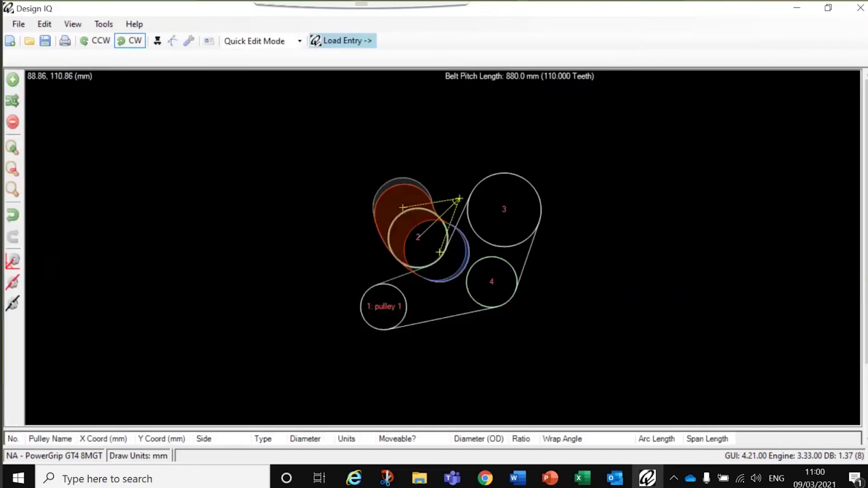
left_click(14, 304)
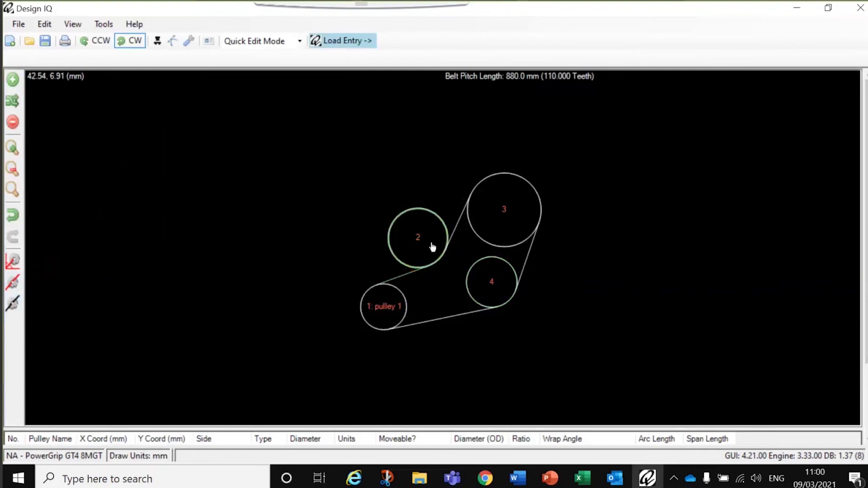
left_click(13, 286)
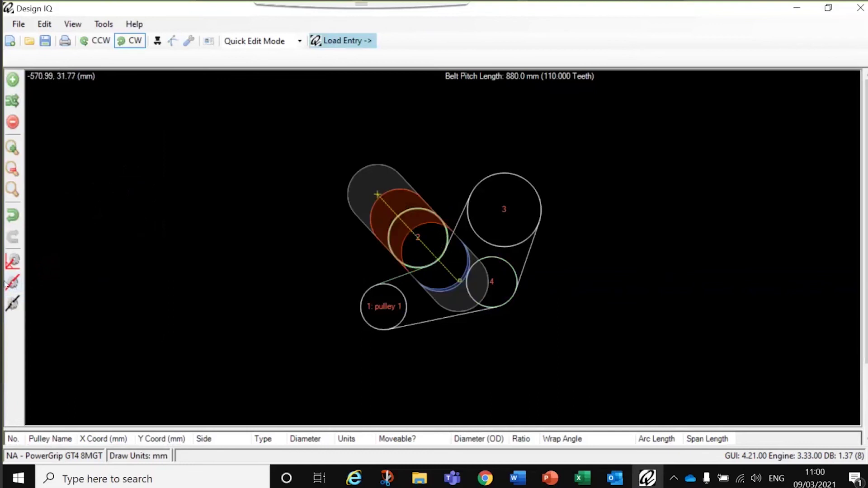
left_click(14, 303)
Step: Move pulley 3 to about (344, 252) mm, pulley 4 to (256, -56) and pulley 1 to (-269, 88), enlarging pulley 1 to 55 grooves
left_click_drag(510, 219, 592, 156)
left_click_drag(506, 287, 555, 335)
left_click_drag(377, 331, 225, 270)
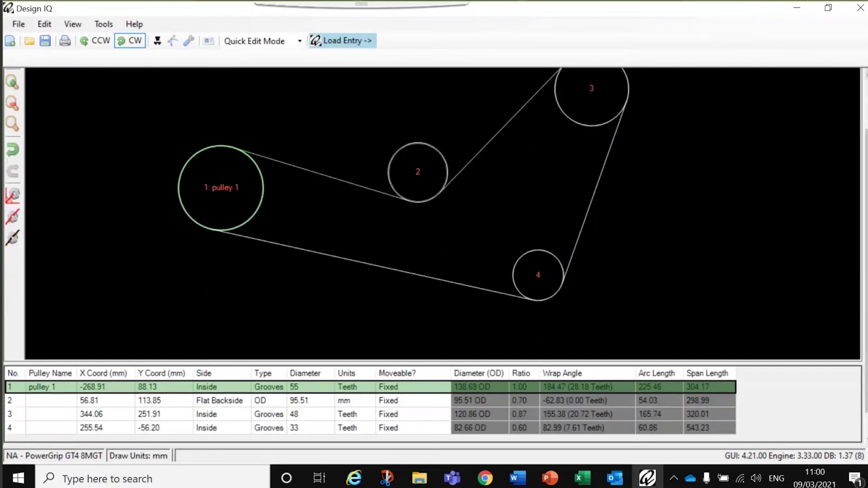
scroll(842, 150, "up", 1)
scroll(724, 235, "up", 2)
scroll(724, 234, "down", 2)
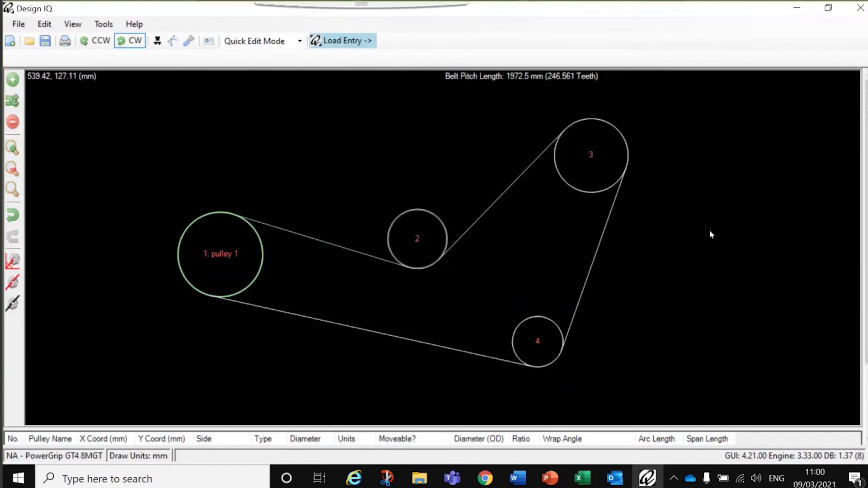
left_click(605, 163)
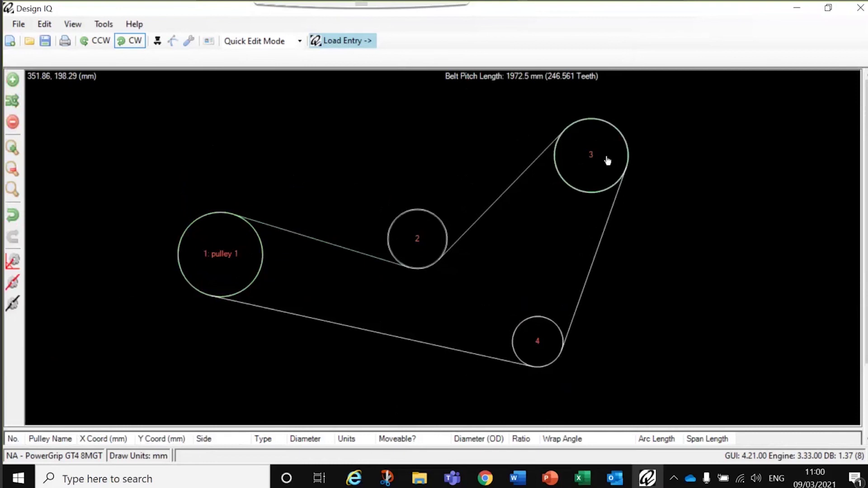
right_click(224, 241)
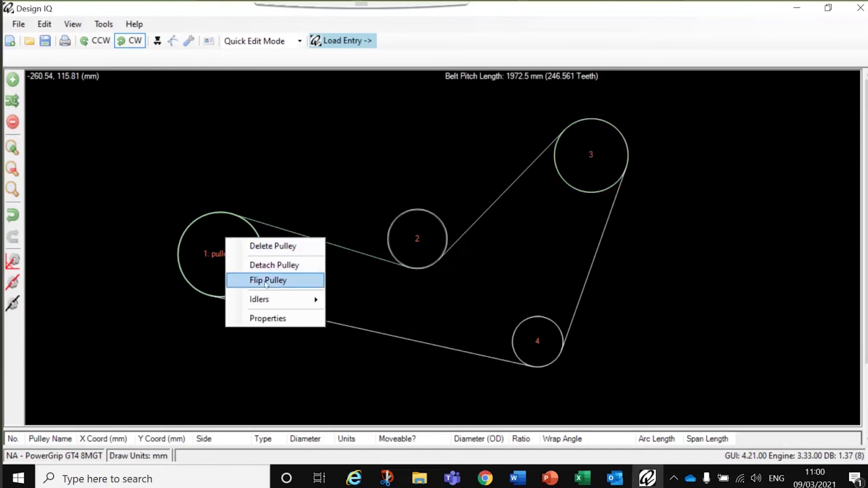
right_click(426, 231)
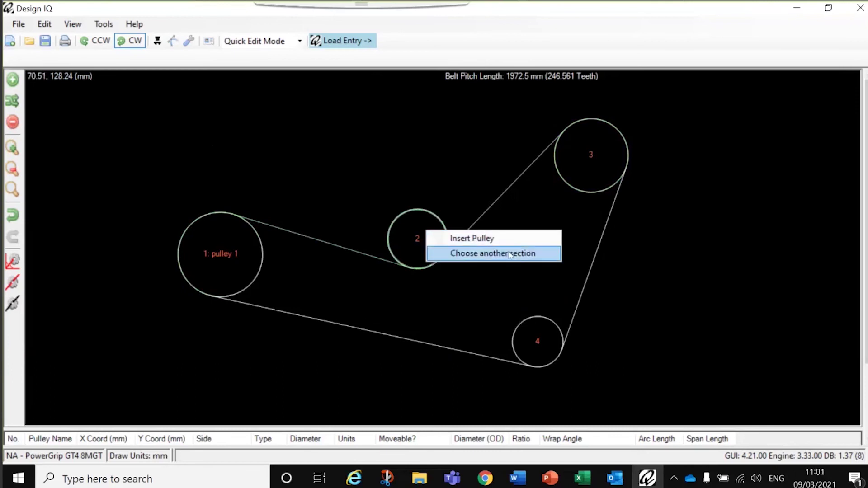
left_click(539, 346)
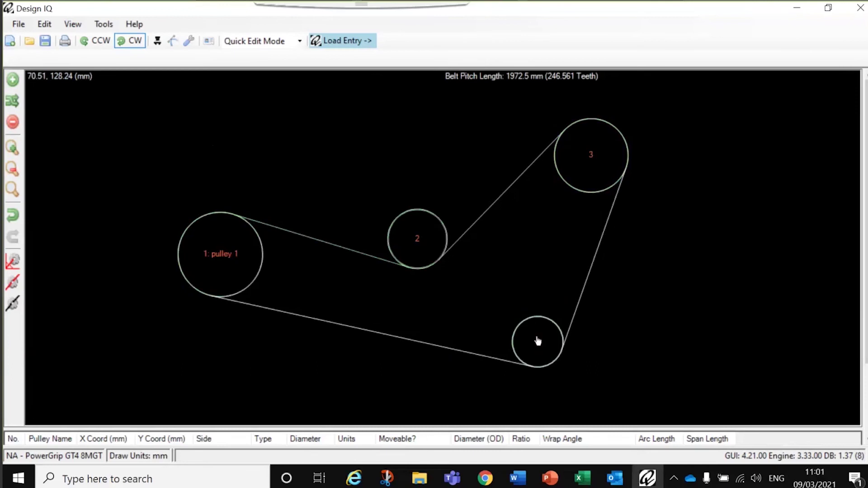
Step: Flip pulley 4 to the other side of the belt and flip it back
right_click(542, 329)
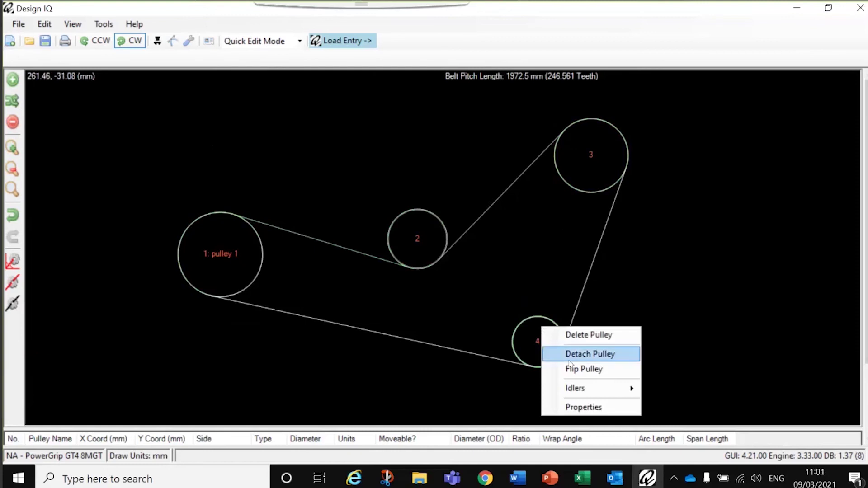
left_click(589, 370)
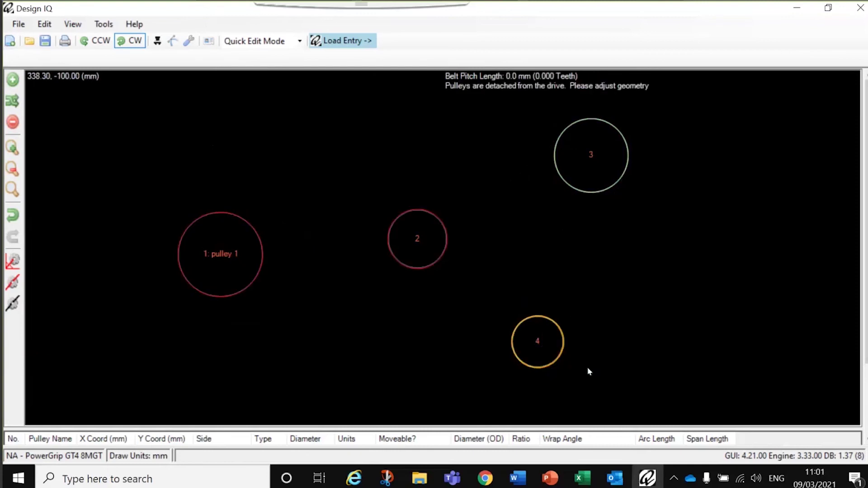
right_click(543, 345)
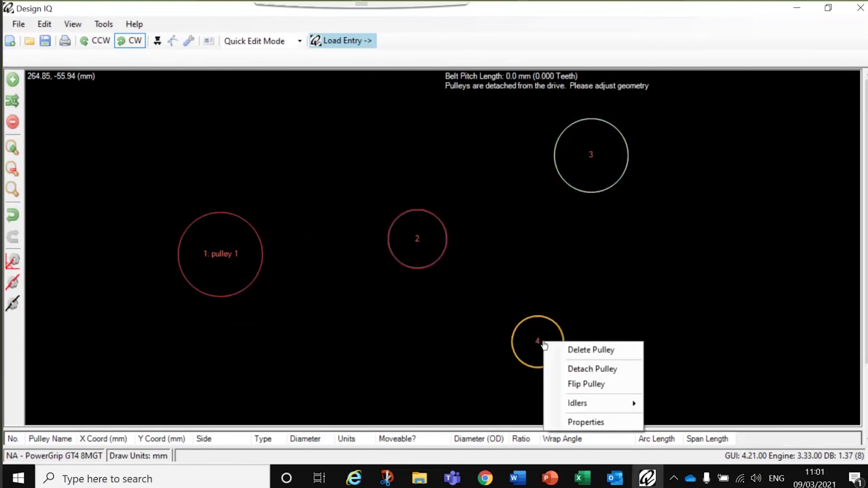
left_click(578, 385)
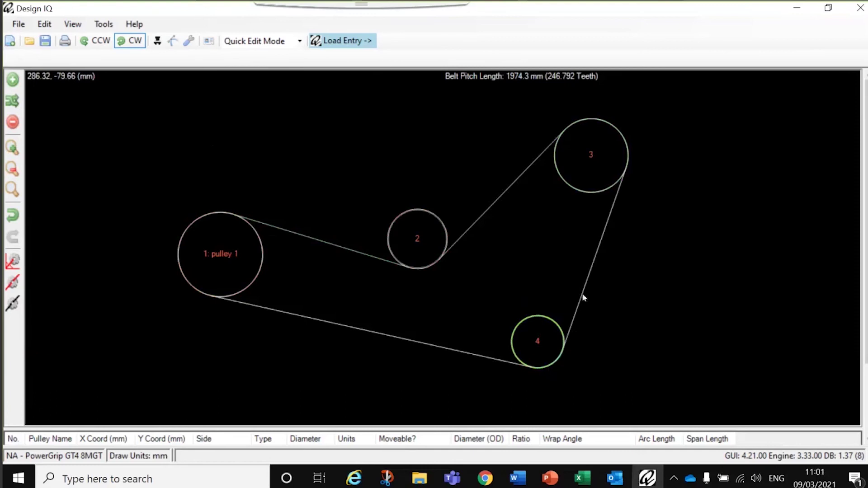
Step: Try making pulley 3 a slotted idler
right_click(617, 152)
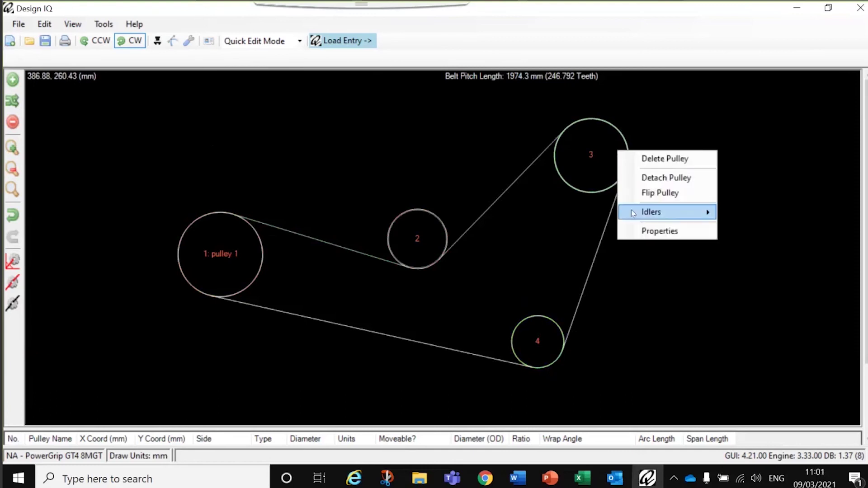
mouse_move(681, 211)
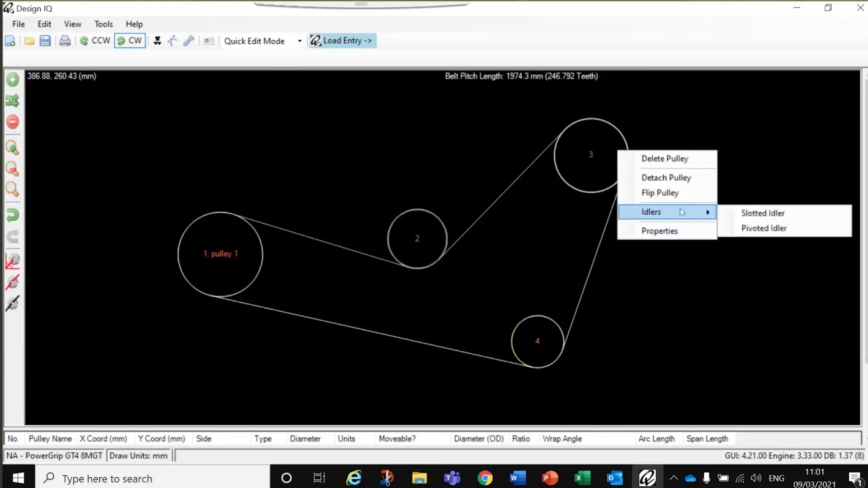
left_click(756, 214)
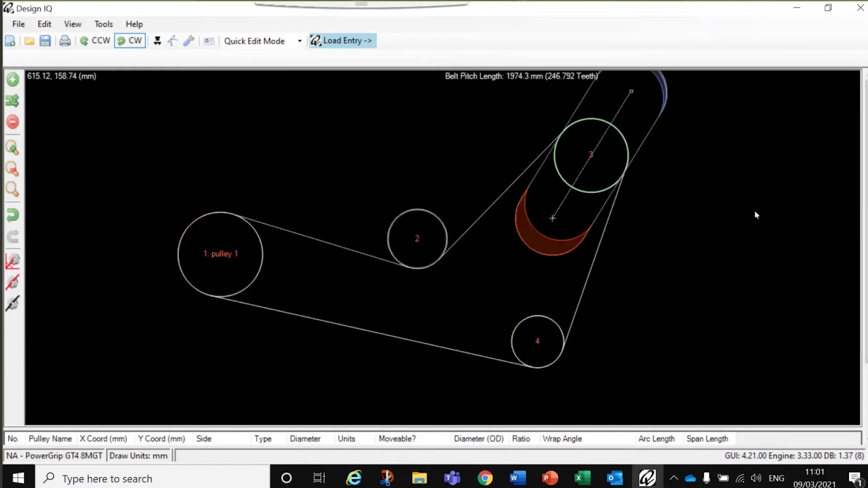
Step: Check the properties of pulley 4 without changing its size
right_click(538, 358)
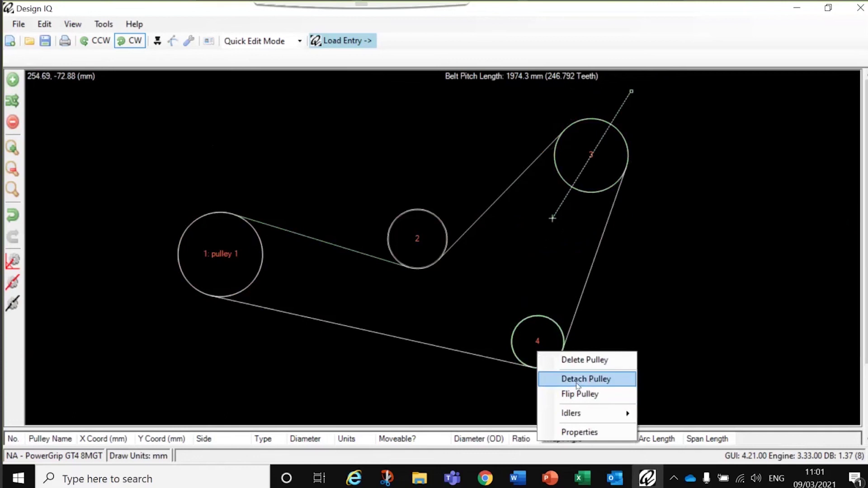
left_click(578, 432)
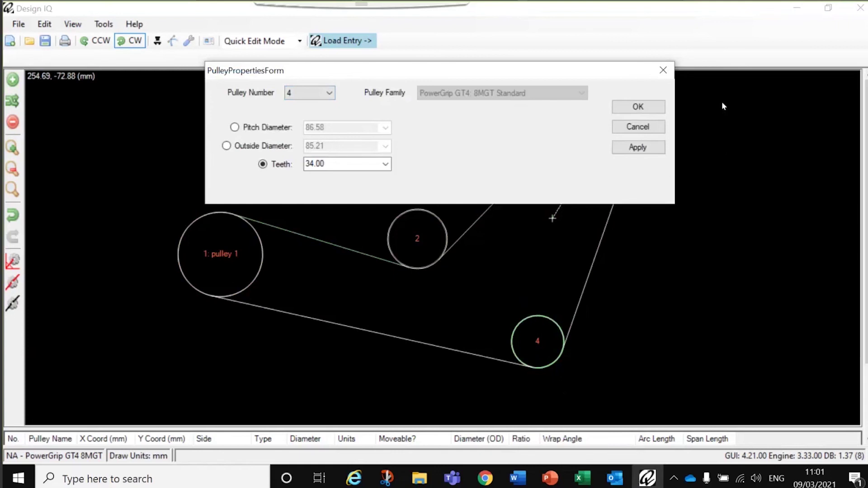
left_click(634, 129)
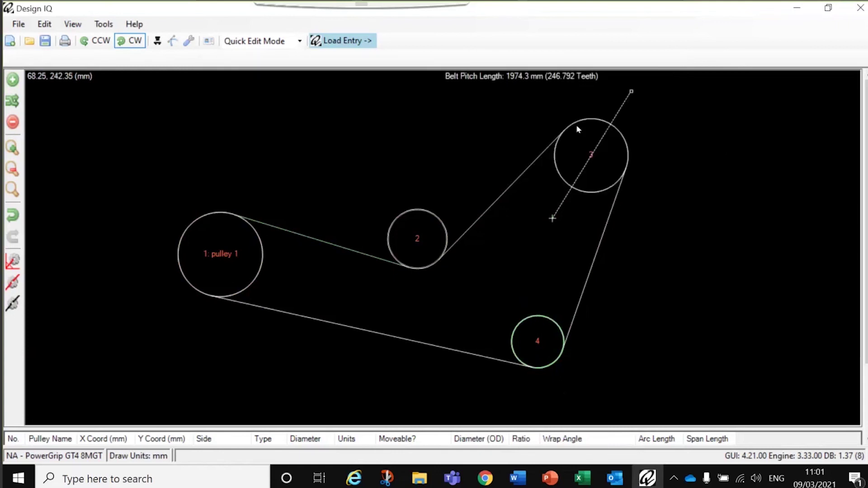
Step: Swing pulley 3's slot to run from about (507, 324) to (232, 202) mm
left_click(624, 165)
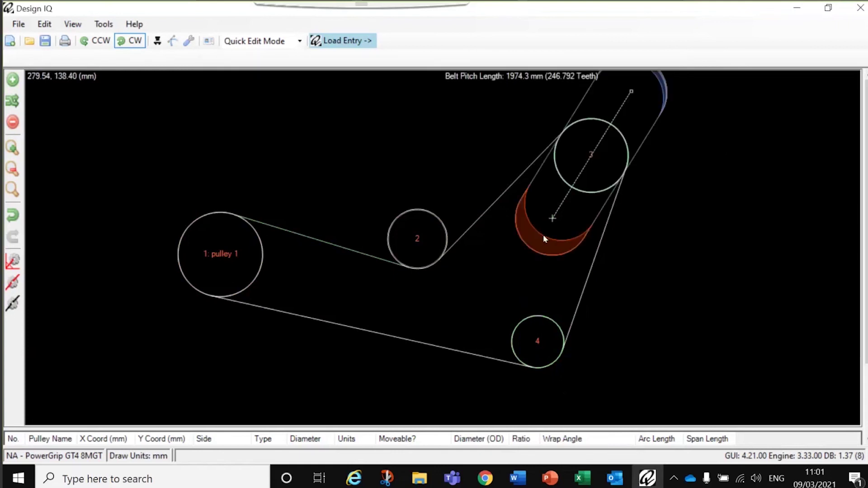
left_click_drag(553, 215, 690, 112)
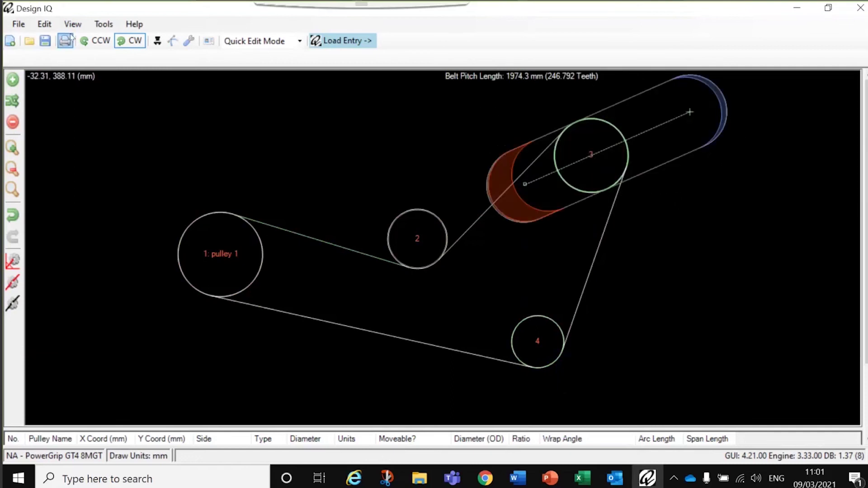
Step: View the tensioner properties of pulley 3's slot without changing them, and make the pulley fixed again
left_click(172, 41)
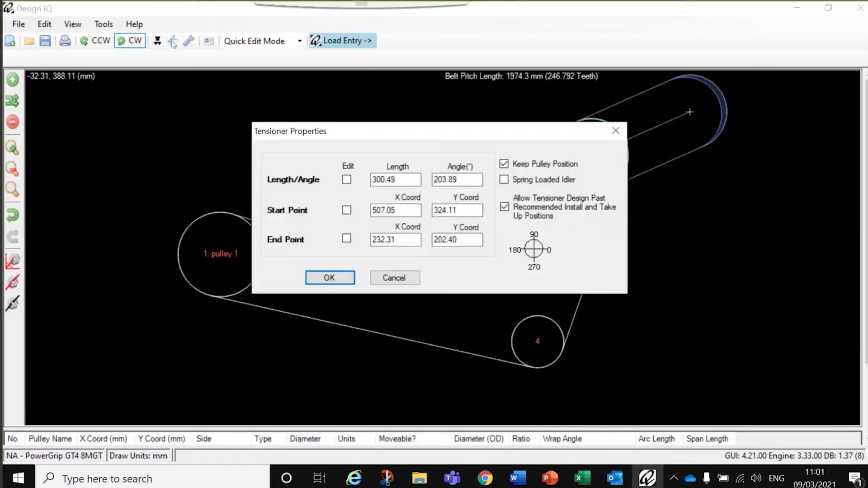
left_click(405, 277)
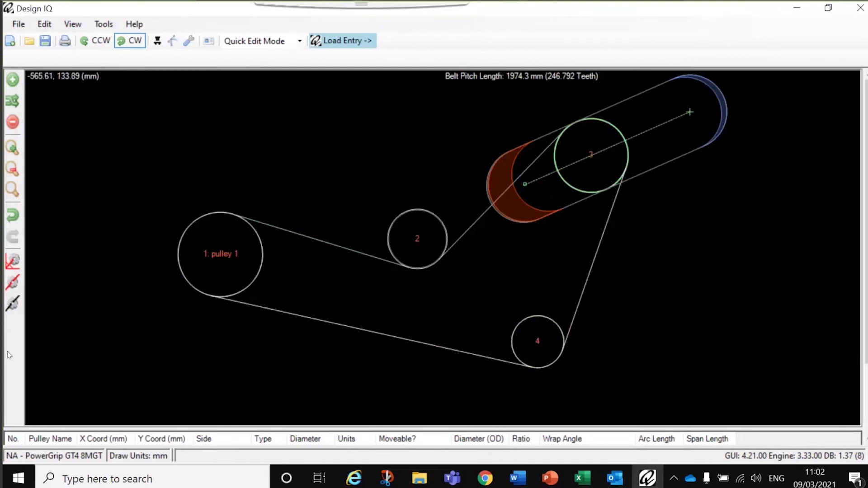
left_click(11, 307)
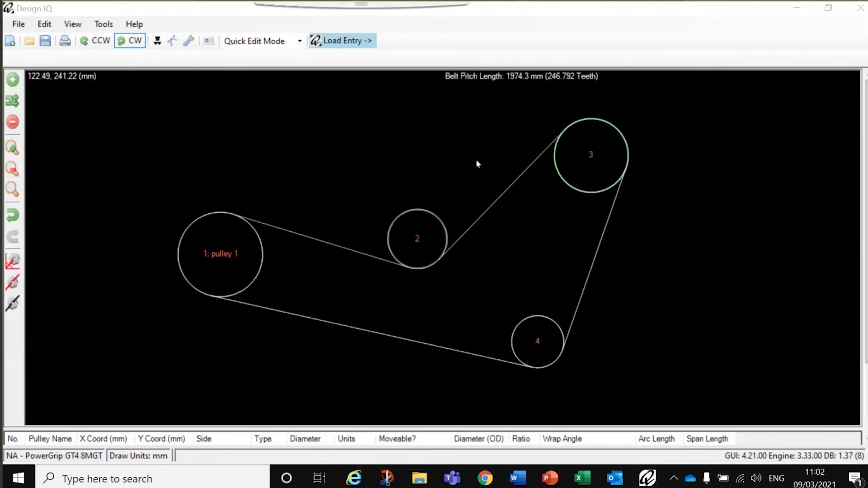
Step: Convert the drive to a Predator 3VP Powerband belt with the closest standard pulleys, without saving the current design
left_click(158, 42)
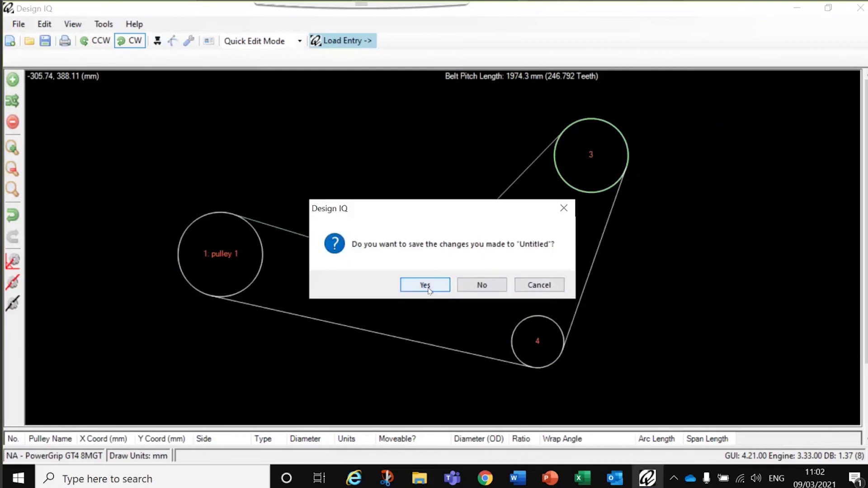
left_click(476, 288)
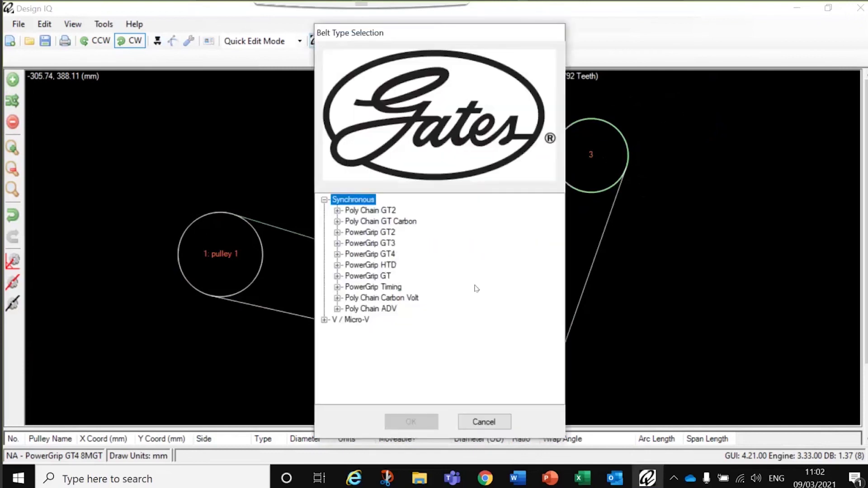
left_click(325, 320)
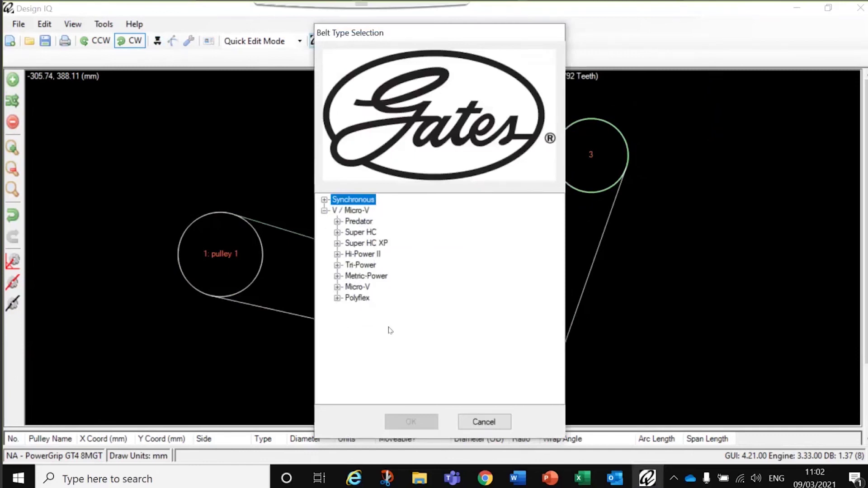
left_click(337, 222)
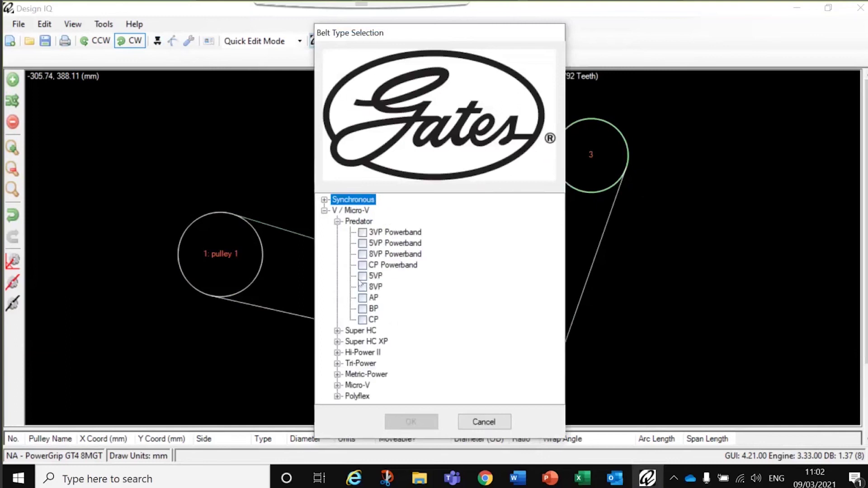
left_click(363, 232)
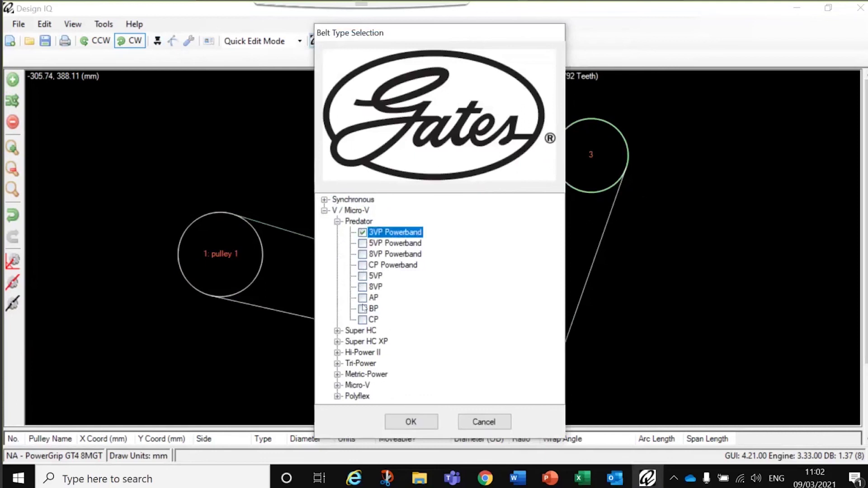
left_click(413, 421)
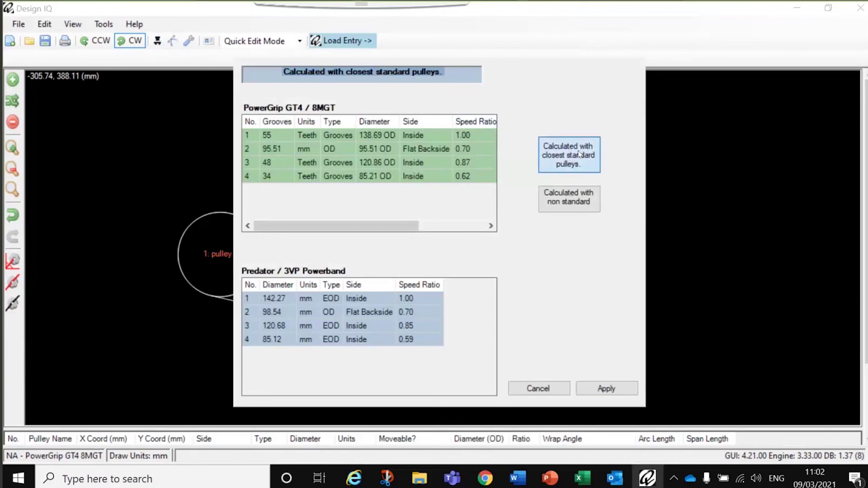
left_click(601, 388)
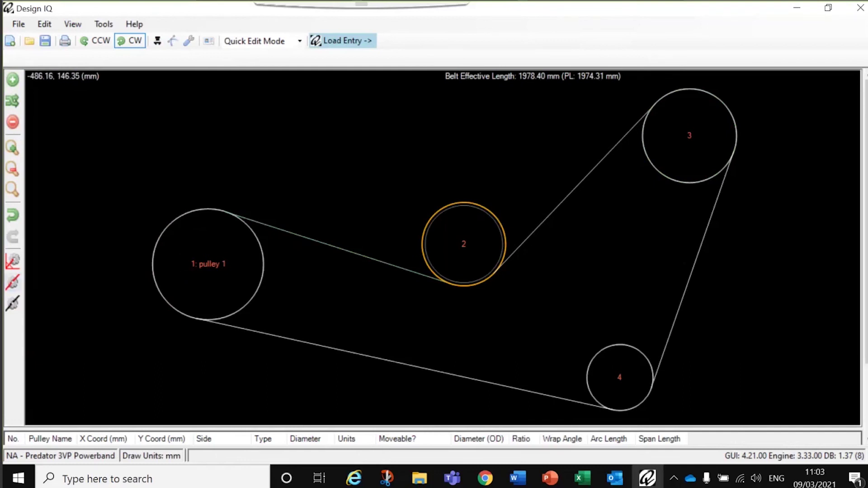
Step: Make pulley 2 a slotted idler and select the stock belt 10/3VP800 with 2032.00 mm effective length
left_click(13, 283)
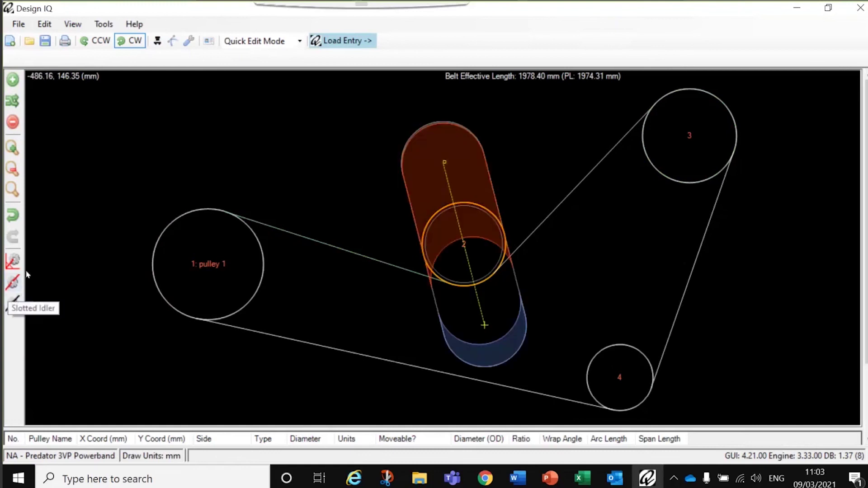
left_click(190, 40)
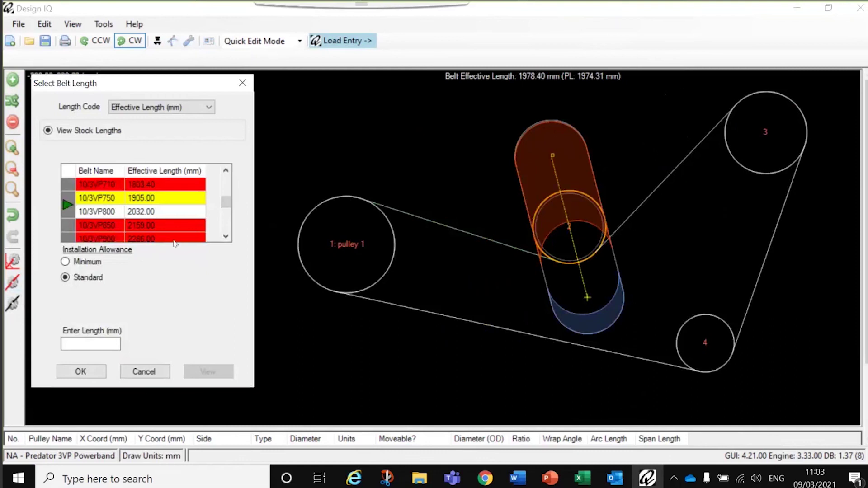
left_click(99, 212)
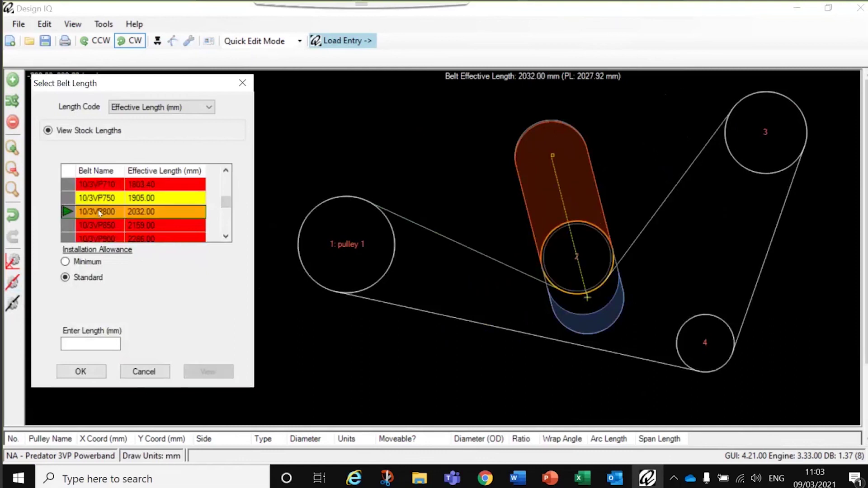
left_click(80, 372)
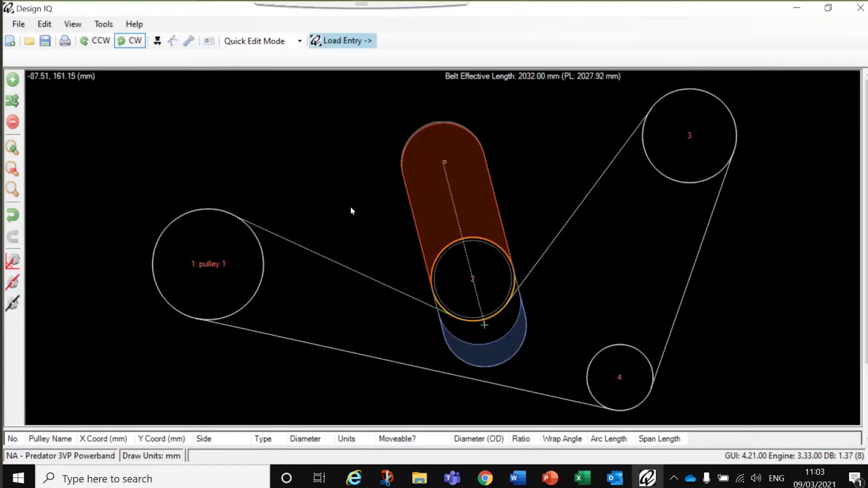
Step: Go to load entry, calculate the Predator 3VP Powerband drive, and dismiss the warning
left_click(356, 43)
left_click(512, 288)
left_click(513, 287)
left_click(834, 136)
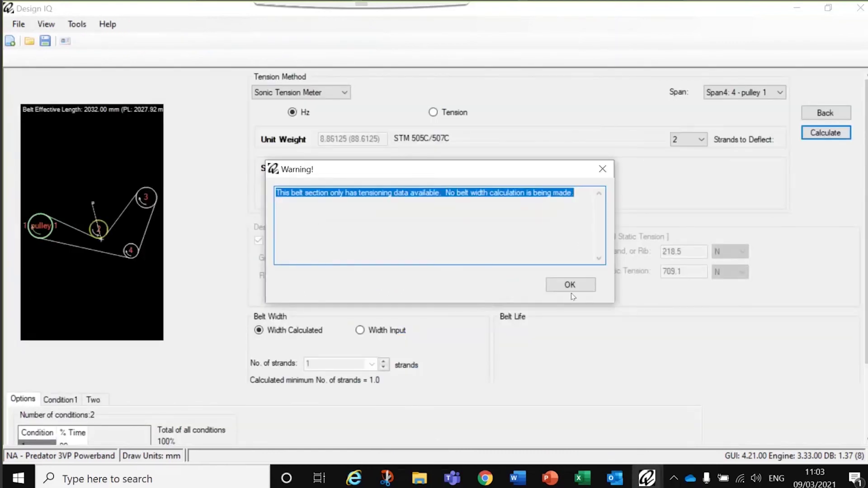
left_click(570, 285)
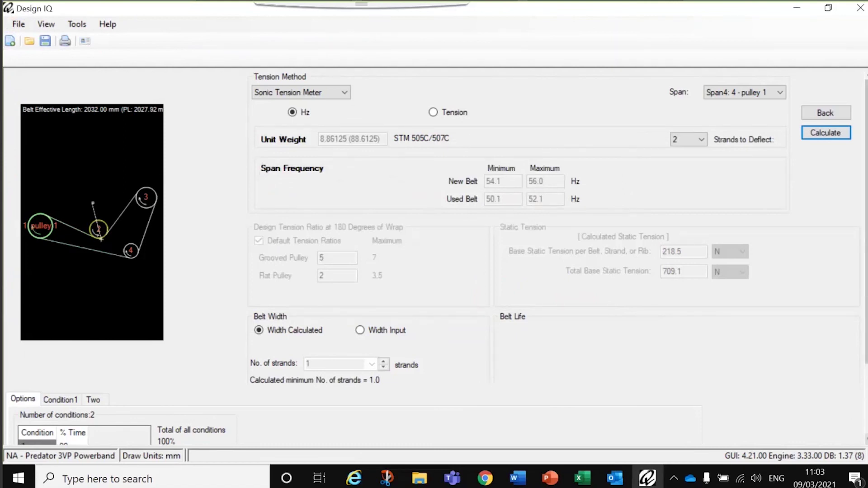
Step: Switch the belt width to manual input with 4 strands and set the strands to deflect to 4
scroll(434, 257, "down", 2)
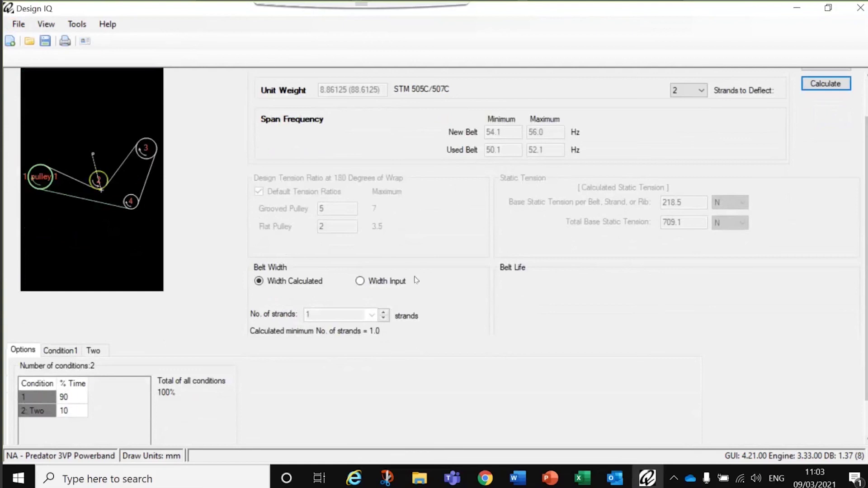
scroll(438, 250, "up", 3)
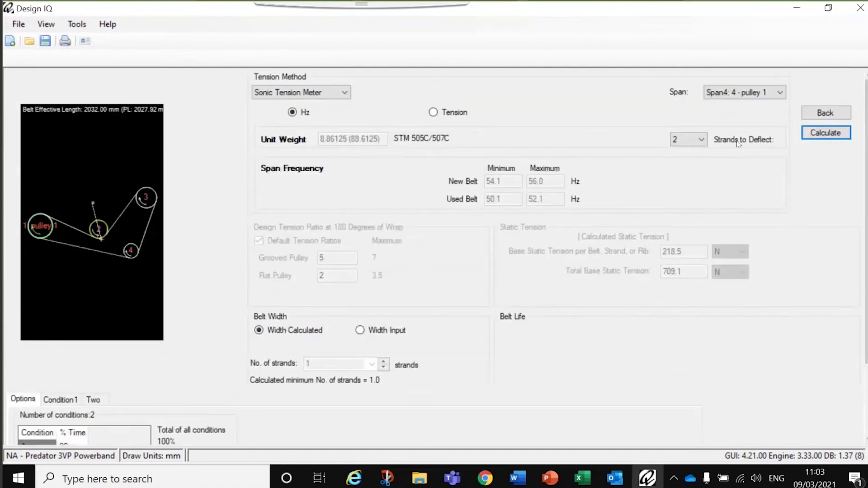
left_click(704, 142)
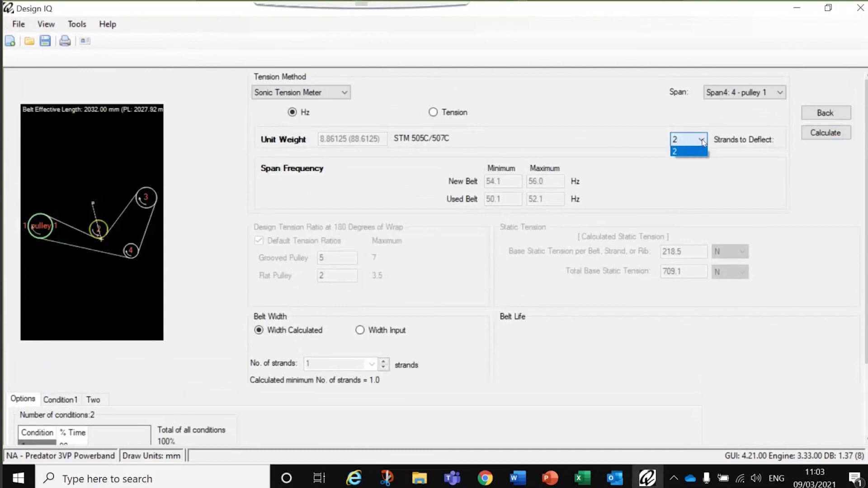
left_click(706, 141)
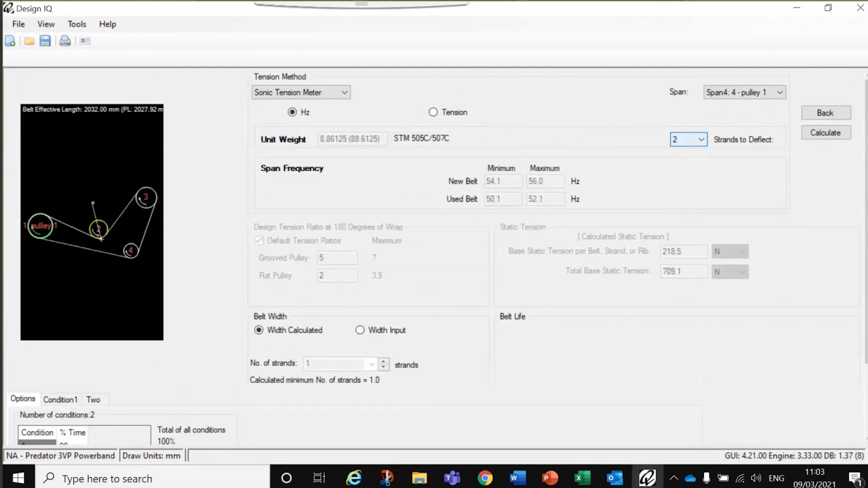
left_click(360, 330)
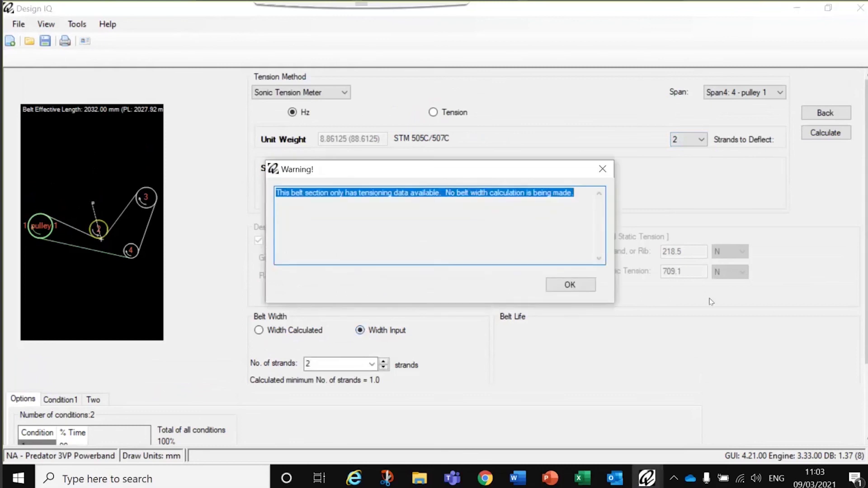
left_click(569, 284)
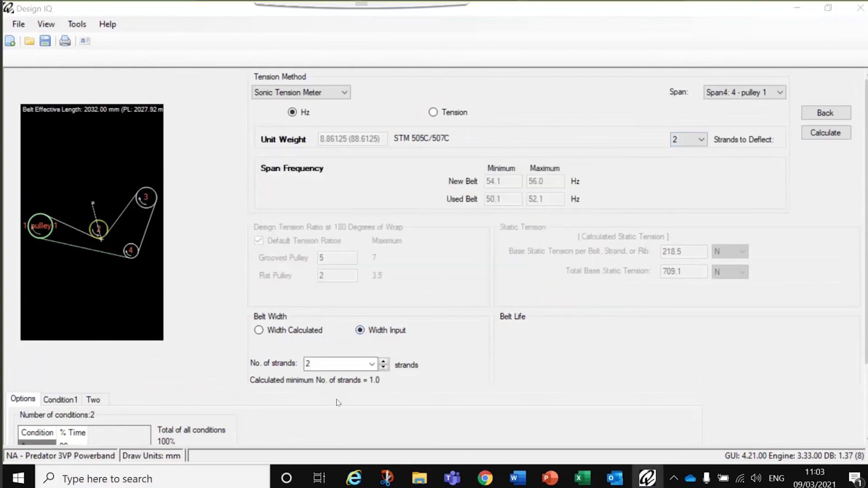
left_click(373, 366)
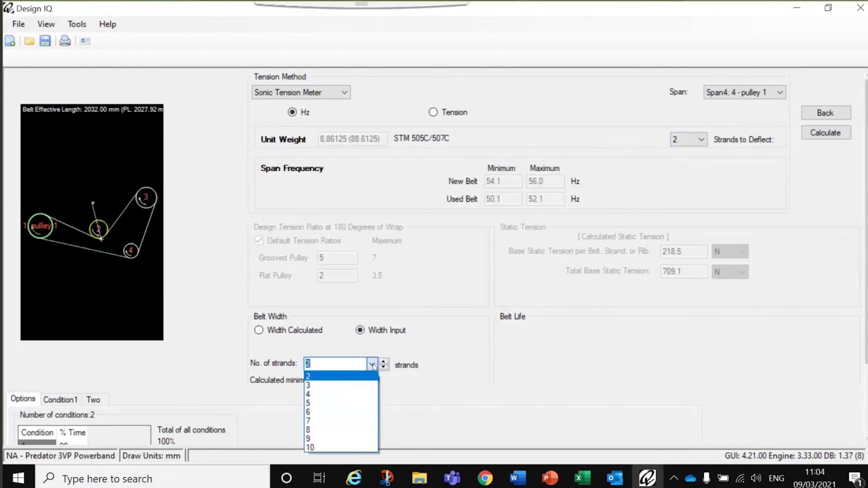
left_click(329, 398)
left_click(567, 286)
left_click(688, 140)
left_click(687, 162)
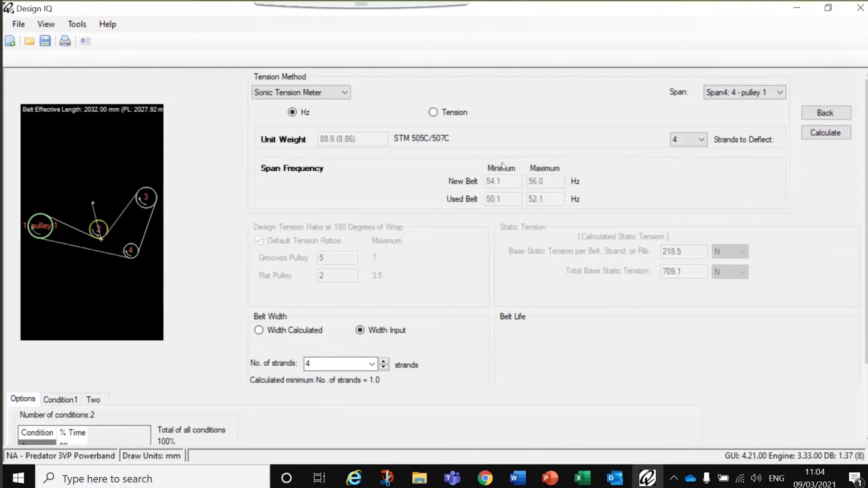
Step: Change the tension method to Force/Deflection, enter a known deflection of 15 mm, and calculate the deflection forces
left_click(346, 92)
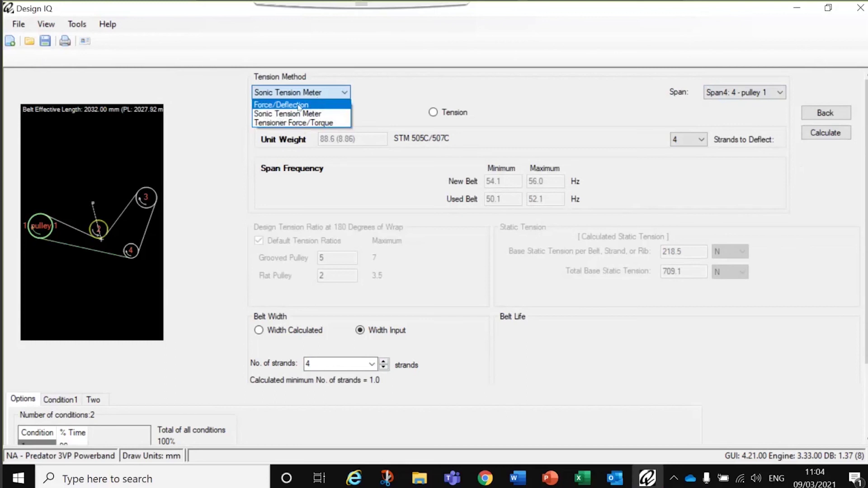
left_click(301, 105)
left_click(342, 135)
double_click(343, 135)
type("15")
left_click(826, 133)
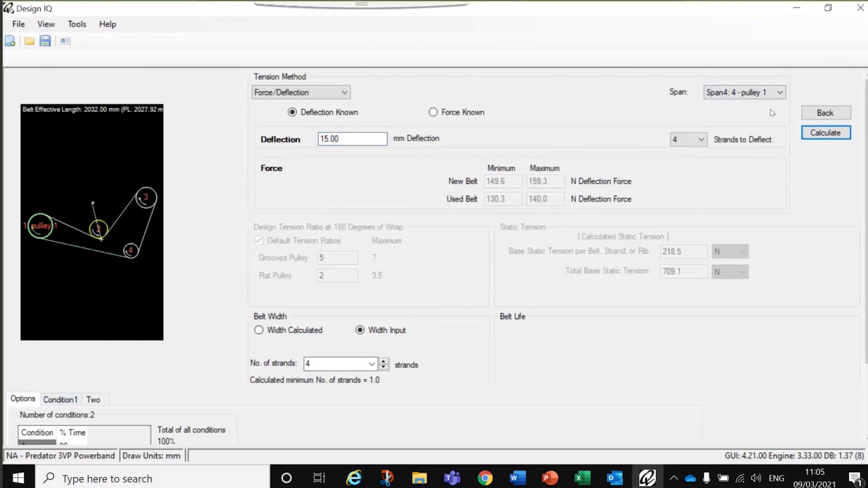
Step: Return to the drive layout and move pulley 3 inward, closer to pulley 2
left_click(817, 111)
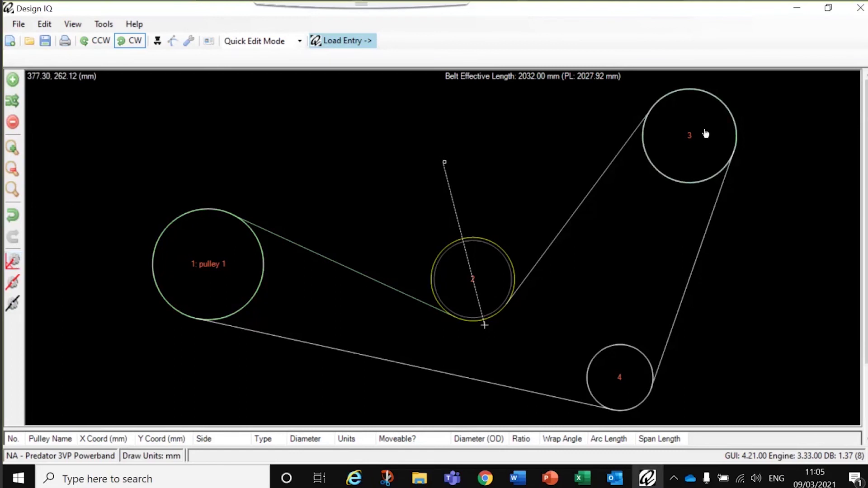
left_click_drag(700, 175, 643, 180)
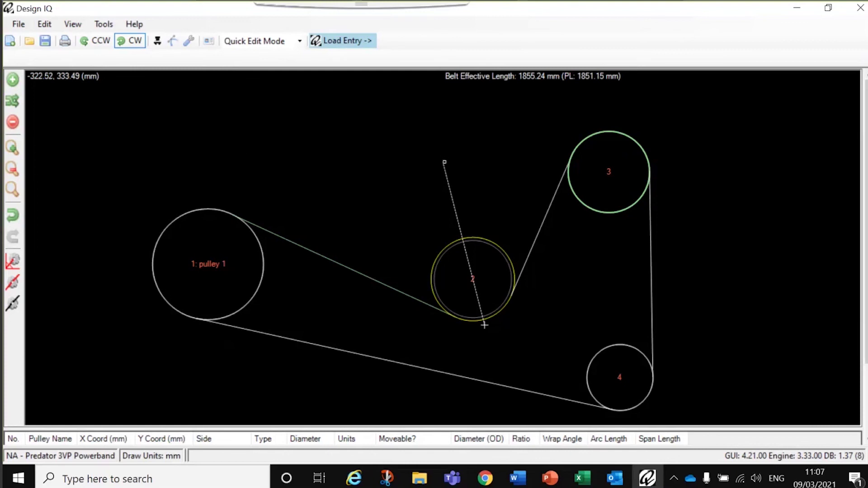
Step: Save the design despite its warnings as test1 in the Documents library, replacing the existing file
left_click(45, 41)
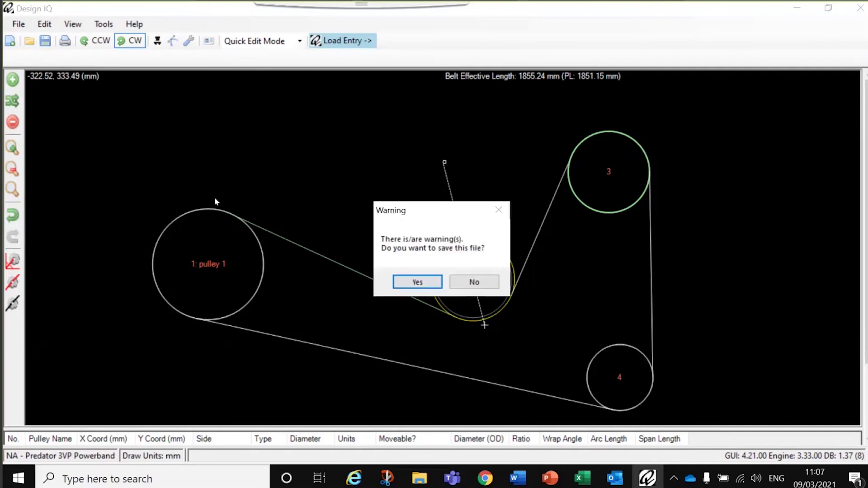
left_click(424, 285)
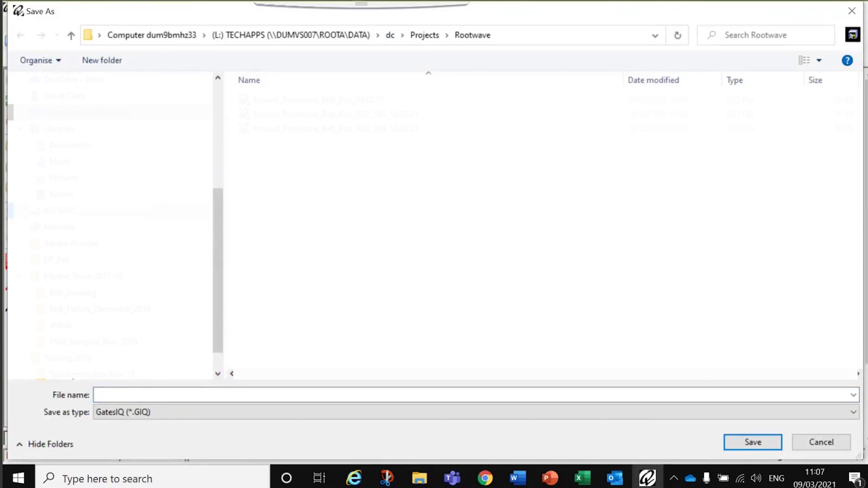
left_click(70, 145)
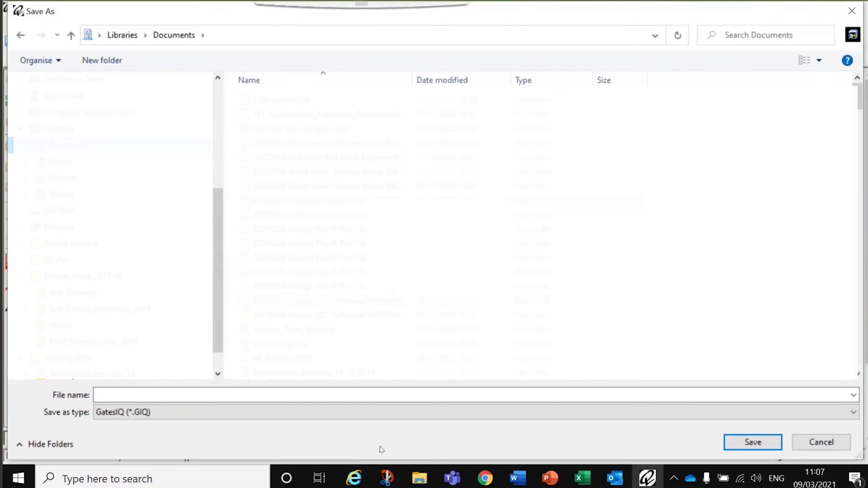
left_click(114, 393)
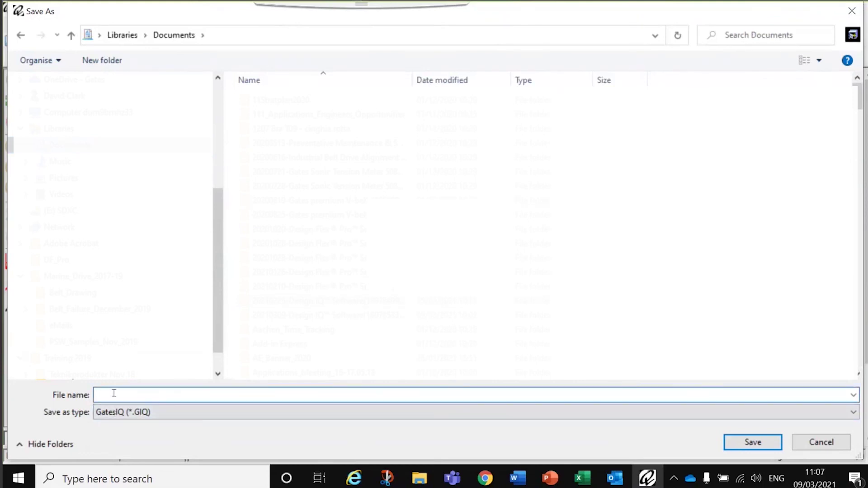
type("test1")
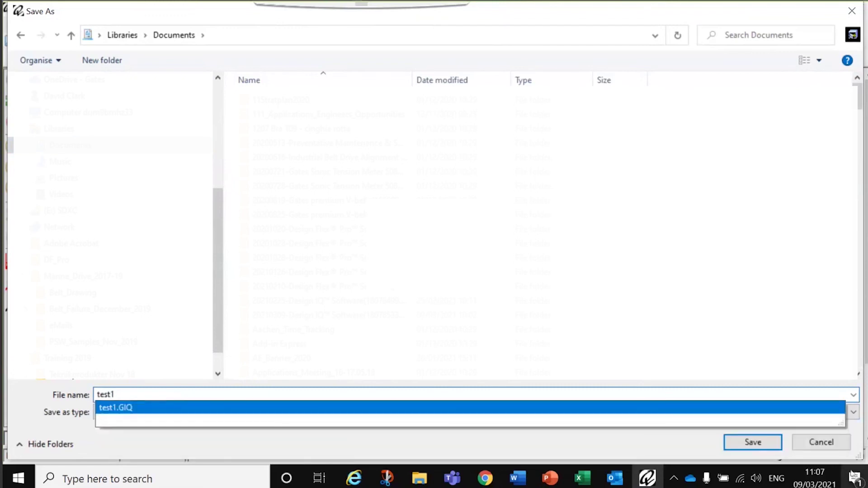
left_click(753, 442)
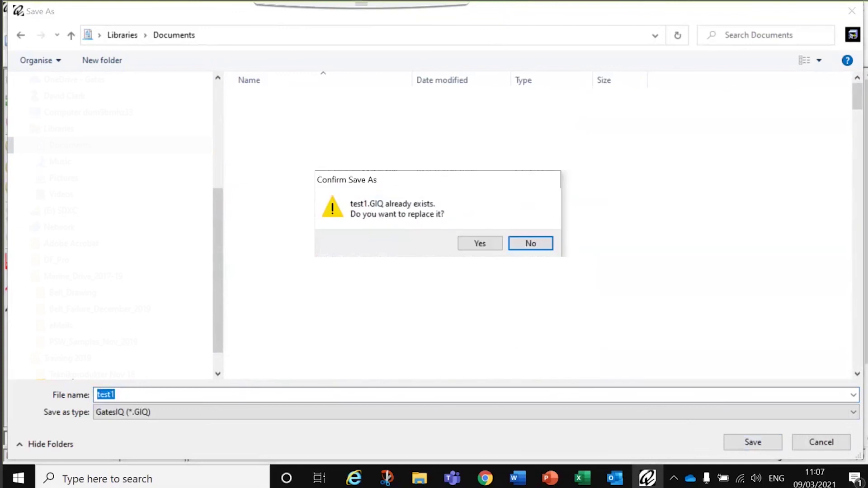
left_click(481, 244)
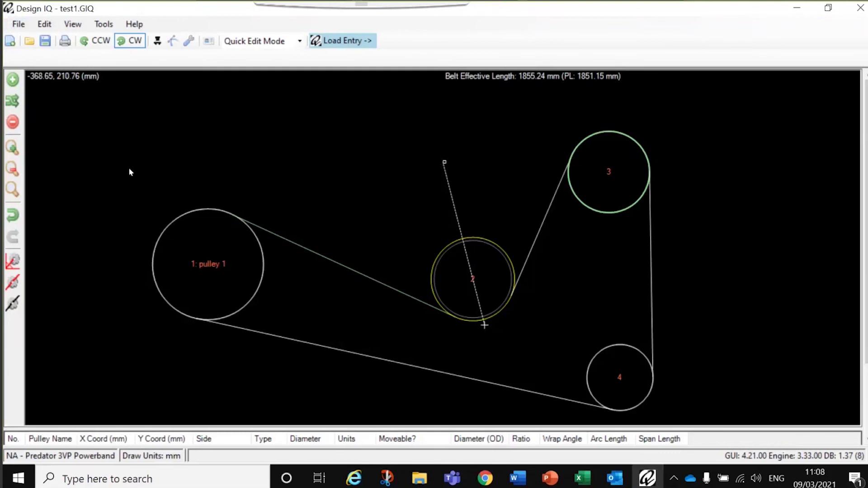
Step: Reopen the design file test1 from the Documents folder without saving changes to the current one
left_click(18, 24)
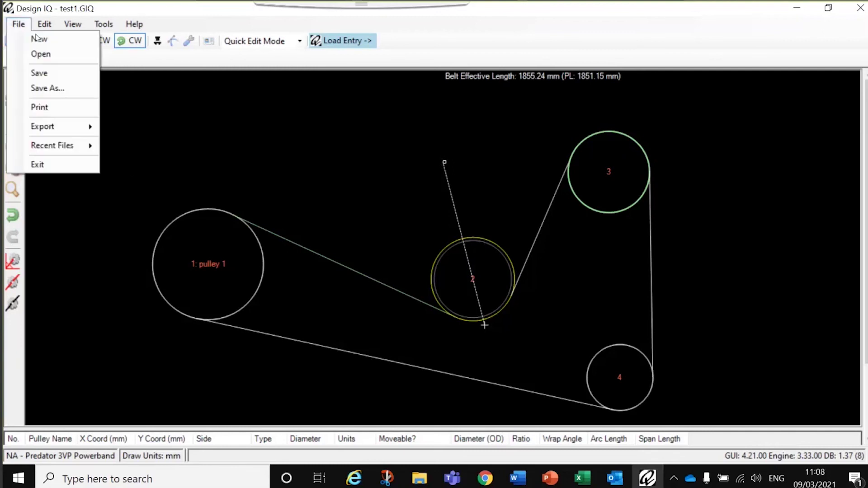
left_click(41, 54)
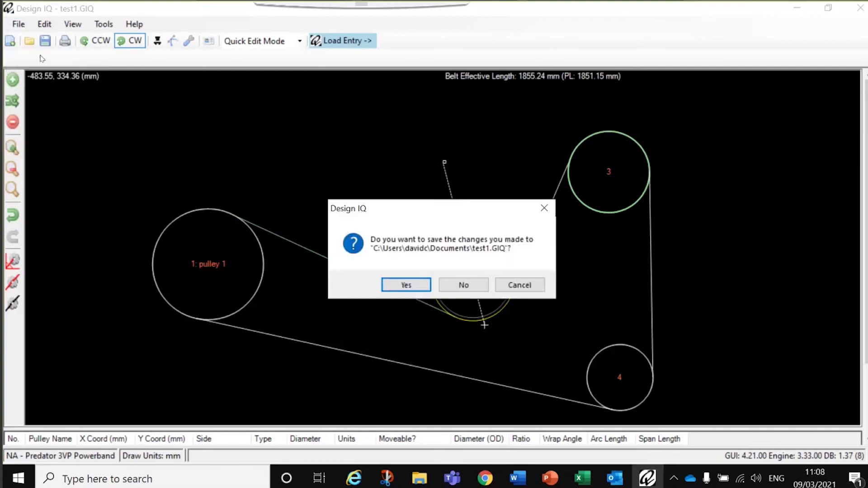
left_click(468, 284)
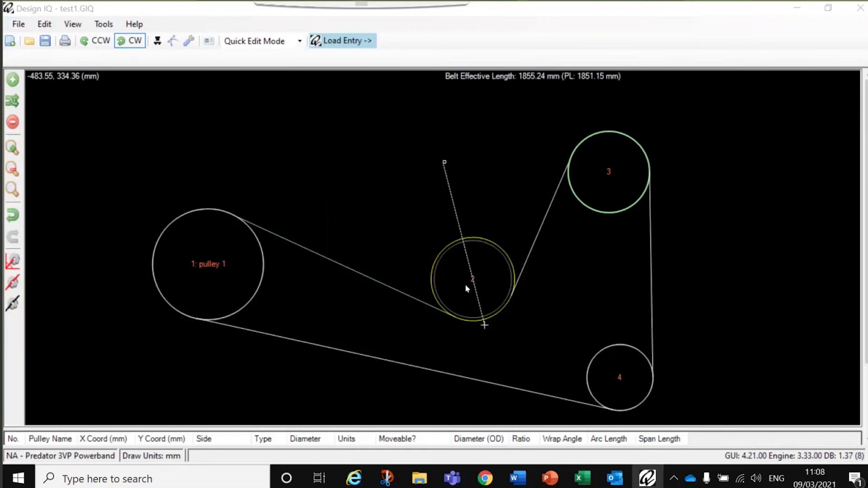
scroll(506, 249, "down", 5)
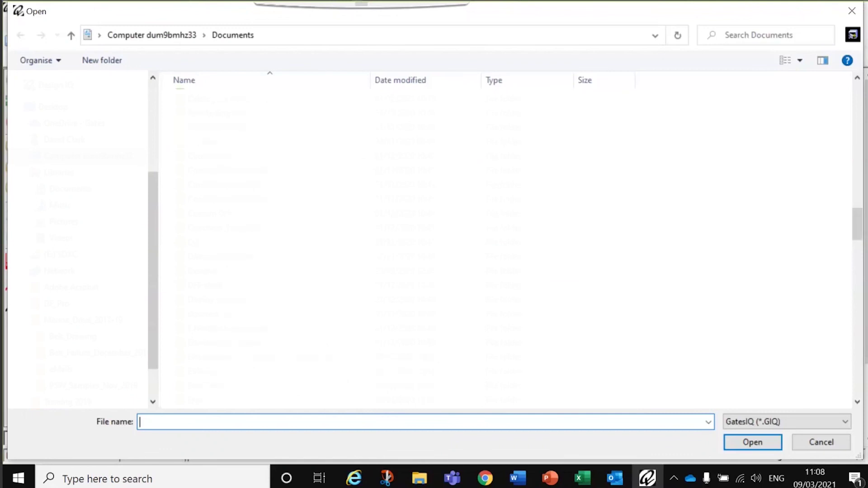
scroll(507, 249, "down", 5)
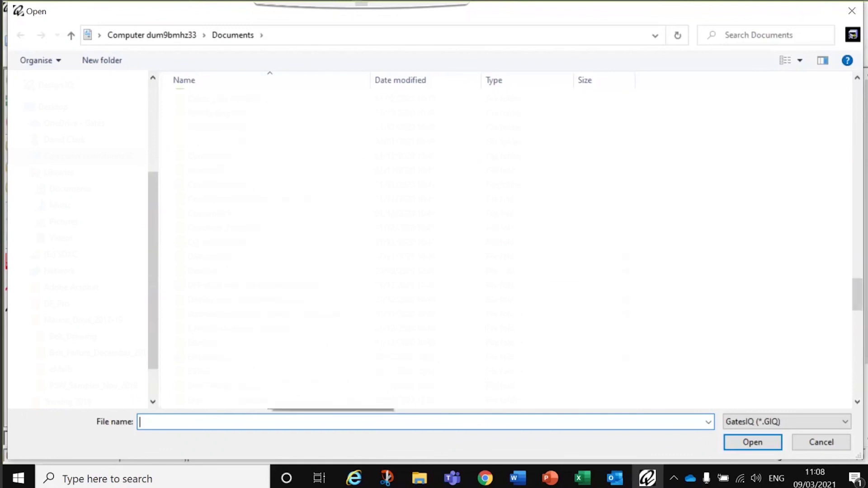
scroll(506, 249, "up", 2)
scroll(507, 249, "down", 7)
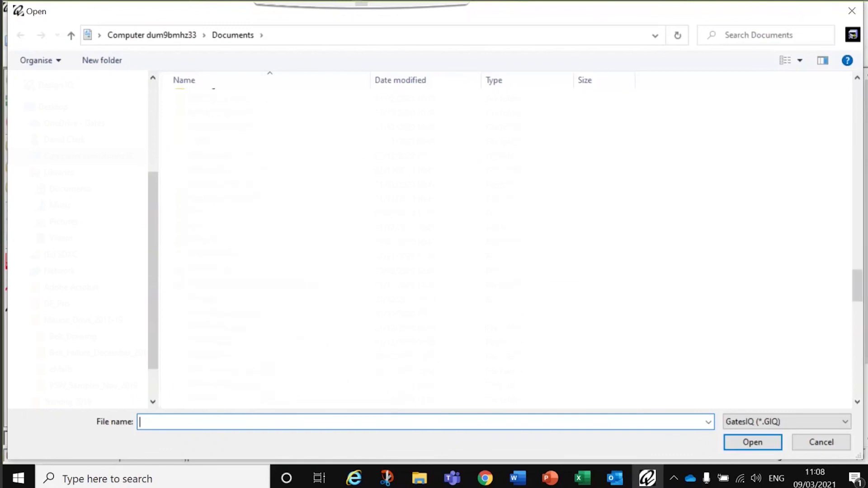
scroll(506, 249, "up", 1)
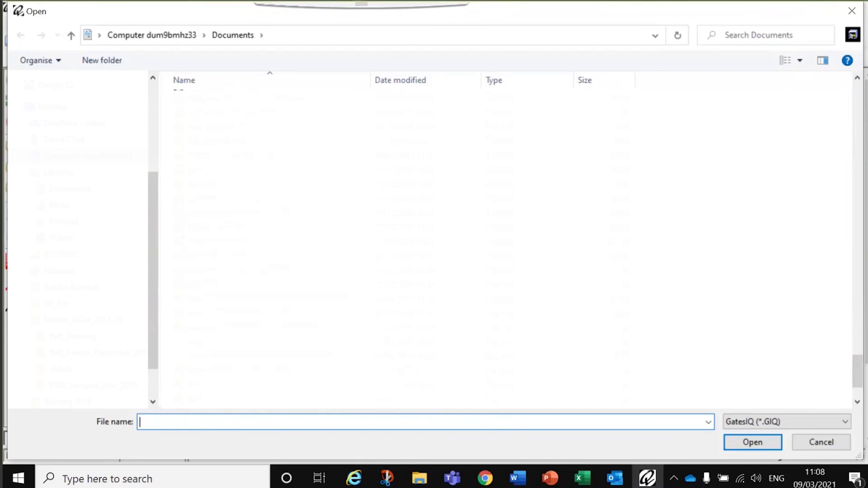
type("test1")
key("Return")
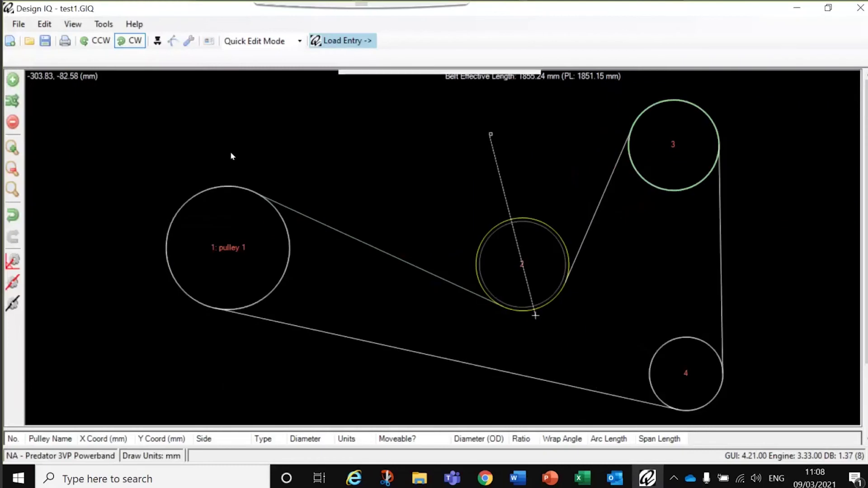